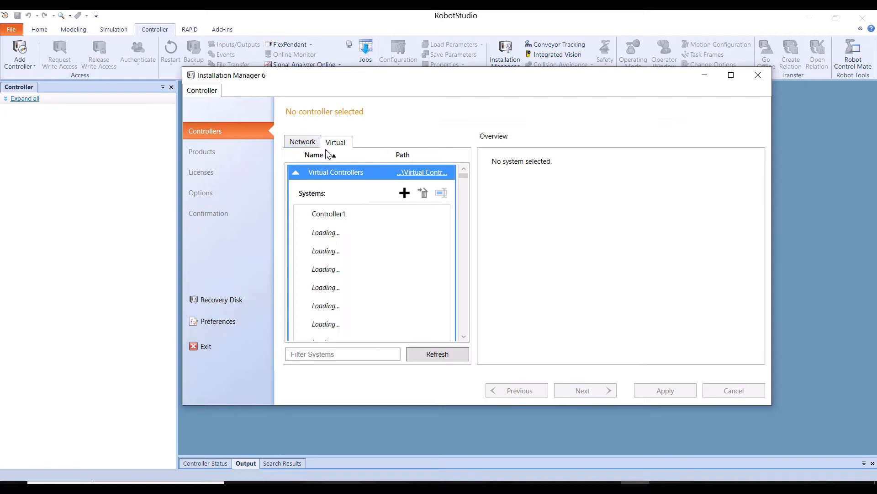
- Start a new virtual controller system named IRB2600_3DP1
{"action": "left_click", "coordinate": [404, 193]}
{"action": "left_click", "coordinate": [537, 165]}
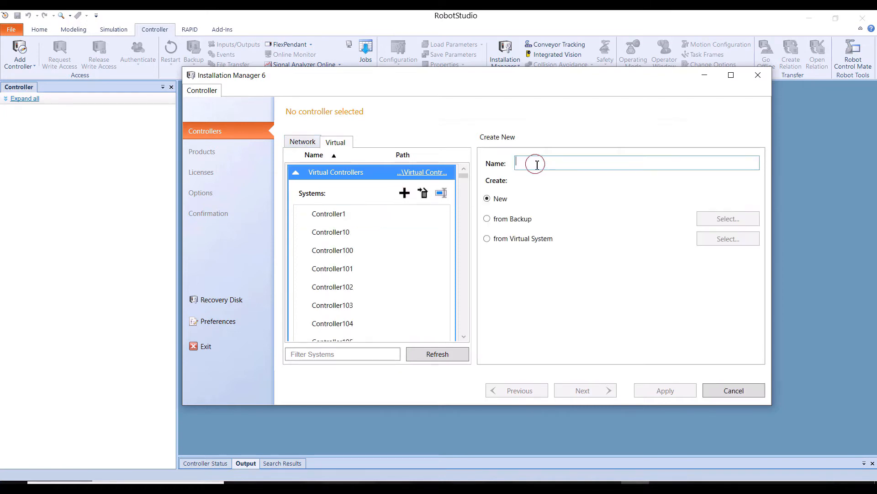
{"action": "type", "text": "IRB2600"}
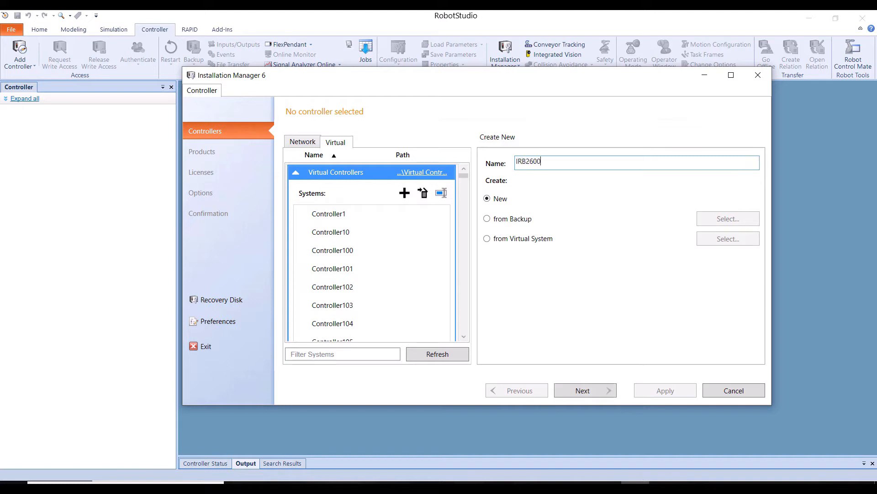
{"action": "type", "text": "_3DP1"}
{"action": "left_click", "coordinate": [599, 394]}
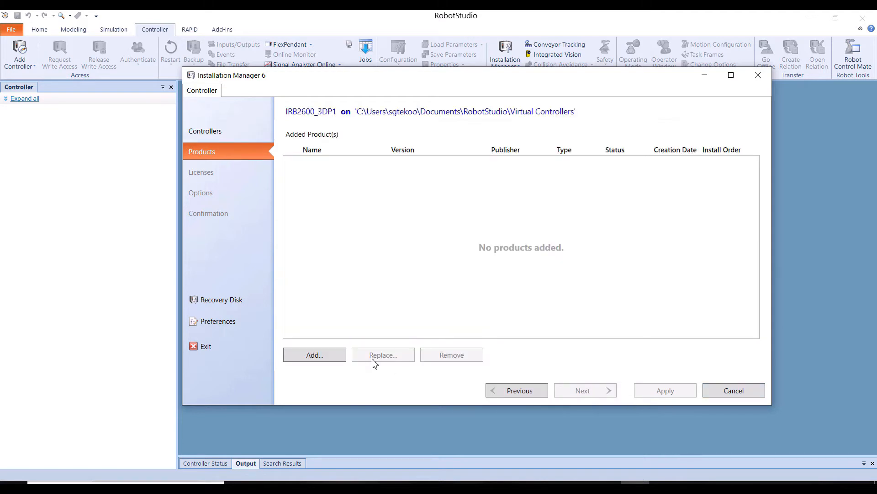
- Add the 3DP 1.02 add-in to the controller's products and proceed through the licenses to the system options
{"action": "left_click", "coordinate": [332, 356]}
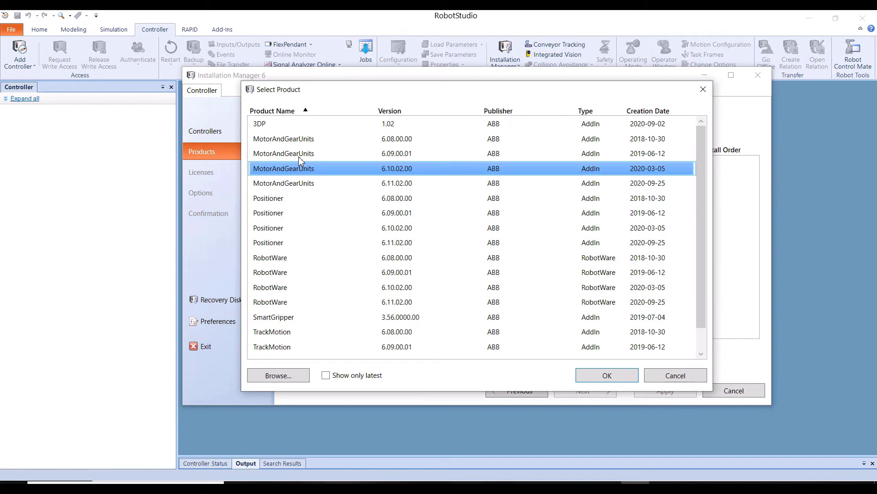
{"action": "left_click", "coordinate": [264, 127]}
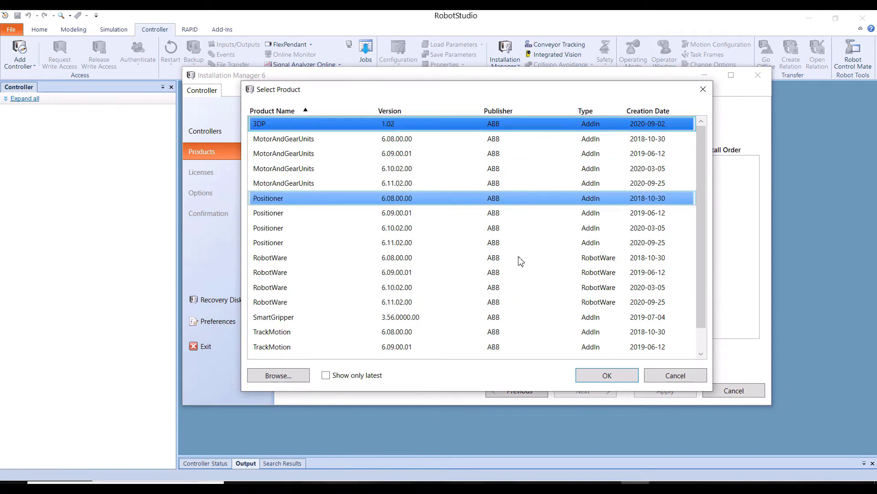
{"action": "left_click", "coordinate": [608, 375]}
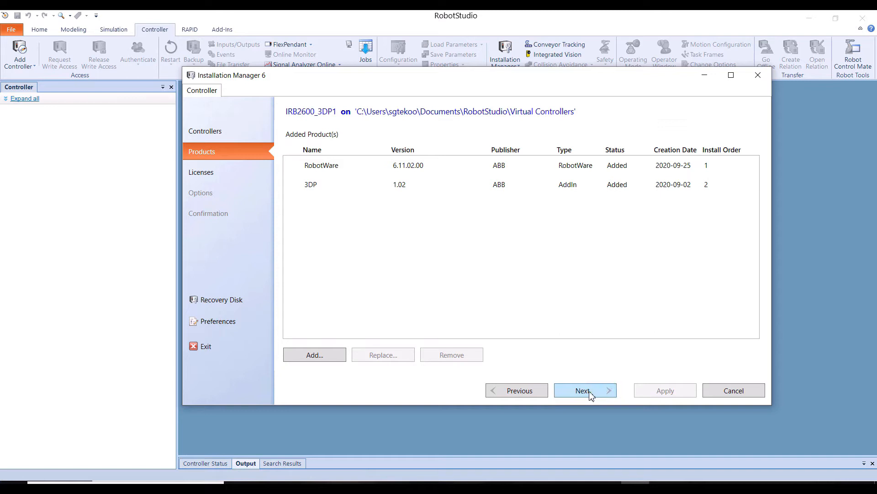
{"action": "left_click", "coordinate": [587, 392]}
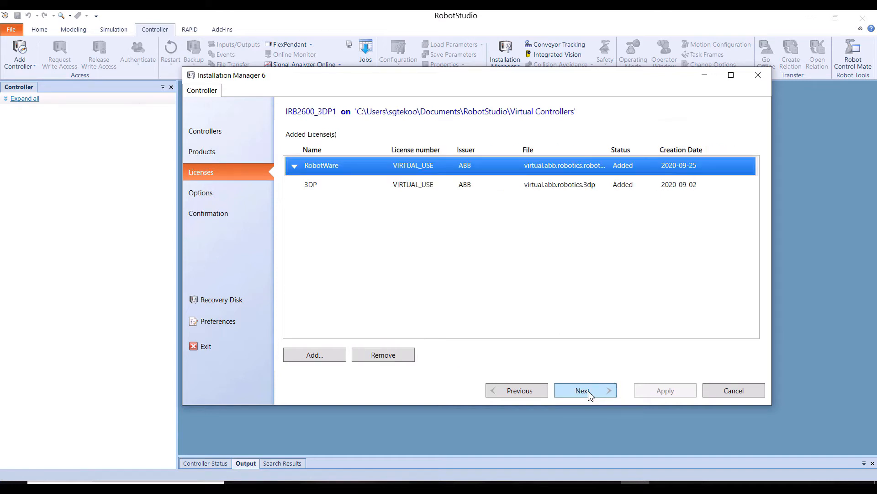
{"action": "left_click", "coordinate": [587, 394]}
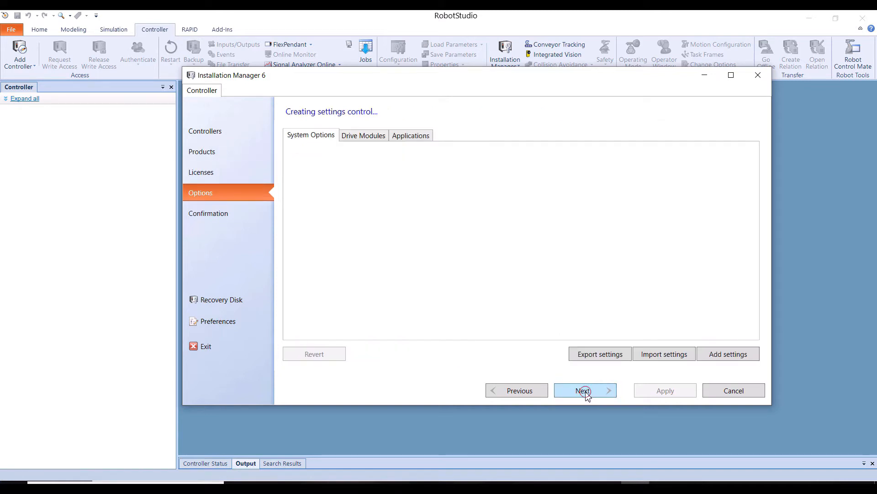
- Choose the IRB 2600-20/1.65 Type C robot for drive module 1
{"action": "left_click", "coordinate": [359, 135]}
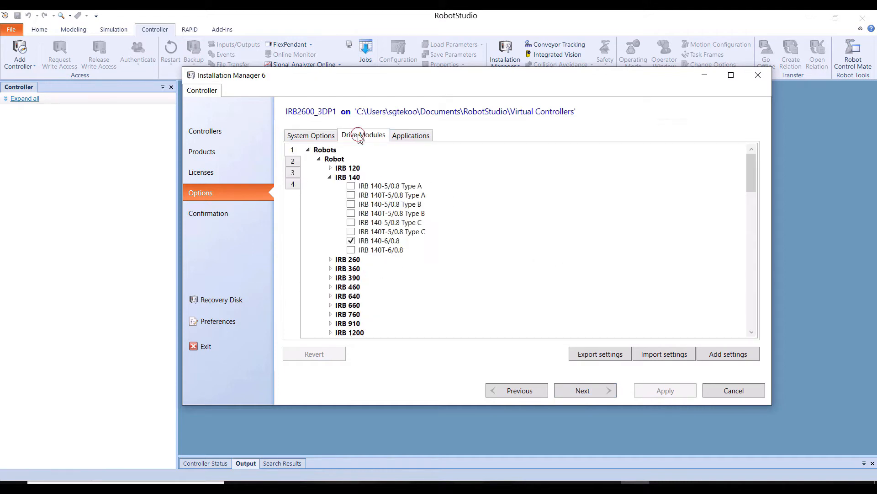
{"action": "left_click", "coordinate": [330, 177]}
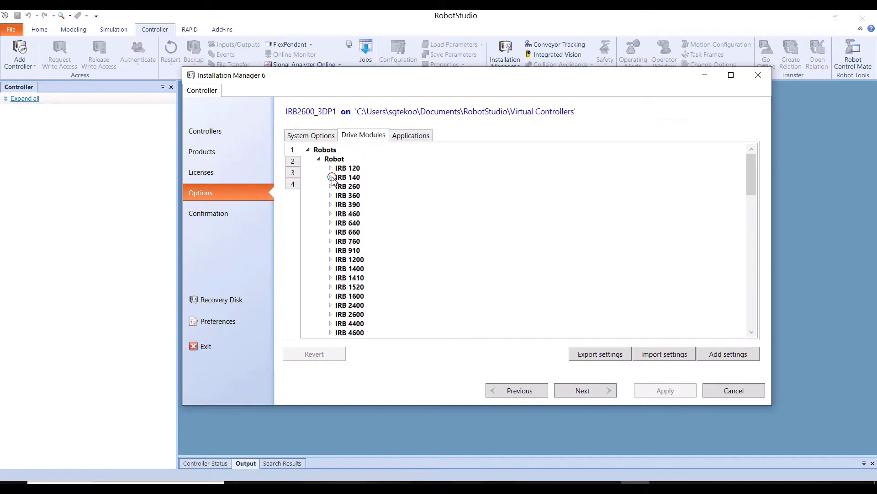
{"action": "left_click", "coordinate": [330, 314]}
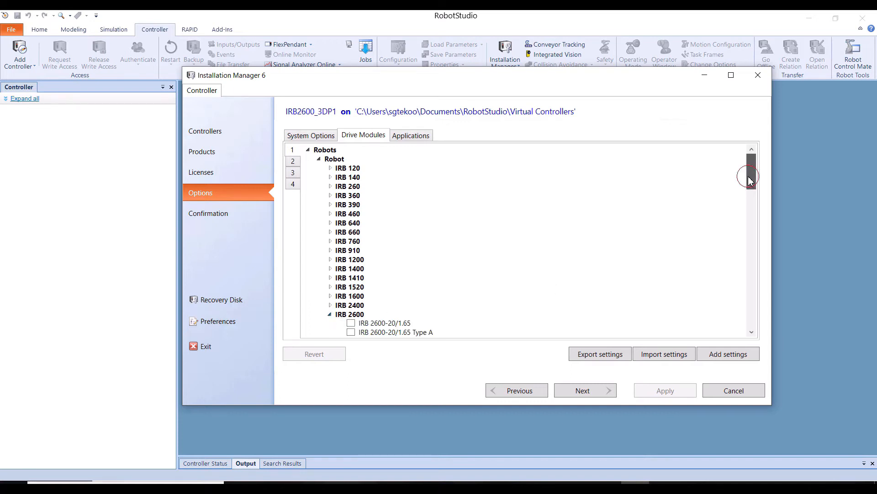
{"action": "left_click_drag", "start_coordinate": [750, 172], "coordinate": [747, 203]}
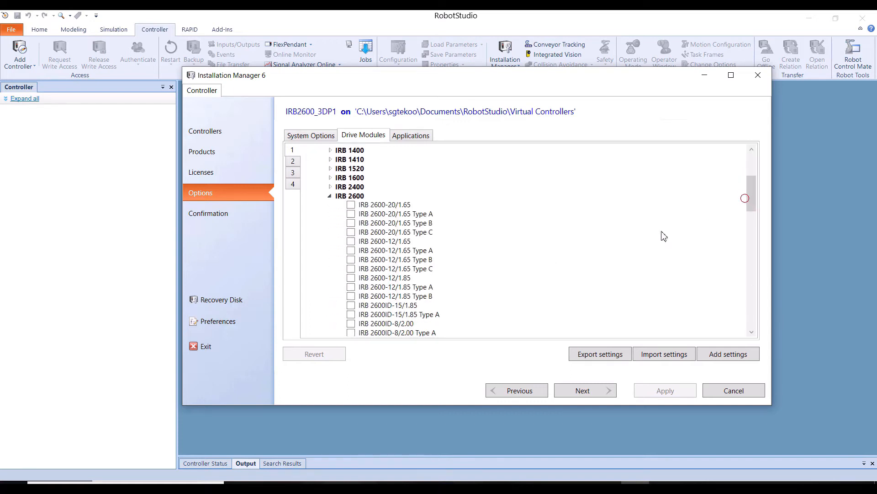
{"action": "left_click", "coordinate": [351, 232]}
- Enable the 3D printing Dispense lean (PrintL) option under Application 3DP in the controller's applications
{"action": "left_click", "coordinate": [413, 136]}
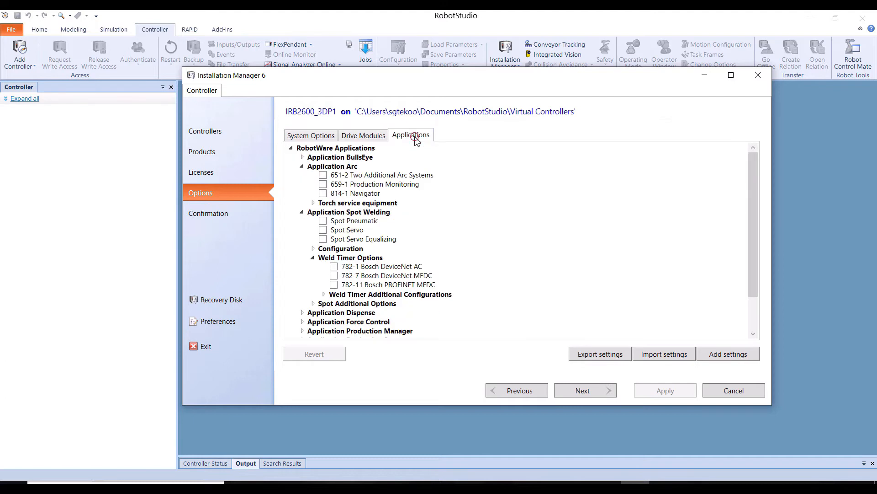
{"action": "left_click", "coordinate": [301, 166]}
{"action": "left_click", "coordinate": [301, 175]}
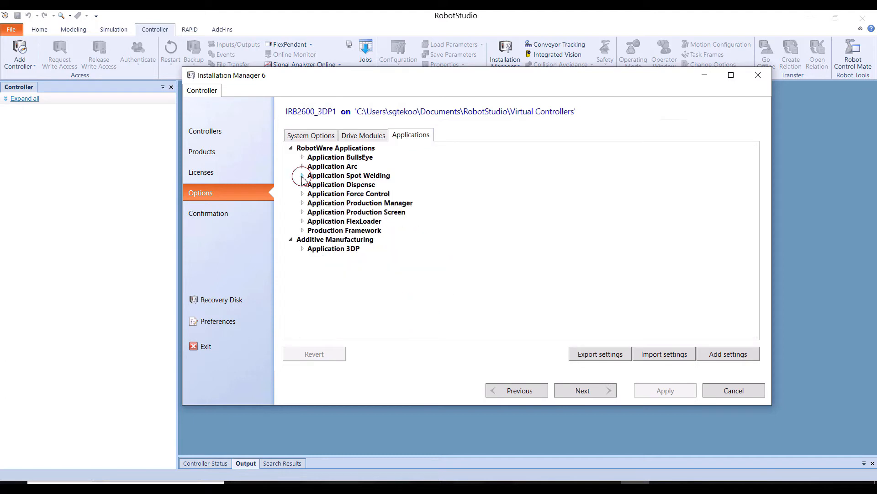
{"action": "left_click", "coordinate": [303, 249]}
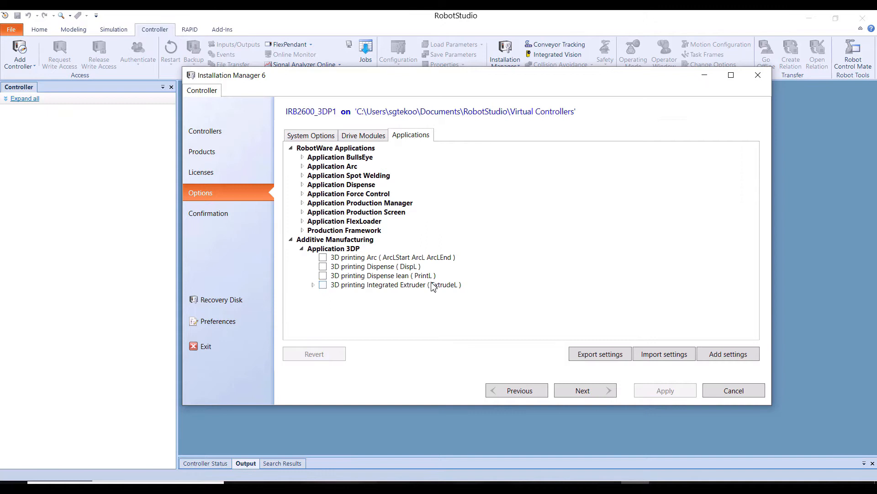
{"action": "left_click", "coordinate": [322, 275]}
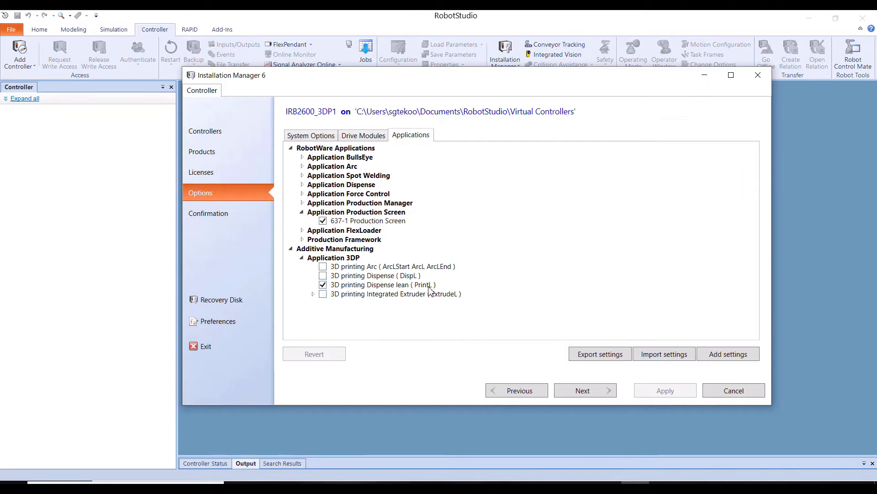
- Review the configuration summary, install the IRB2600_3DP1 controller with these selections, and close Installation Manager
{"action": "left_click", "coordinate": [585, 390]}
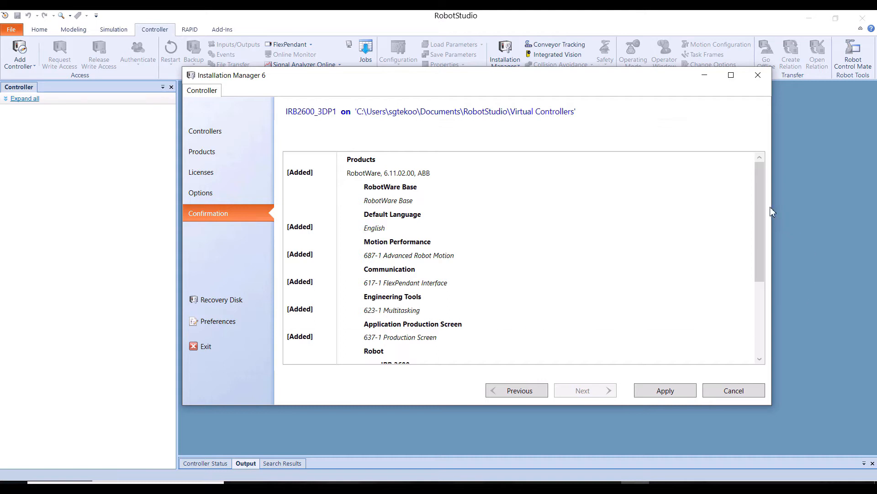
{"action": "left_click_drag", "start_coordinate": [764, 209], "coordinate": [761, 296]}
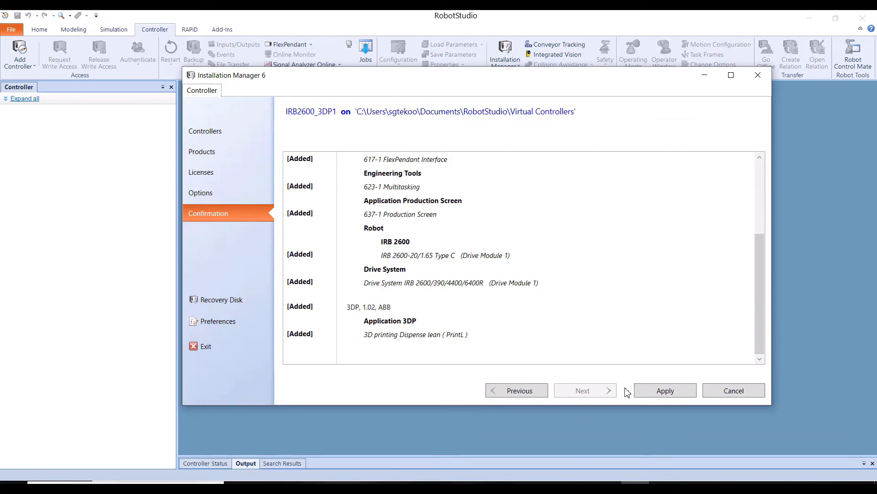
{"action": "left_click", "coordinate": [652, 392]}
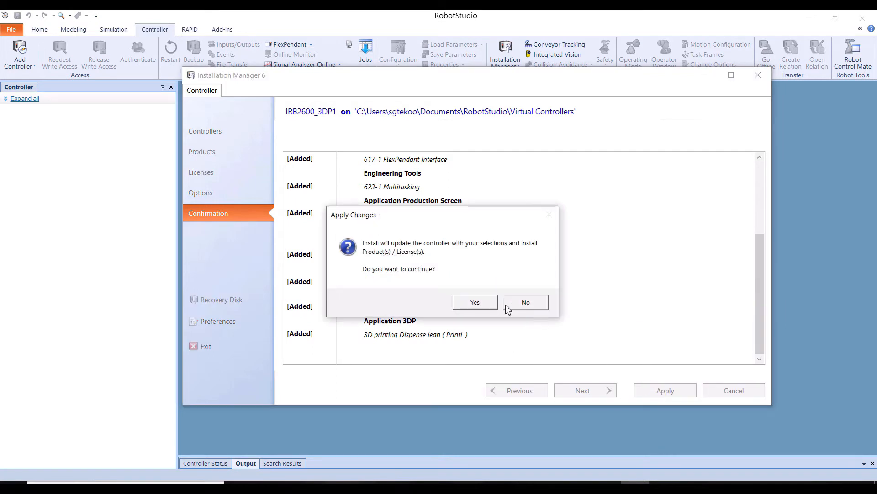
{"action": "left_click", "coordinate": [475, 303]}
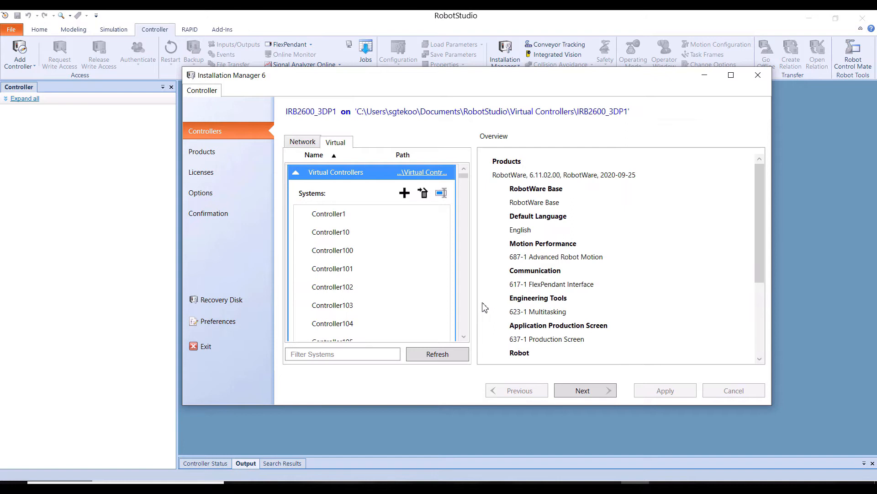
{"action": "left_click", "coordinate": [757, 76]}
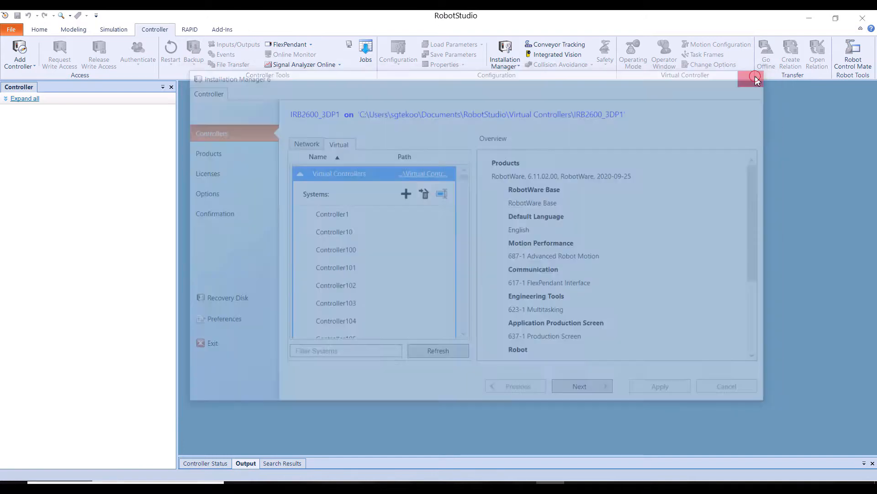
- Create an empty station and add the existing virtual controller IRB2600_3DP1, importing new libraries
{"action": "left_click", "coordinate": [10, 29]}
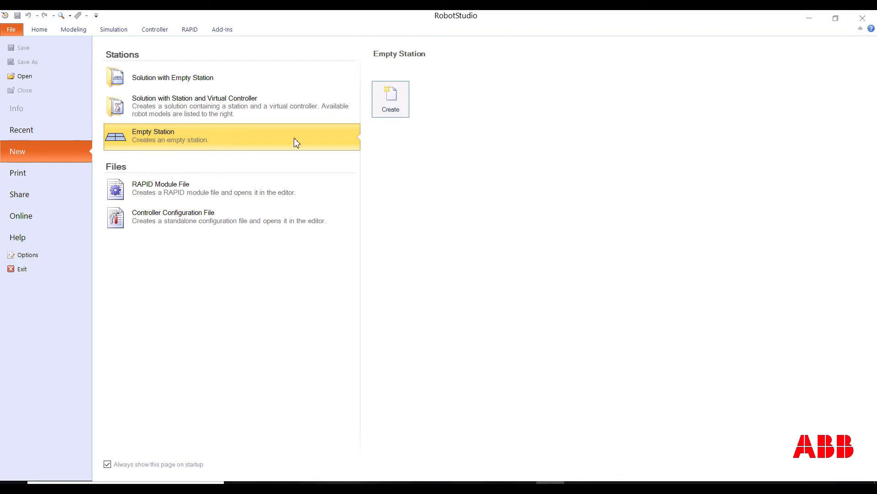
{"action": "left_click", "coordinate": [392, 110]}
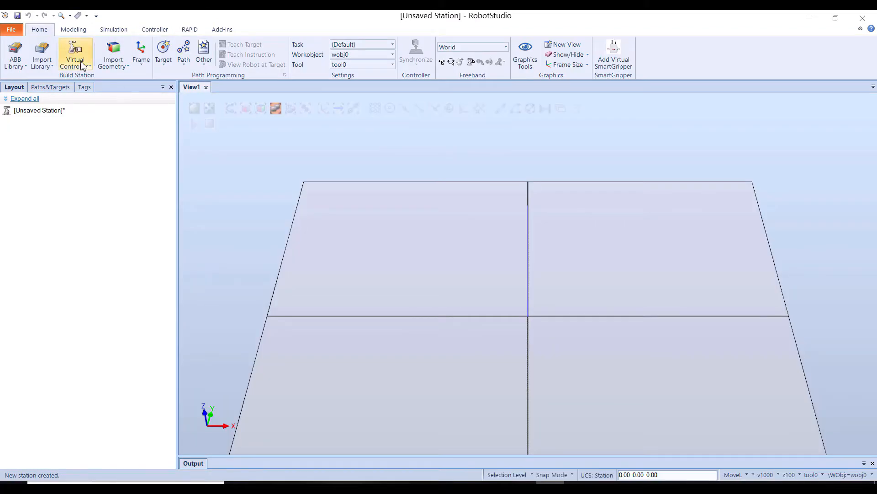
{"action": "left_click", "coordinate": [85, 69]}
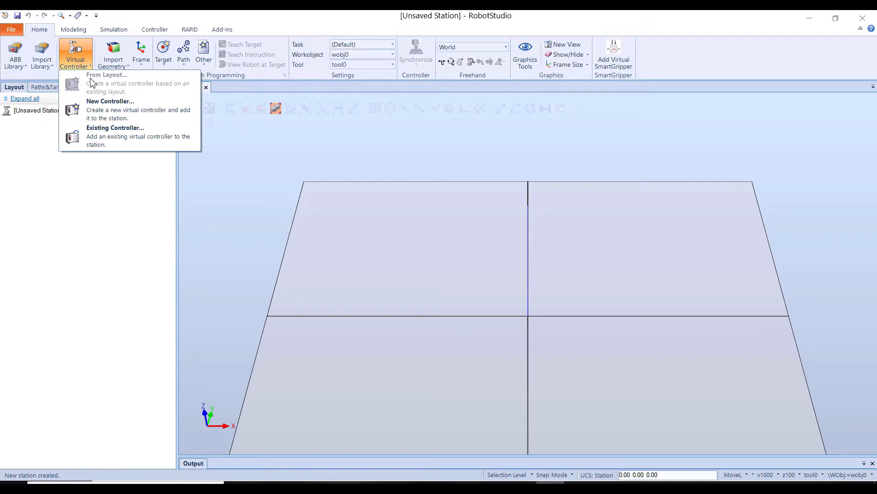
{"action": "left_click", "coordinate": [128, 140]}
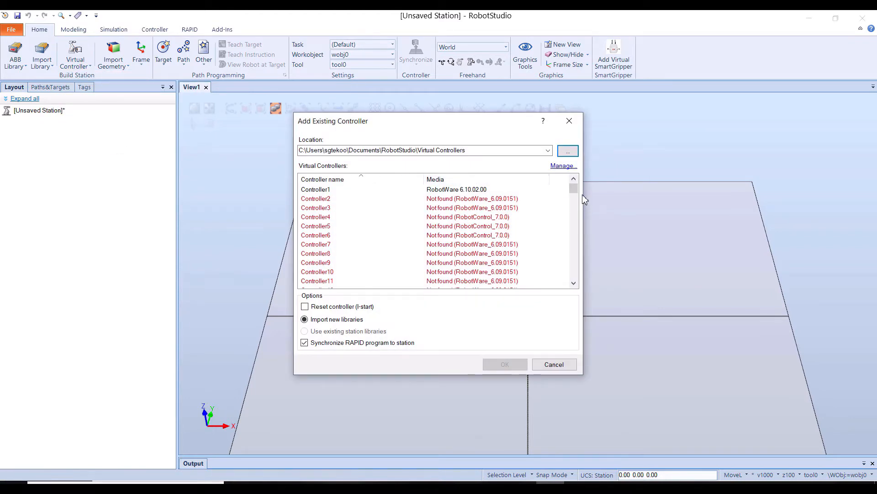
{"action": "left_click_drag", "start_coordinate": [573, 190], "coordinate": [576, 280]}
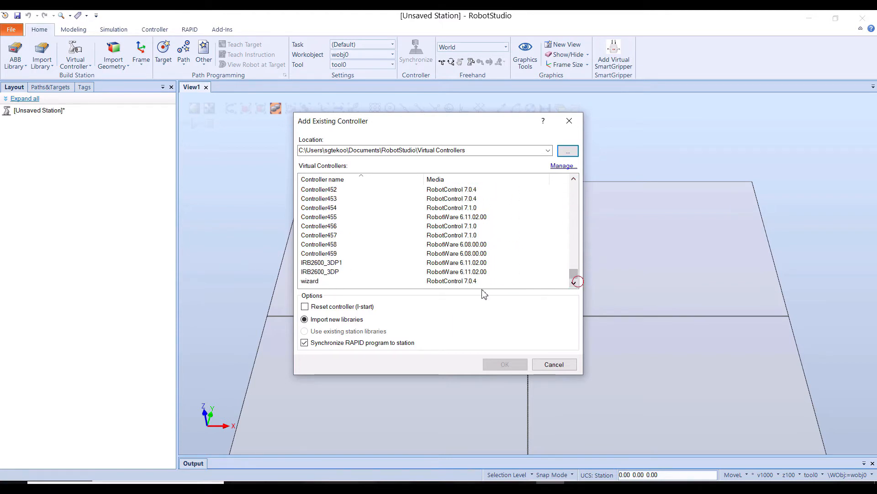
{"action": "left_click", "coordinate": [336, 264]}
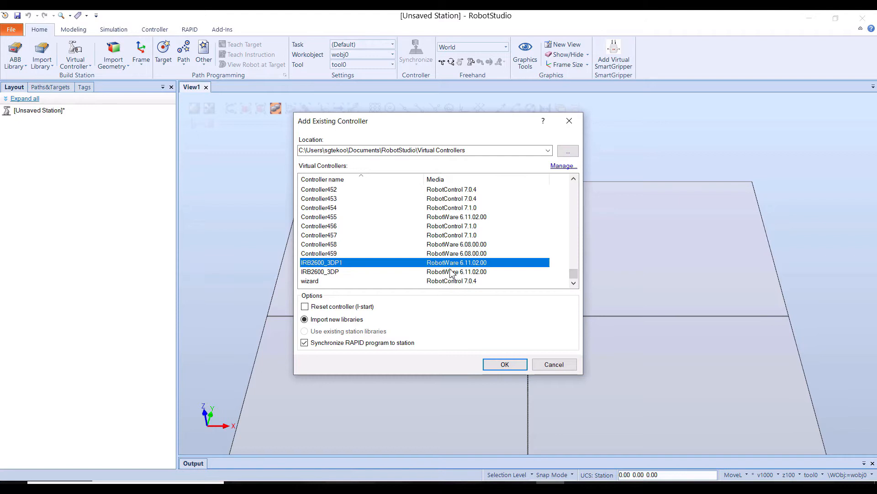
{"action": "left_click", "coordinate": [505, 364]}
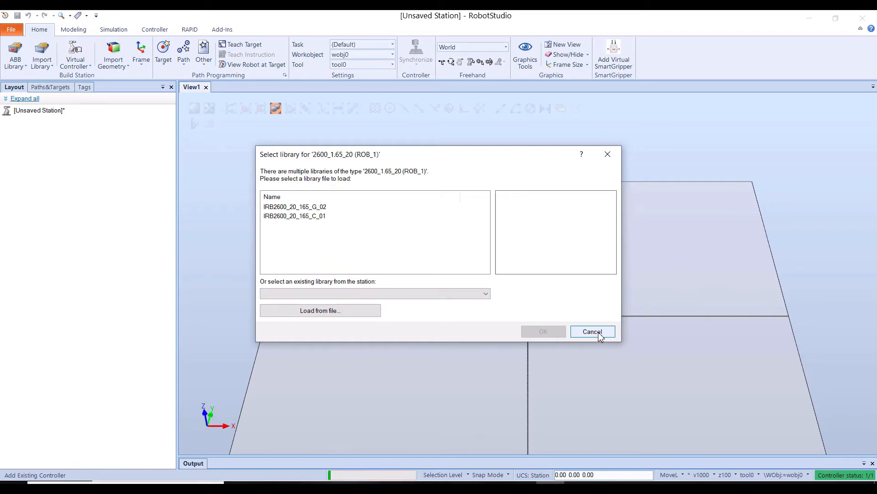
- Load the IRB2600_20_165_G_02 library for ROB_1 and deselect the robot in the station
{"action": "left_click", "coordinate": [310, 208]}
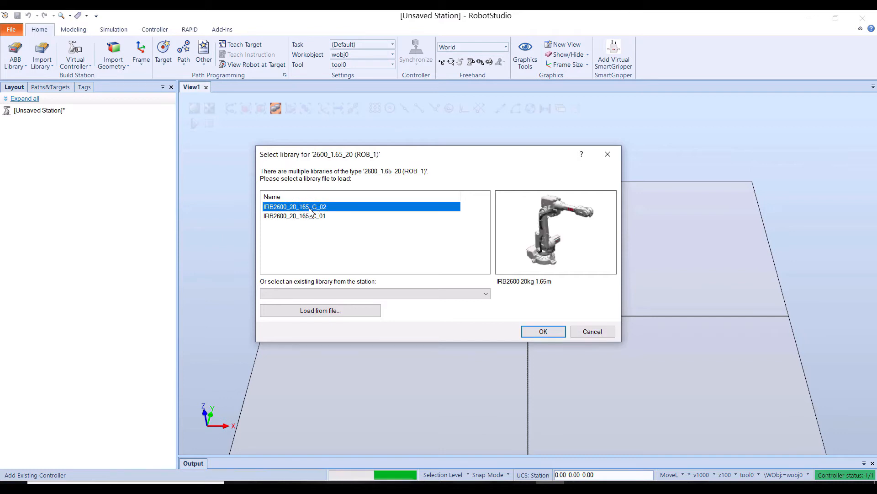
{"action": "left_click", "coordinate": [544, 332]}
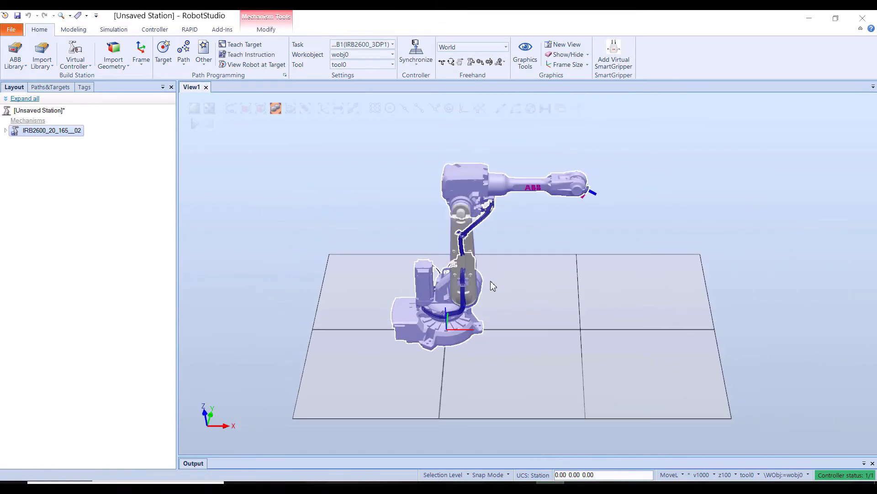
{"action": "left_click", "coordinate": [560, 241]}
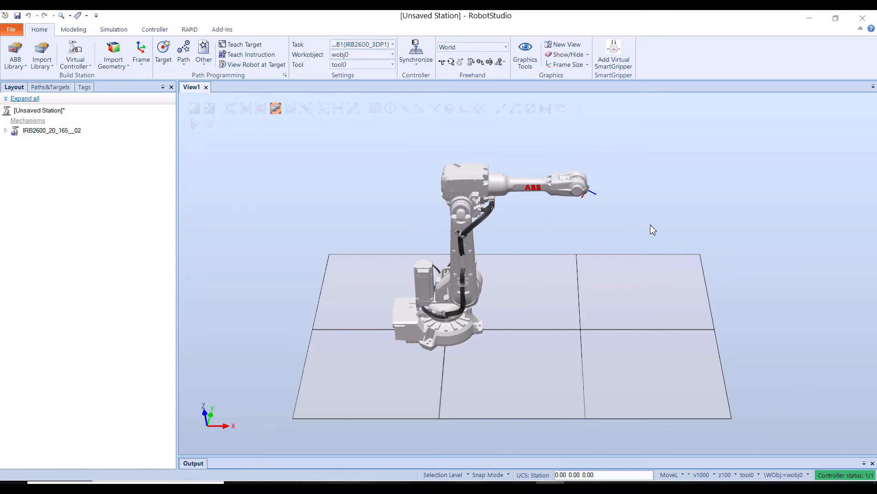
- Import the Work Table 1000x500 from the Demo 3DP user library into the station
{"action": "left_click_drag", "start_coordinate": [647, 215], "coordinate": [614, 190], "text": "ctrl+shift"}
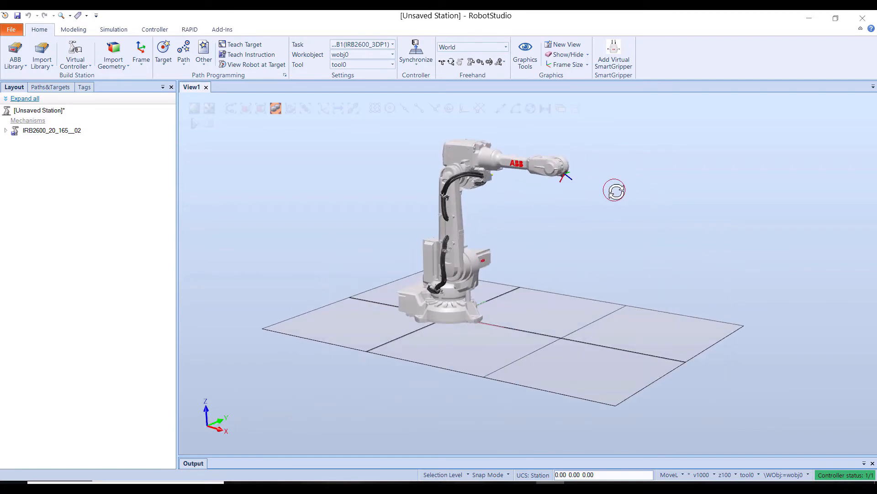
{"action": "scroll", "coordinate": [562, 156], "scroll_direction": "up", "scroll_amount": 2}
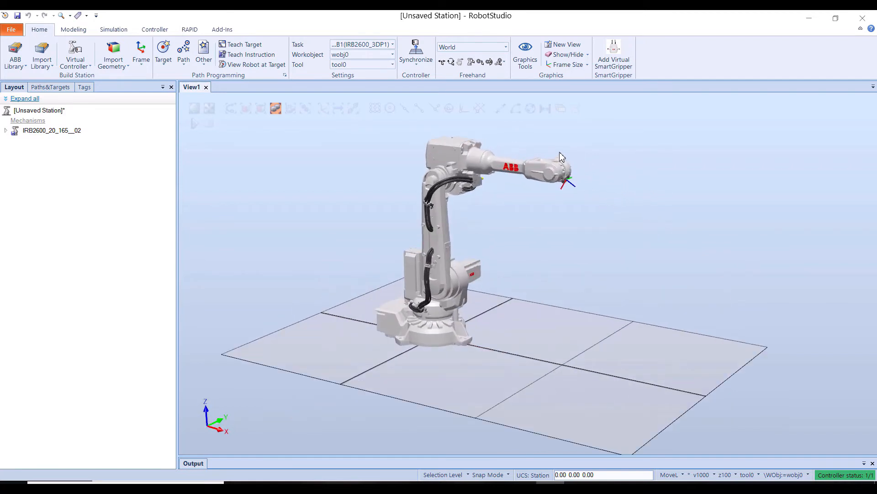
{"action": "left_click", "coordinate": [41, 63]}
{"action": "mouse_move", "coordinate": [44, 78]}
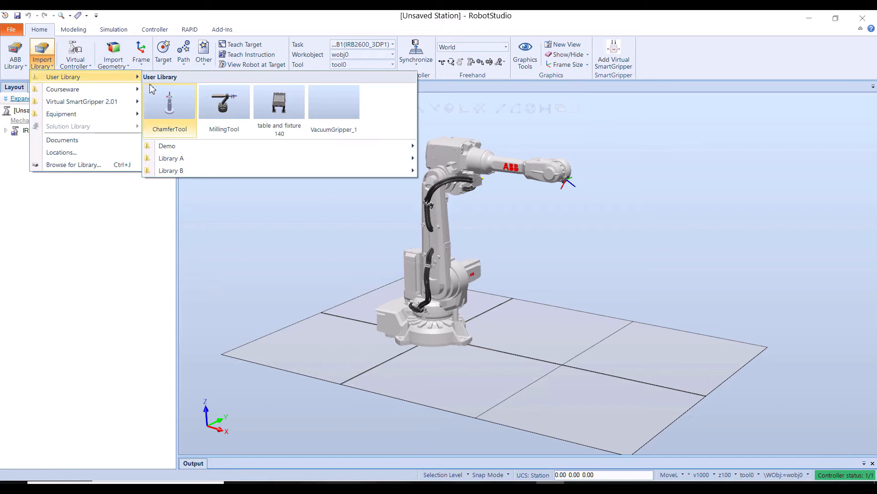
{"action": "mouse_move", "coordinate": [417, 152]}
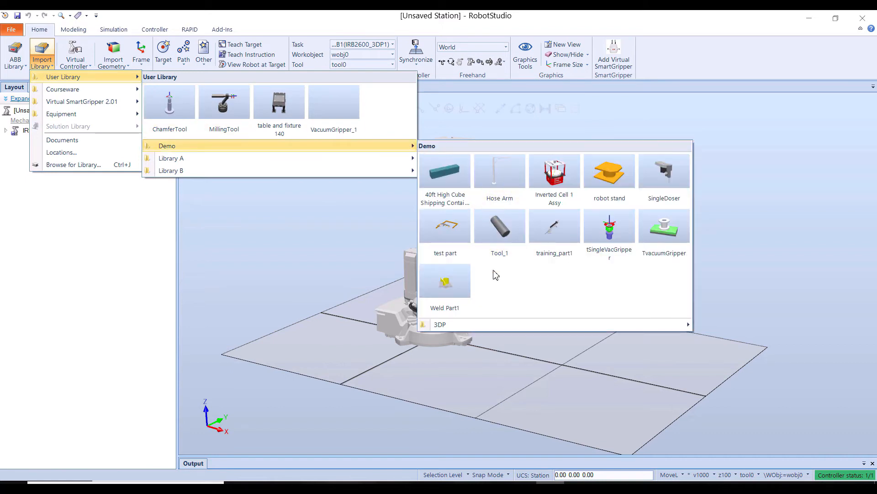
{"action": "mouse_move", "coordinate": [440, 326]}
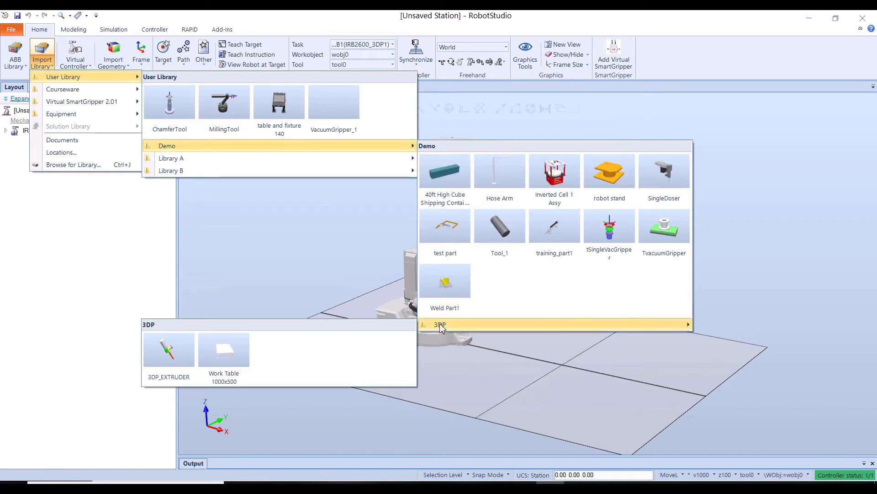
{"action": "left_click", "coordinate": [221, 363]}
{"action": "left_click", "coordinate": [262, 333]}
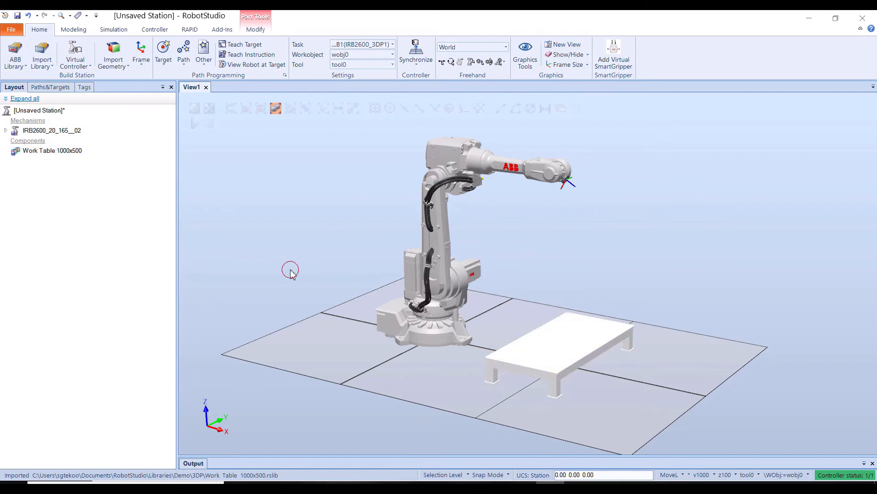
- Import the 3DP_EXTRUDER tool from the Demo 3DP user library and deselect it
{"action": "left_click", "coordinate": [38, 65]}
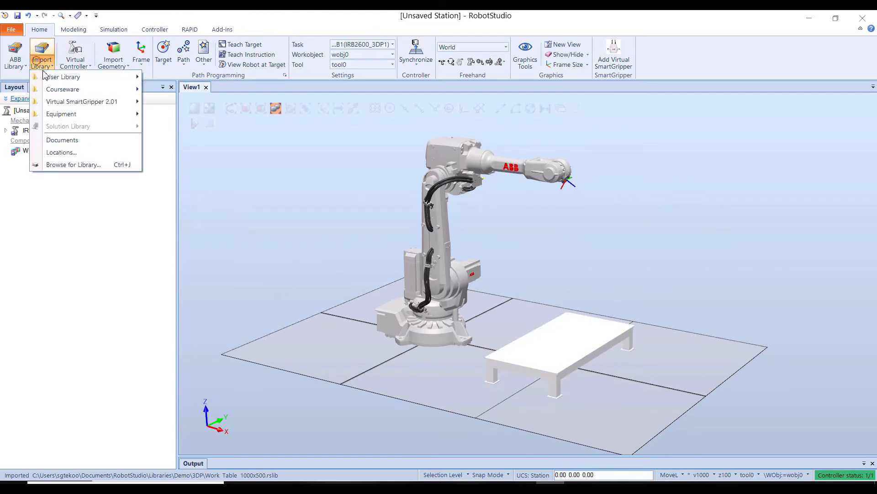
{"action": "mouse_move", "coordinate": [58, 78]}
{"action": "mouse_move", "coordinate": [200, 147]}
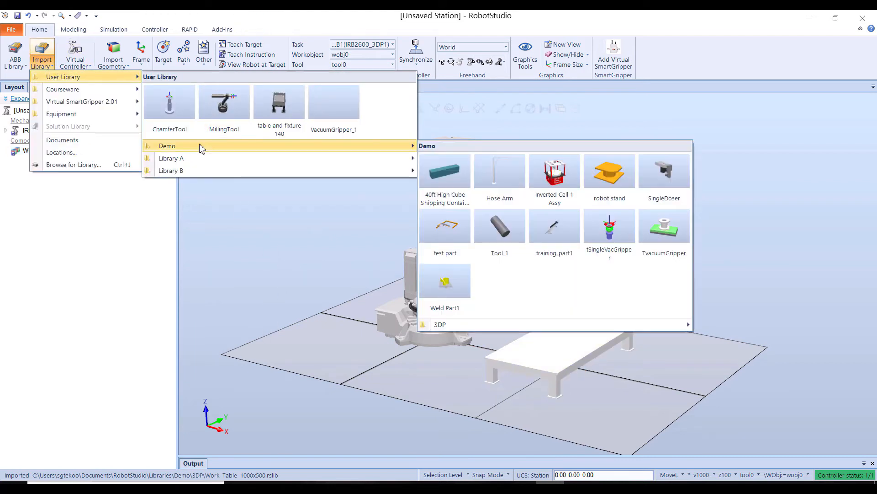
{"action": "mouse_move", "coordinate": [443, 328]}
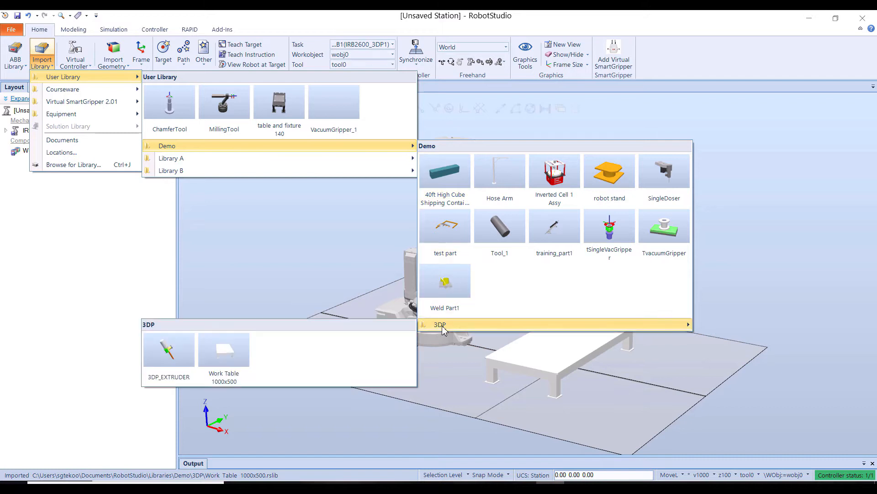
{"action": "left_click", "coordinate": [160, 361]}
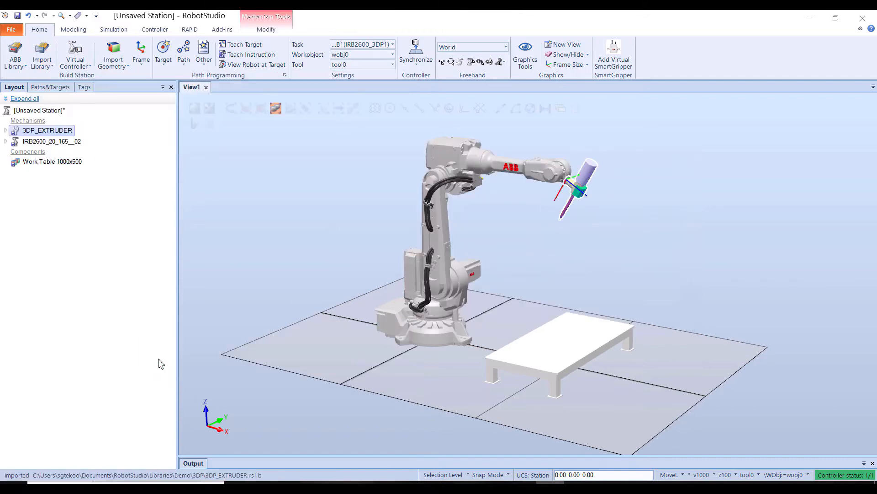
{"action": "left_click", "coordinate": [310, 236]}
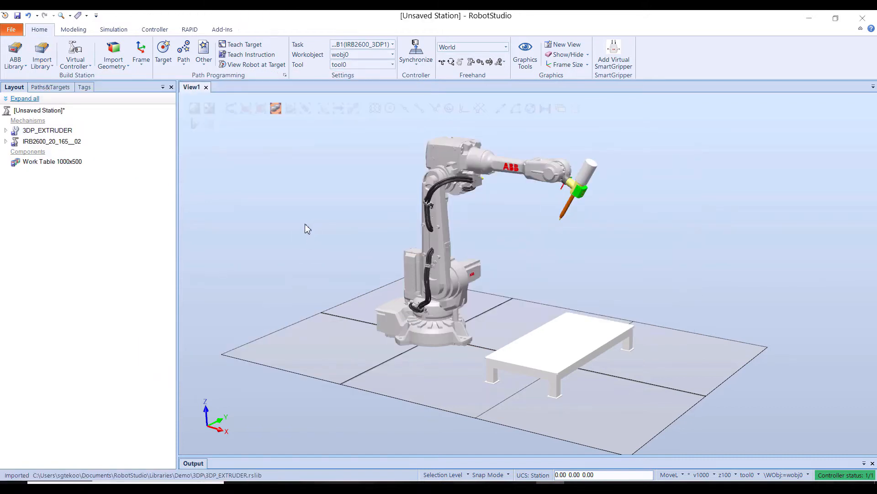
- Attach 3DP_EXTRUDER to the IRB2600 robot, updating the tool's position, and clear the selection
{"action": "left_click", "coordinate": [49, 131]}
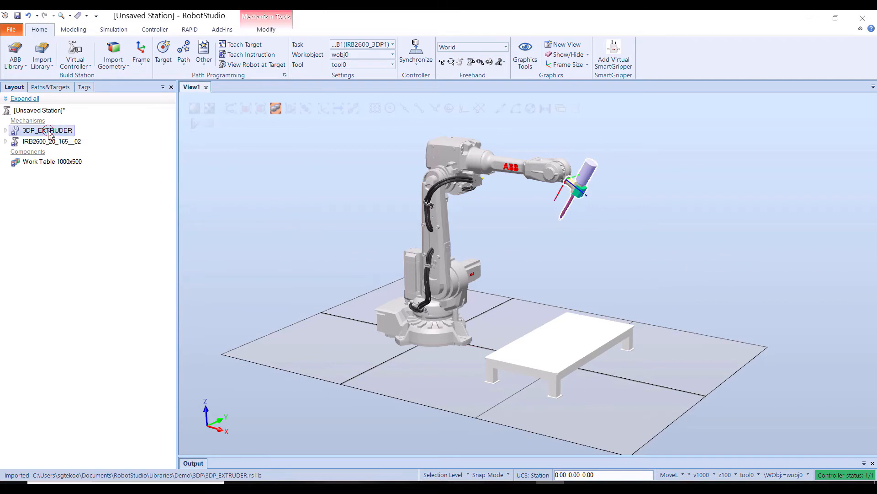
{"action": "left_click_drag", "start_coordinate": [47, 132], "coordinate": [47, 142]}
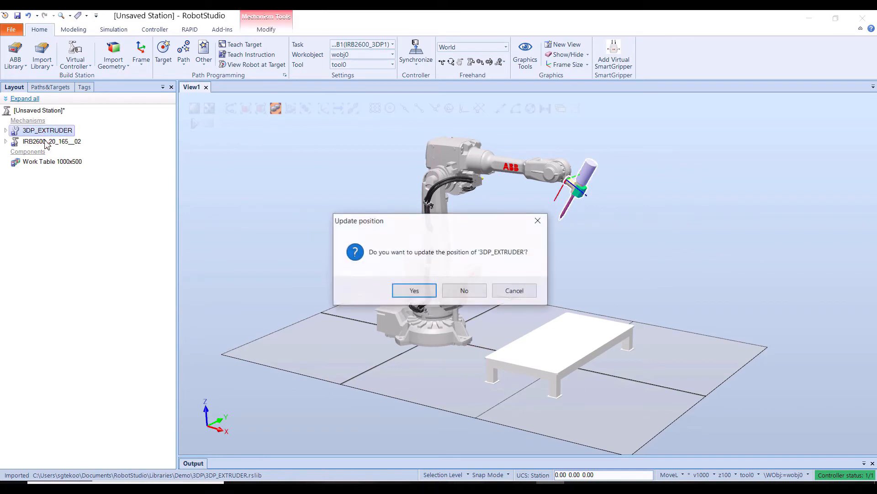
{"action": "left_click", "coordinate": [417, 294]}
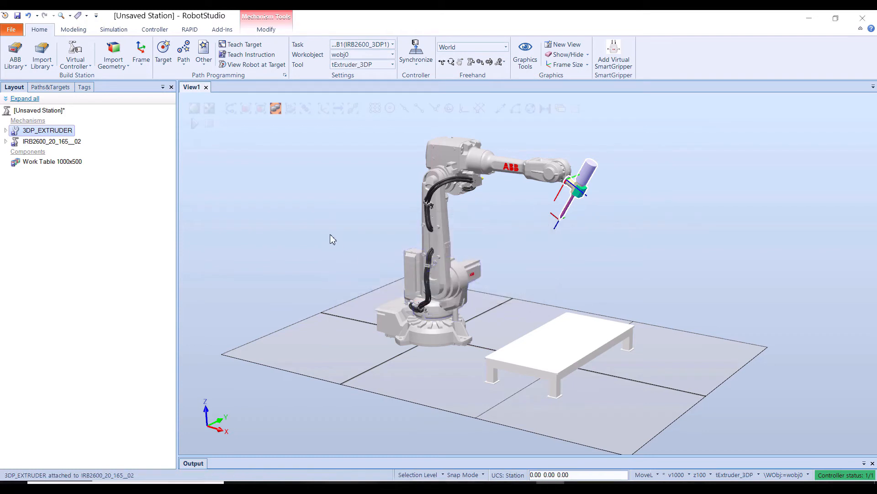
{"action": "left_click", "coordinate": [317, 224]}
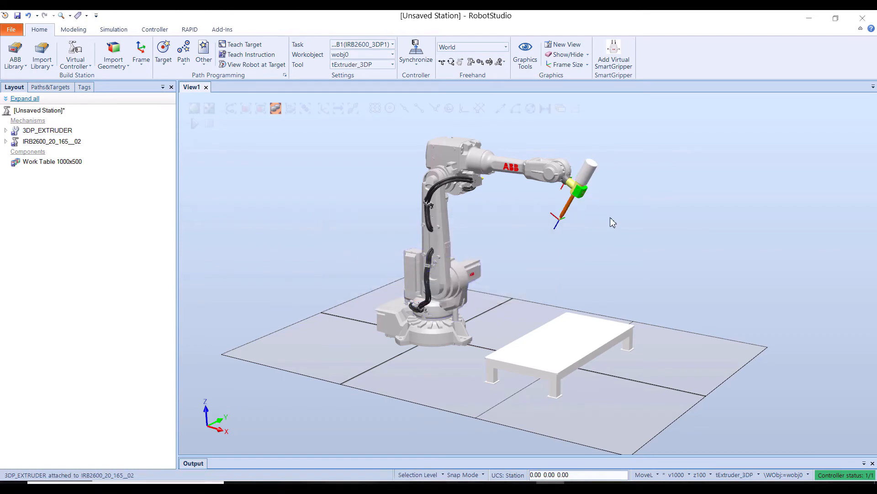
{"action": "left_click_drag", "start_coordinate": [610, 218], "coordinate": [550, 210], "text": "ctrl+shift"}
{"action": "scroll", "coordinate": [559, 236], "scroll_direction": "down", "scroll_amount": 2}
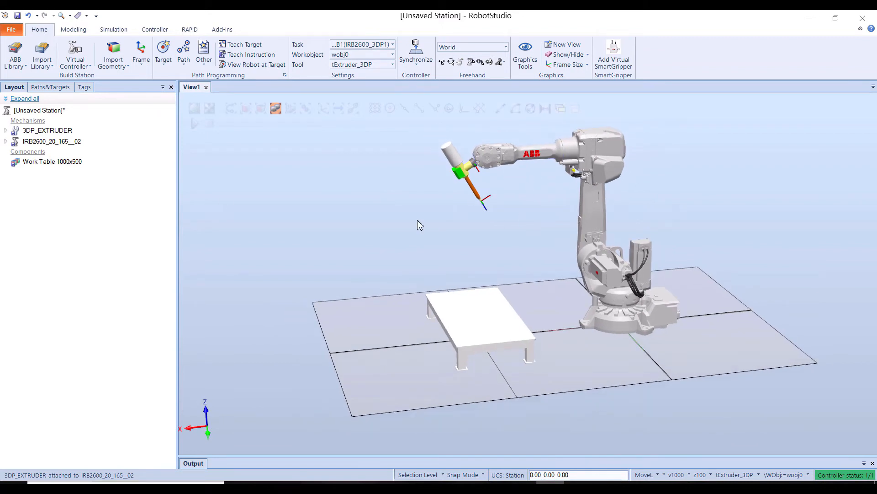
{"action": "left_click", "coordinate": [56, 133]}
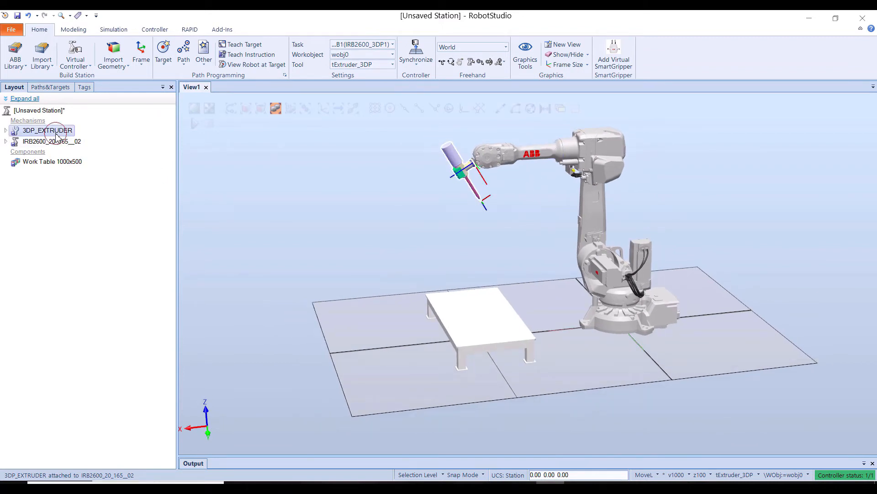
{"action": "left_click", "coordinate": [52, 162]}
{"action": "left_click", "coordinate": [301, 201]}
{"action": "scroll", "coordinate": [459, 245], "scroll_direction": "up", "scroll_amount": 1}
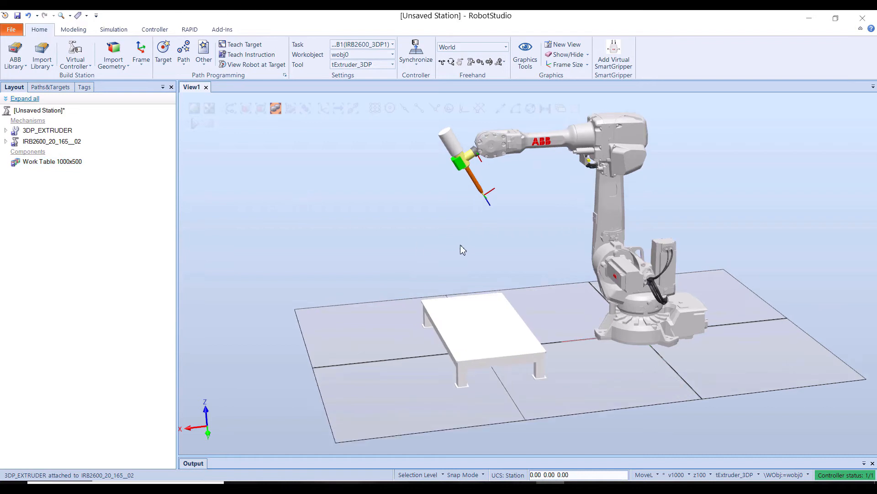
- Add the PrintL move instruction to the T_ROB1 instruction templates and check the list of selectable templates
{"action": "left_click", "coordinate": [658, 475]}
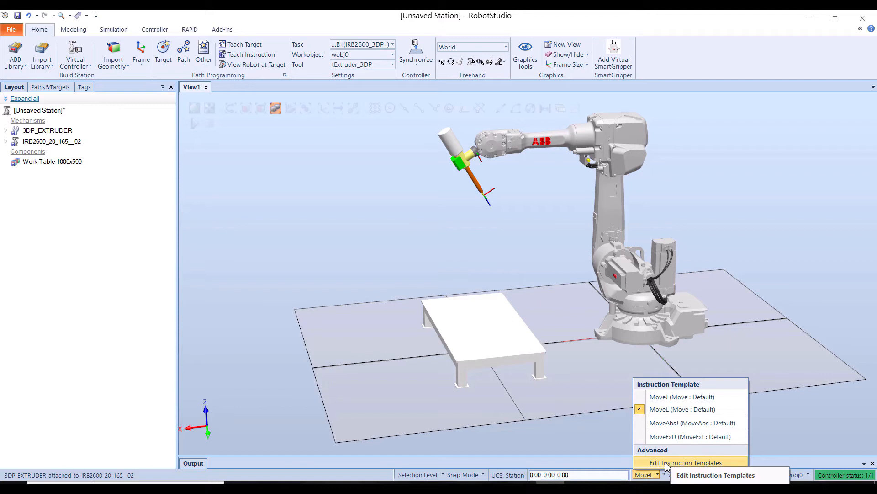
{"action": "left_click", "coordinate": [666, 464]}
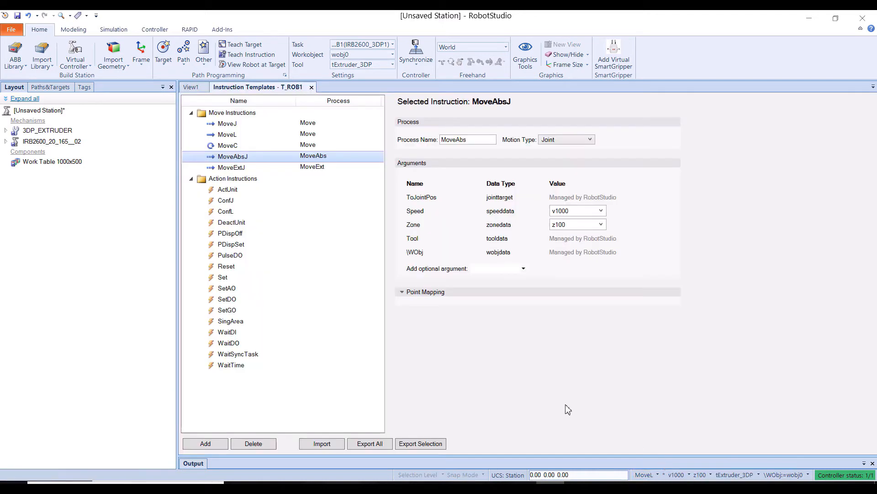
{"action": "left_click", "coordinate": [206, 444]}
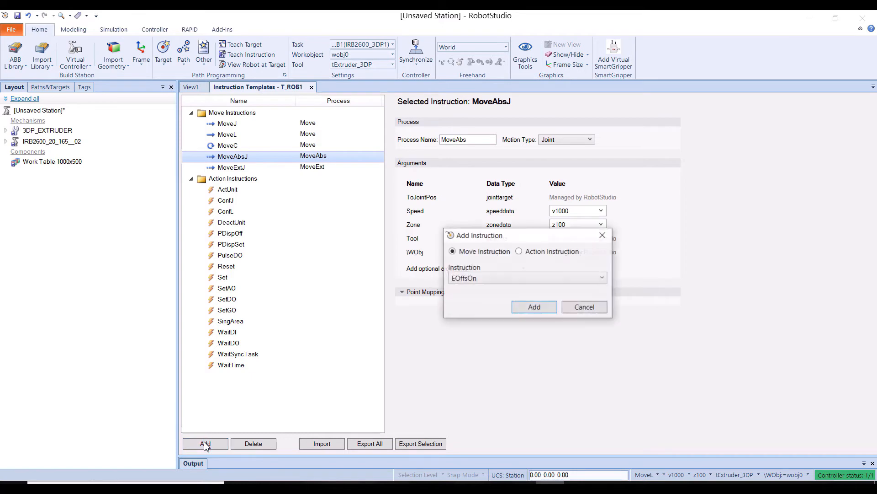
{"action": "left_click", "coordinate": [497, 280]}
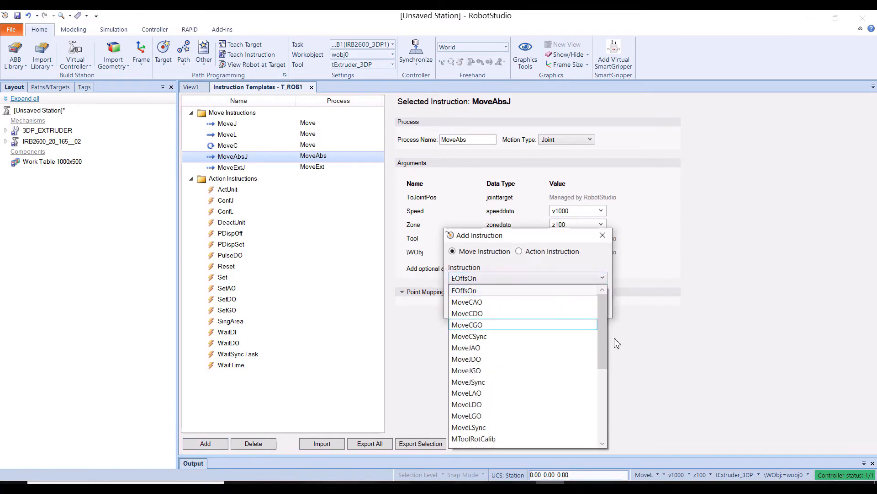
{"action": "left_click_drag", "start_coordinate": [603, 327], "coordinate": [597, 410]}
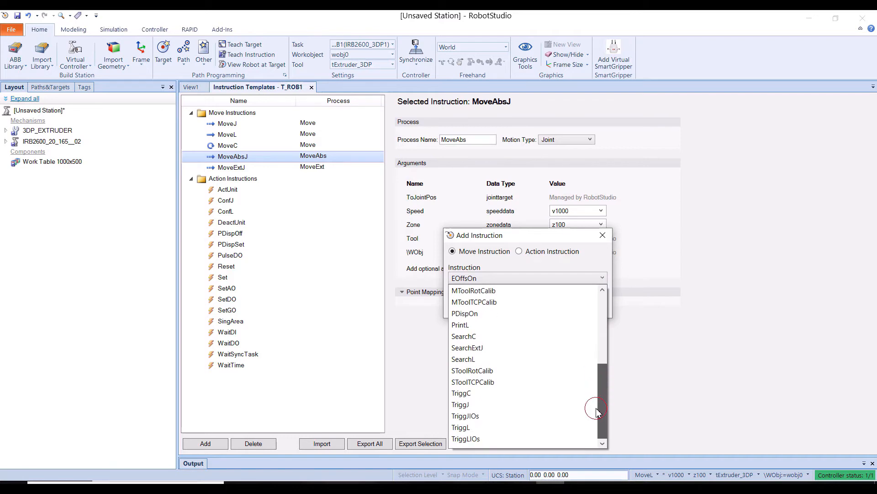
{"action": "left_click", "coordinate": [462, 325]}
{"action": "left_click", "coordinate": [535, 307]}
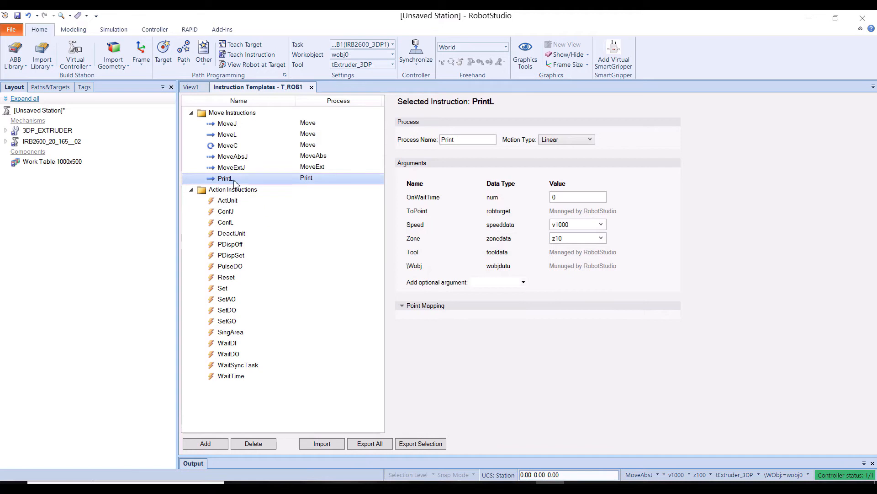
{"action": "left_click", "coordinate": [312, 87]}
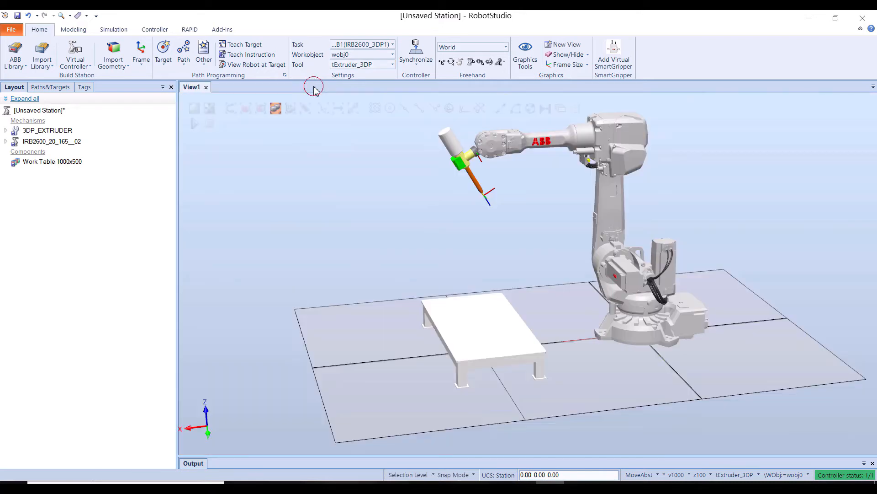
{"action": "left_click", "coordinate": [658, 475]}
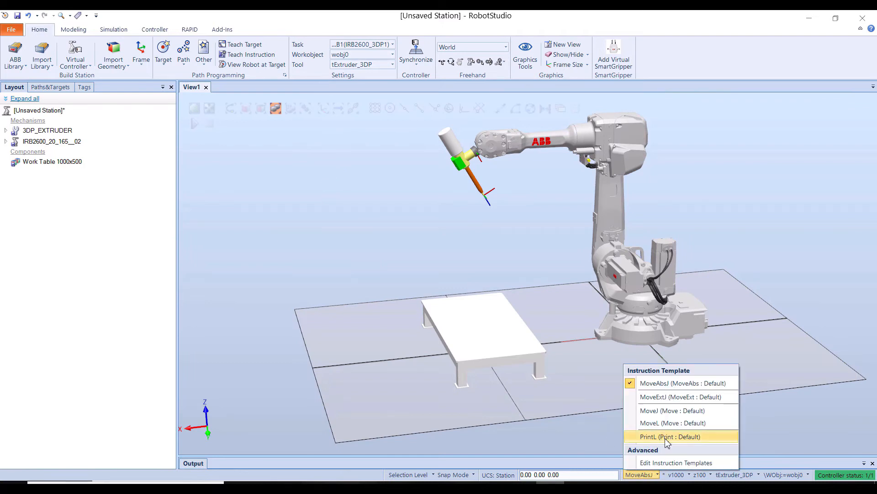
{"action": "left_click", "coordinate": [385, 256]}
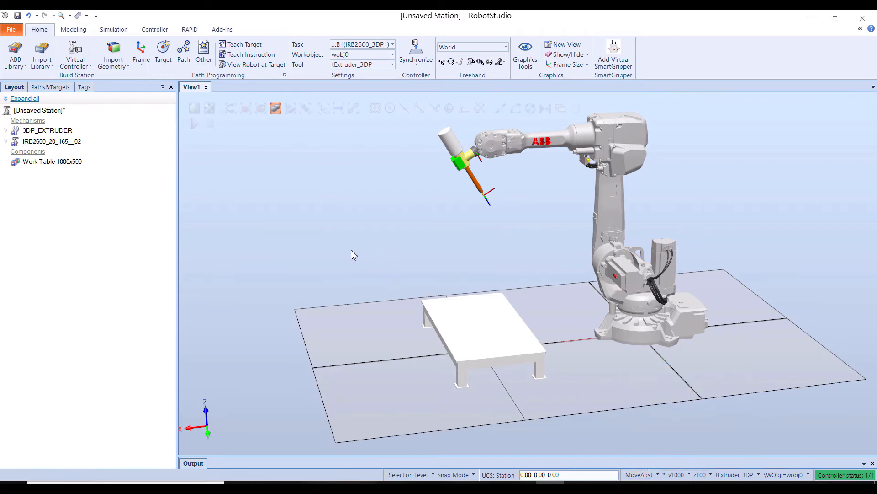
- Expand the T_ROB1 task of IRB2600_3DP1 to examine its workobjects and its paths and procedures
{"action": "left_click_drag", "start_coordinate": [391, 276], "coordinate": [553, 233], "text": "ctrl+shift"}
{"action": "scroll", "coordinate": [535, 371], "scroll_direction": "up", "scroll_amount": 10}
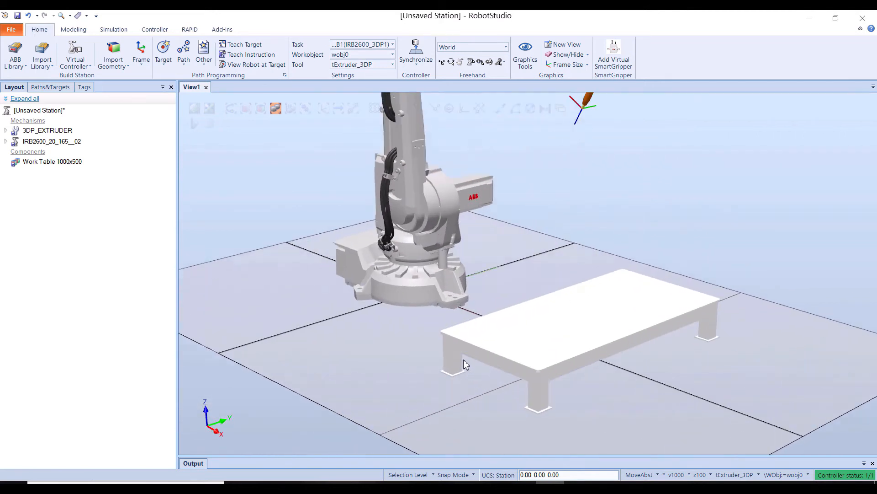
{"action": "scroll", "coordinate": [413, 290], "scroll_direction": "down", "scroll_amount": 3}
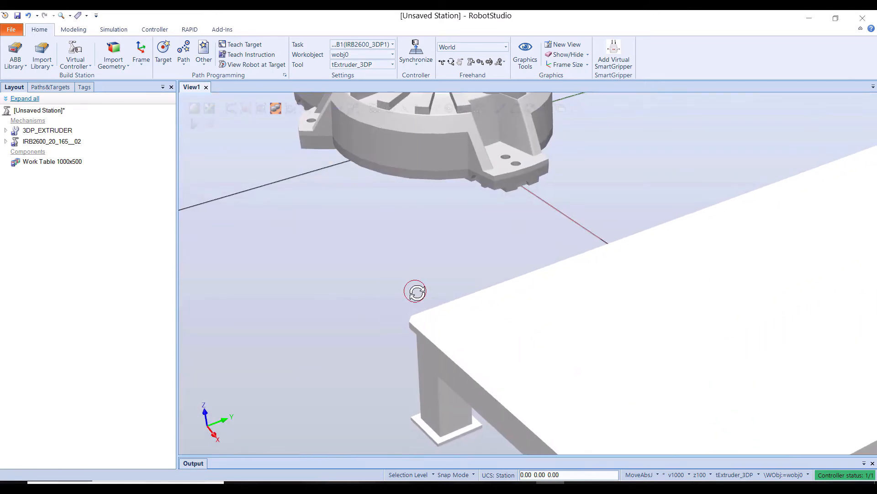
{"action": "left_click", "coordinate": [50, 88]}
{"action": "left_click", "coordinate": [5, 132]}
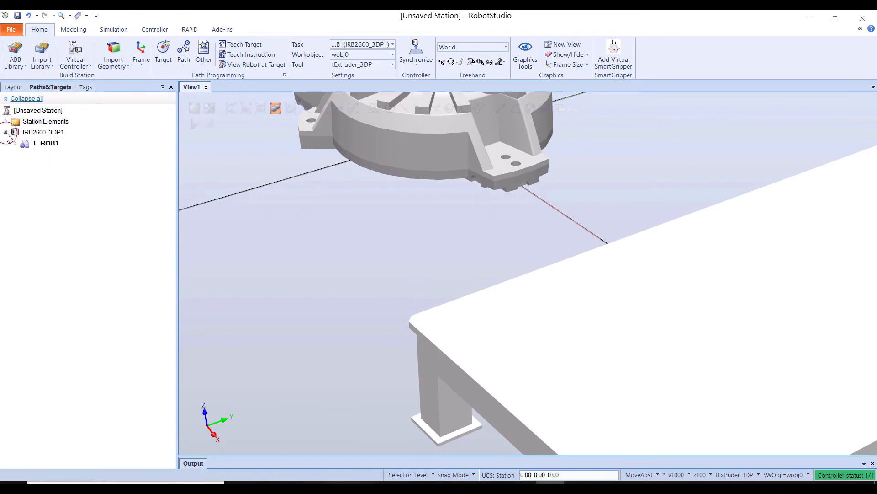
{"action": "left_click", "coordinate": [15, 143]}
{"action": "left_click", "coordinate": [23, 166]}
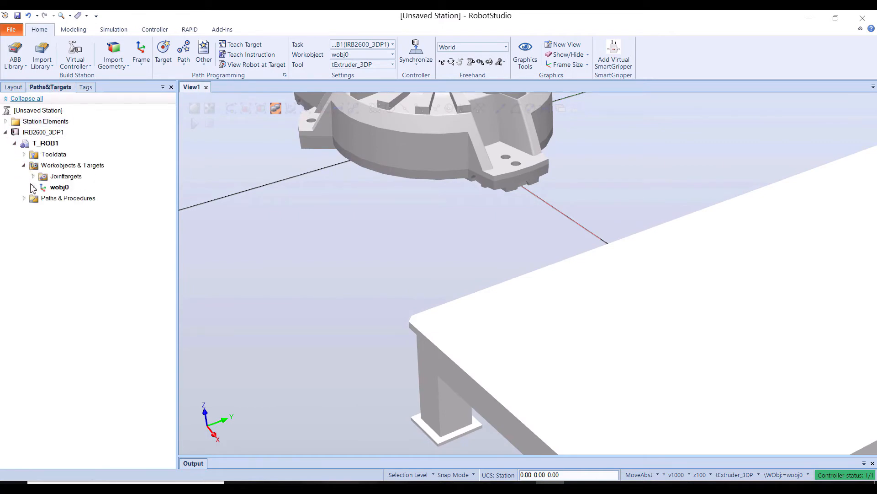
{"action": "left_click", "coordinate": [23, 198]}
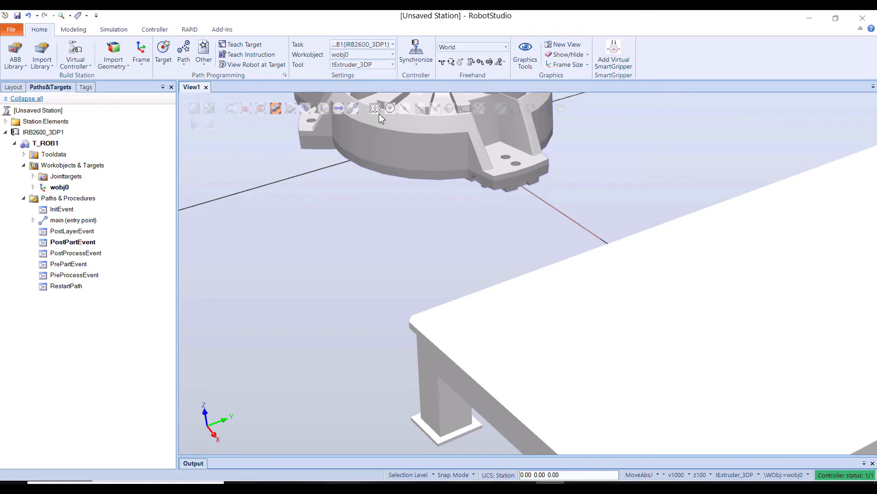
- Enable edge snapping and start a new workobject named Wobj_WorkTable1 in the T_ROB1 task
{"action": "left_click", "coordinate": [437, 110]}
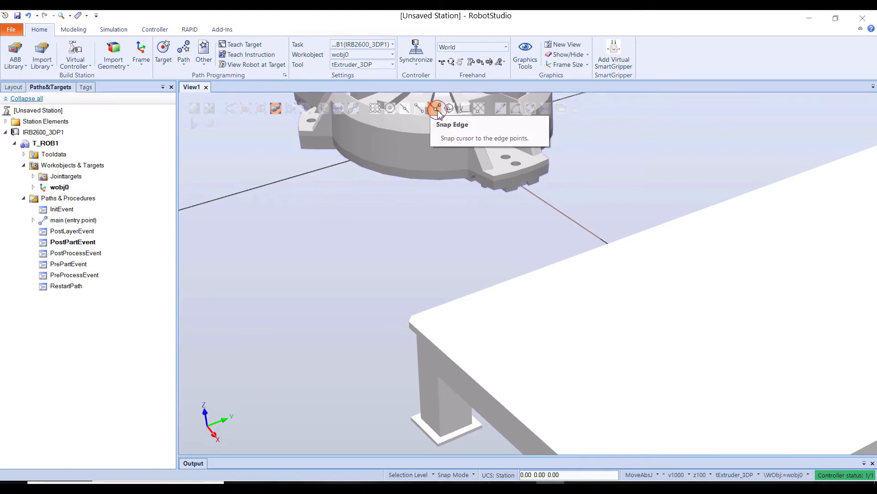
{"action": "left_click", "coordinate": [204, 57]}
{"action": "left_click", "coordinate": [228, 87]}
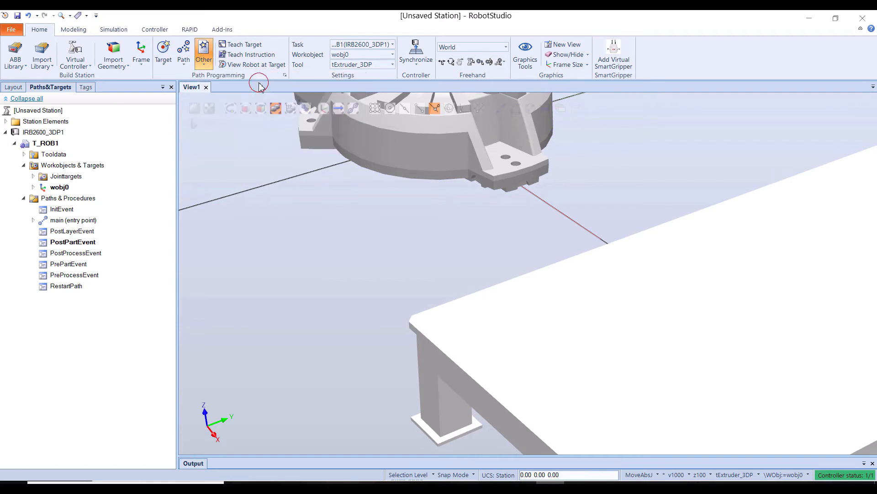
{"action": "left_click_drag", "start_coordinate": [116, 97], "coordinate": [75, 99]}
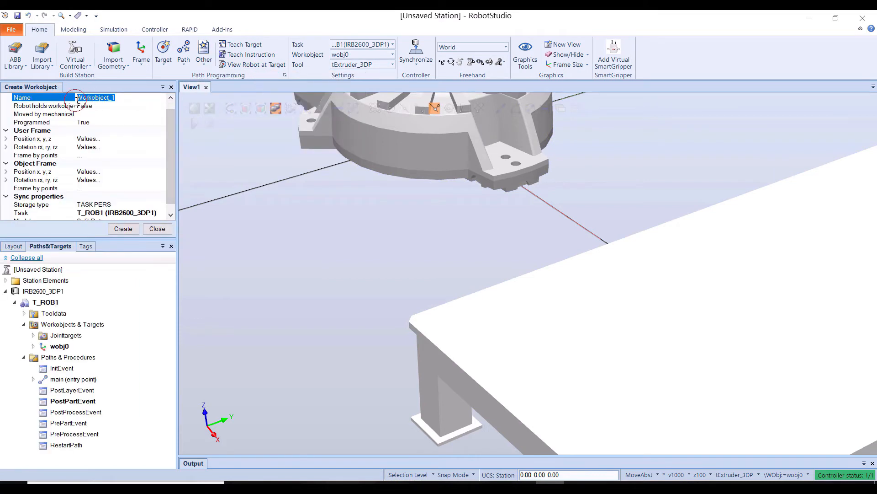
{"action": "type", "text": "W"}
{"action": "type", "text": "obj_Work"}
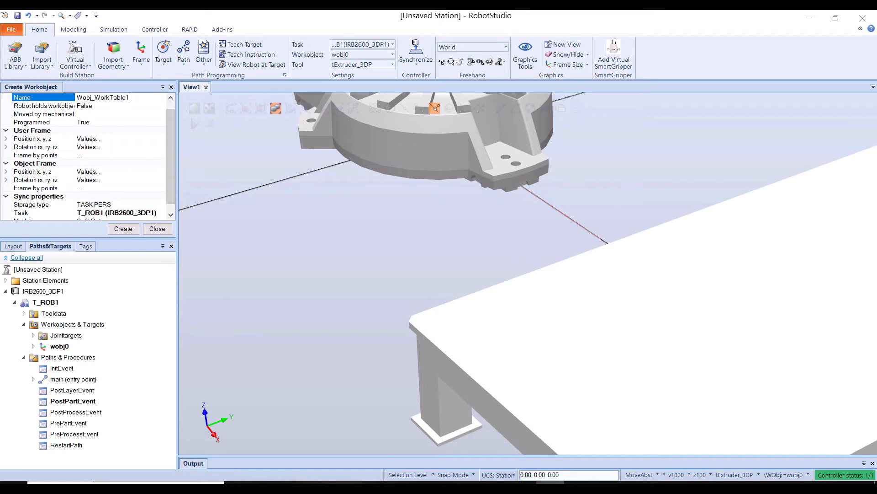
- Define the user frame by three points, two X-axis points and one Y-axis point on the table edges meeting at the robot-side corner, and create the workobject
{"action": "left_click", "coordinate": [140, 155]}
{"action": "left_click", "coordinate": [161, 155]}
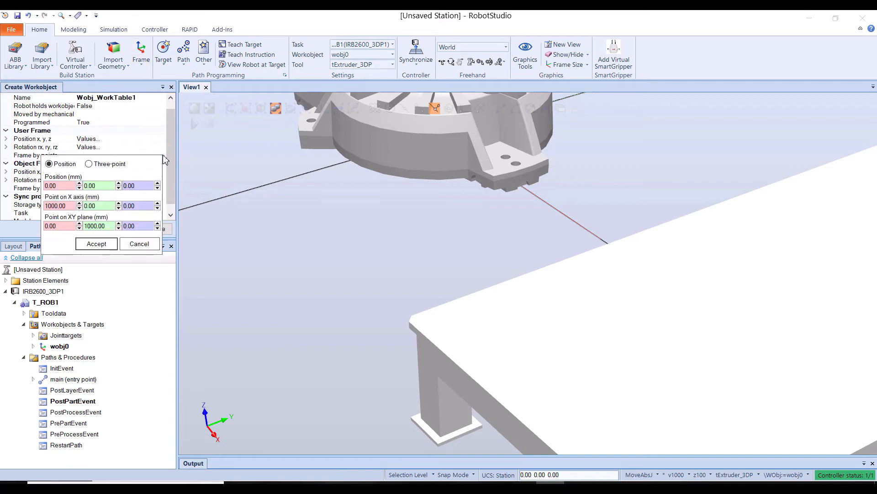
{"action": "left_click", "coordinate": [89, 164]}
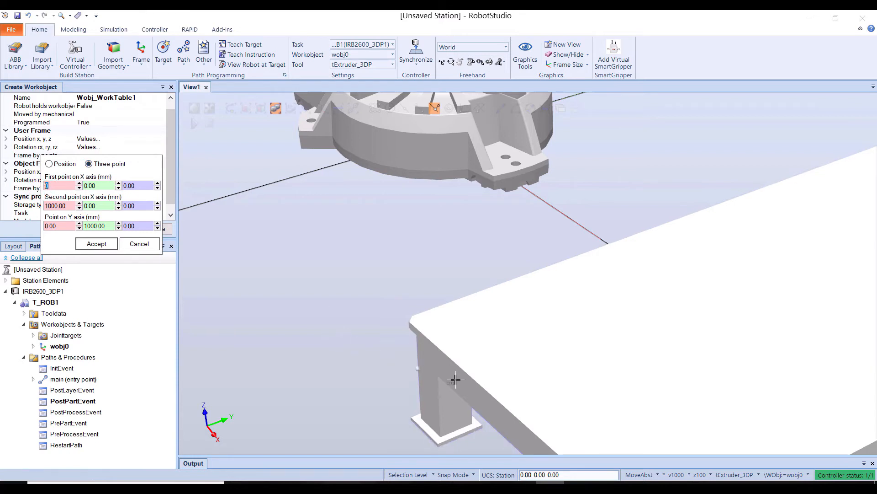
{"action": "scroll", "coordinate": [420, 309], "scroll_direction": "up", "scroll_amount": 5}
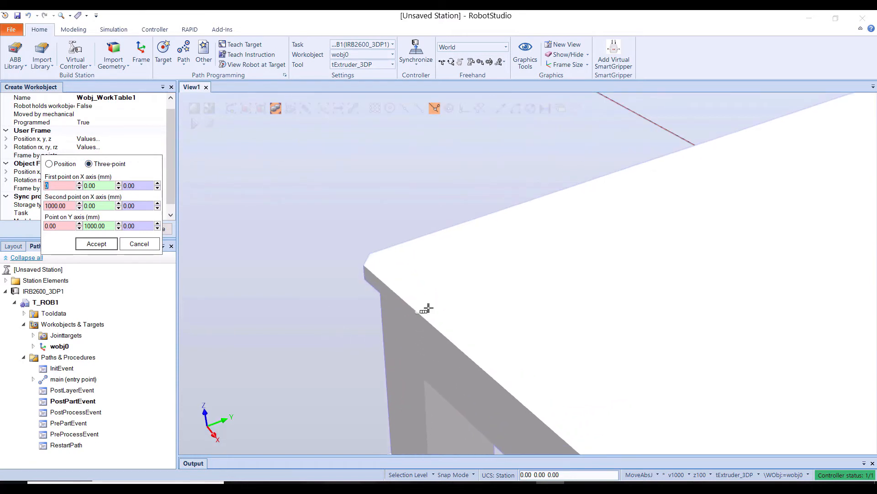
{"action": "left_click", "coordinate": [426, 307]}
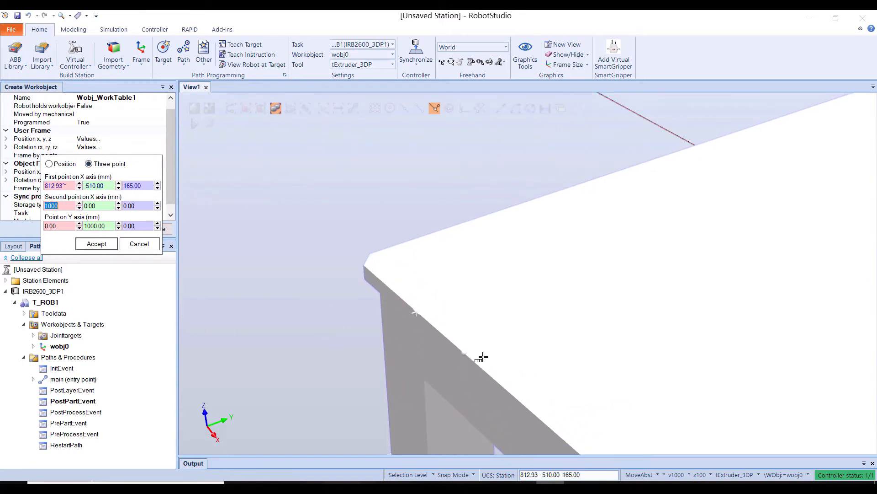
{"action": "left_click", "coordinate": [502, 374]}
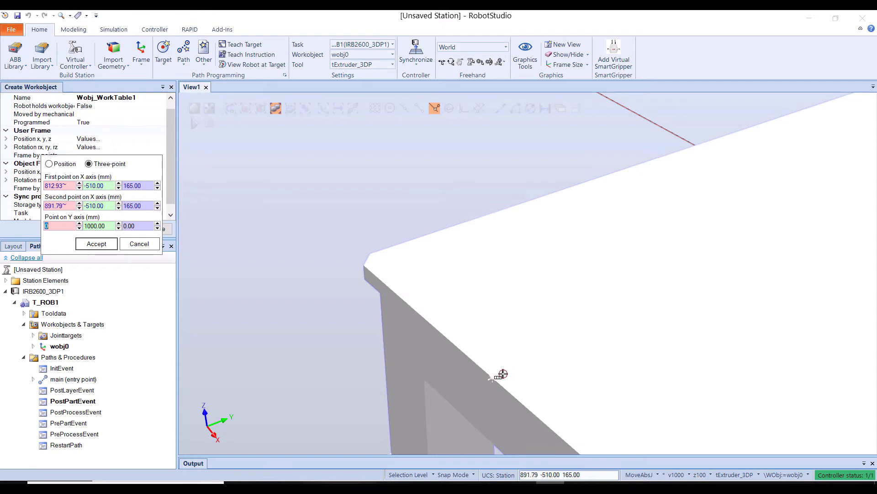
{"action": "left_click", "coordinate": [497, 222]}
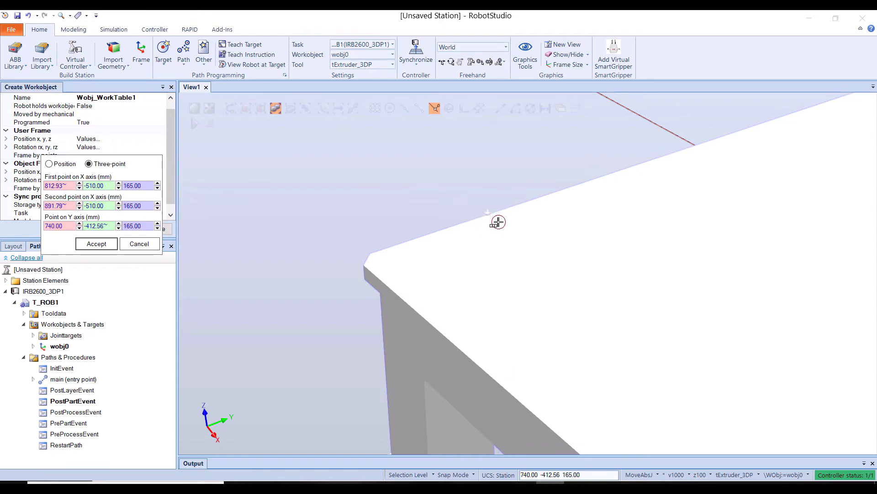
{"action": "left_click", "coordinate": [93, 246]}
{"action": "left_click", "coordinate": [127, 229]}
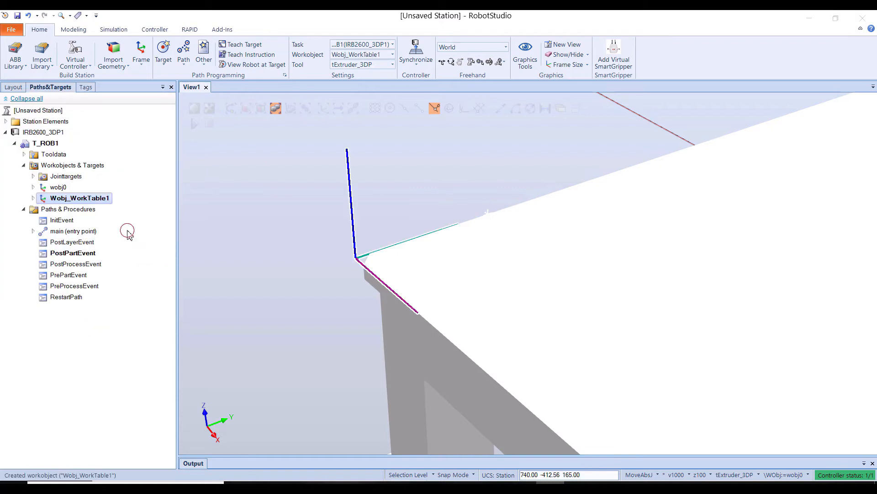
- Turn off edge snapping and clear the workobject selection, showing the whole station with robot and work table
{"action": "left_click", "coordinate": [434, 108]}
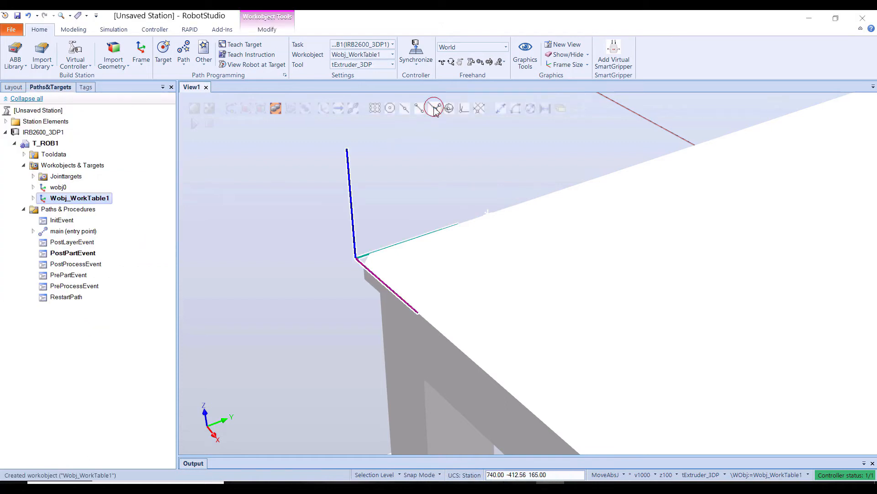
{"action": "left_click", "coordinate": [98, 330]}
{"action": "scroll", "coordinate": [378, 276], "scroll_direction": "down", "scroll_amount": 6}
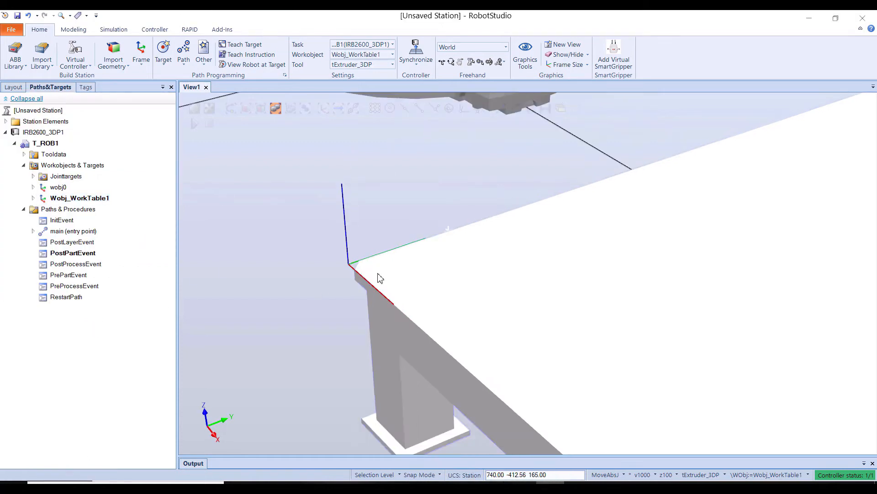
{"action": "scroll", "coordinate": [452, 285], "scroll_direction": "down", "scroll_amount": 3}
{"action": "left_click_drag", "start_coordinate": [453, 274], "coordinate": [435, 251], "text": "ctrl+shift"}
{"action": "scroll", "coordinate": [435, 251], "scroll_direction": "down", "scroll_amount": 8}
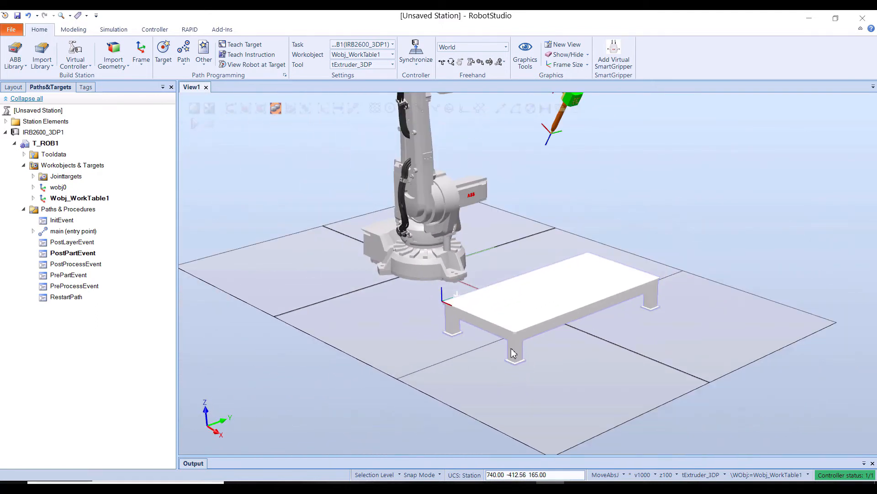
{"action": "scroll", "coordinate": [561, 158], "scroll_direction": "up", "scroll_amount": 3}
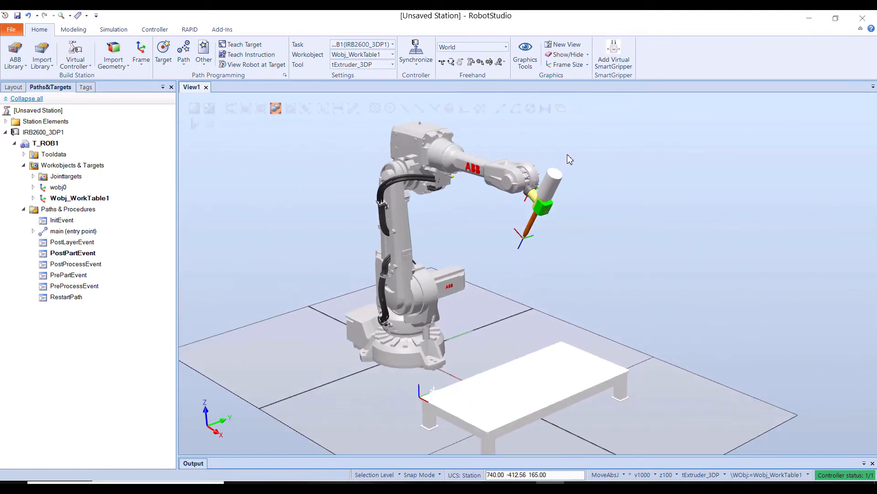
{"action": "scroll", "coordinate": [612, 200], "scroll_direction": "down", "scroll_amount": 1}
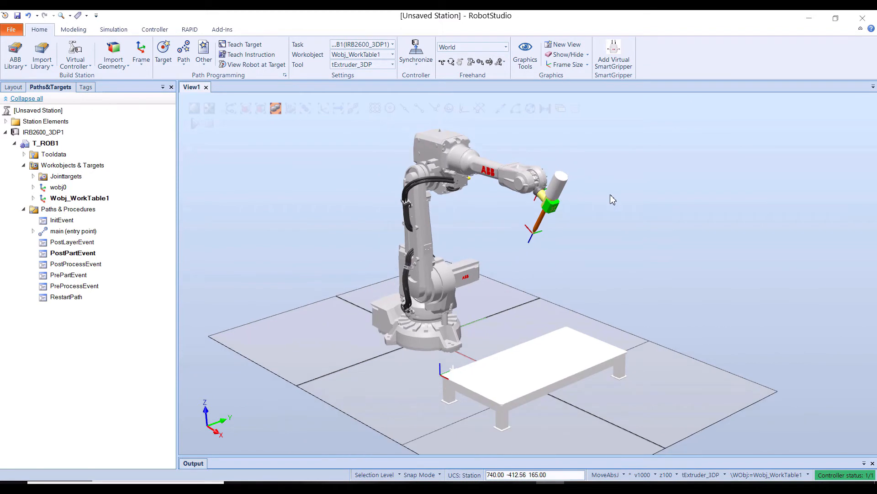
- Start the 3D Printing PowerPac add-in for the station
{"action": "left_click", "coordinate": [113, 31]}
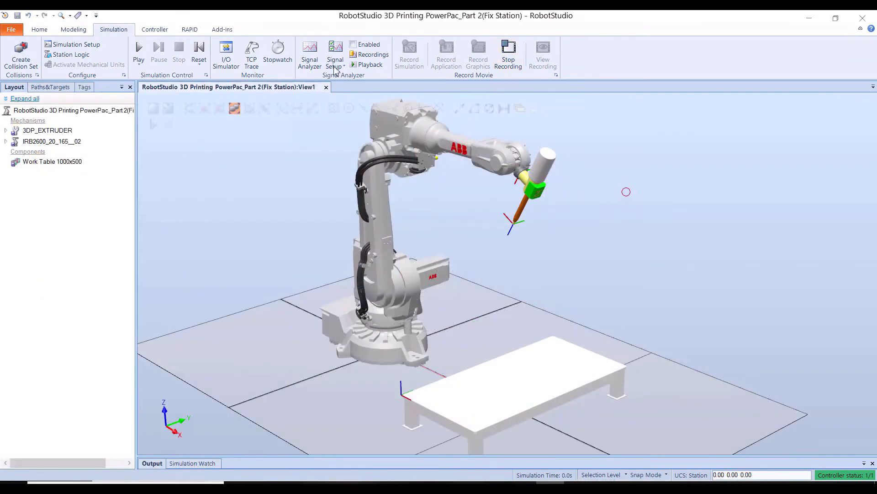
{"action": "left_click", "coordinate": [232, 30]}
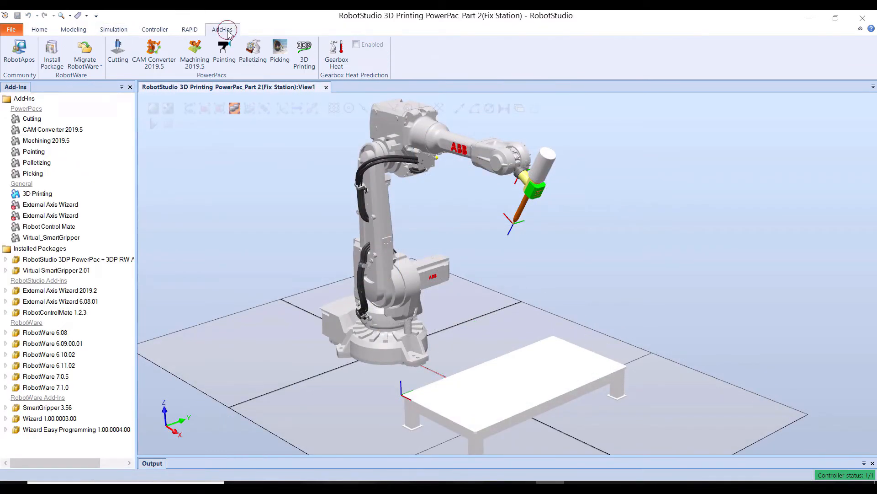
{"action": "left_click", "coordinate": [304, 59]}
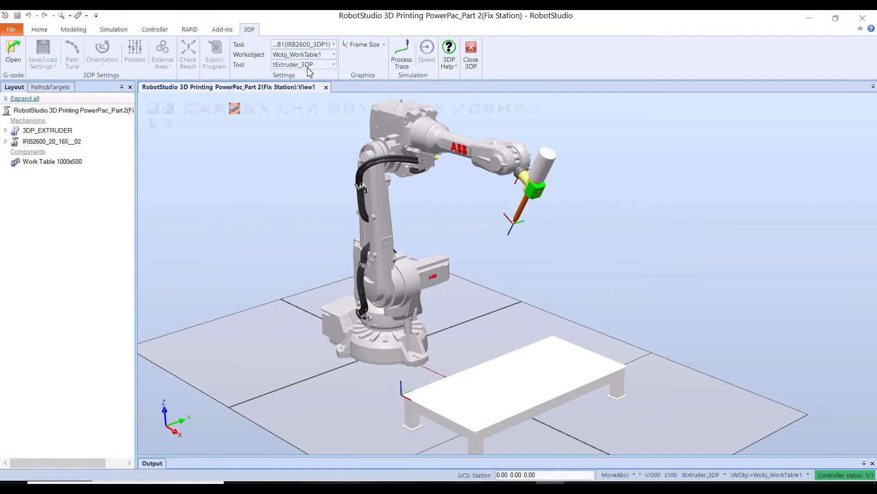
- Import the complete ABB Logo.gcode file and inspect the logo's point cloud on the work table
{"action": "left_click", "coordinate": [12, 58]}
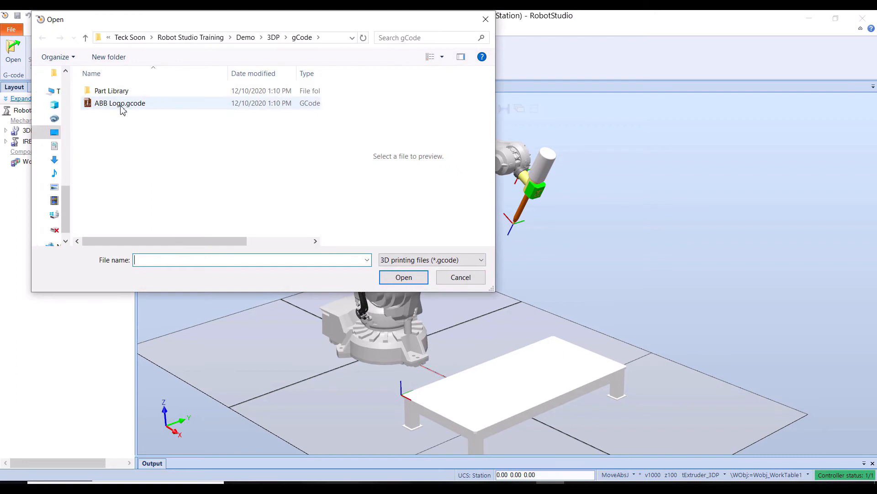
{"action": "left_click", "coordinate": [122, 110]}
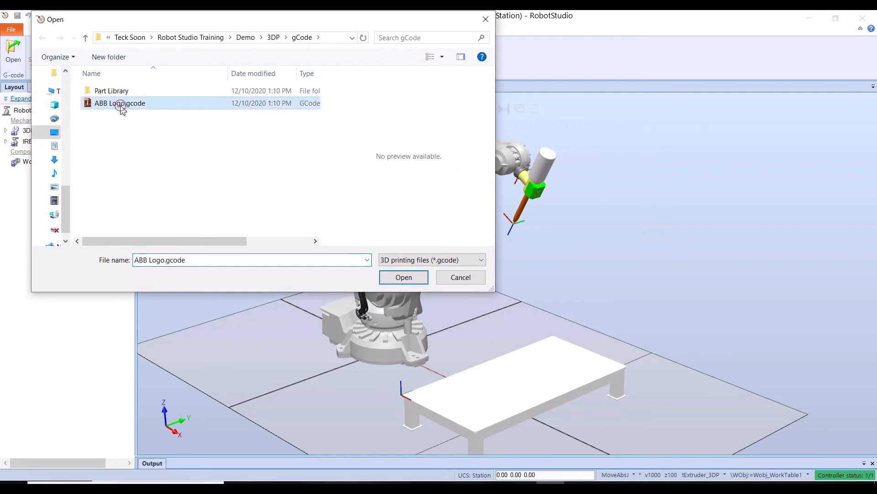
{"action": "left_click", "coordinate": [403, 279]}
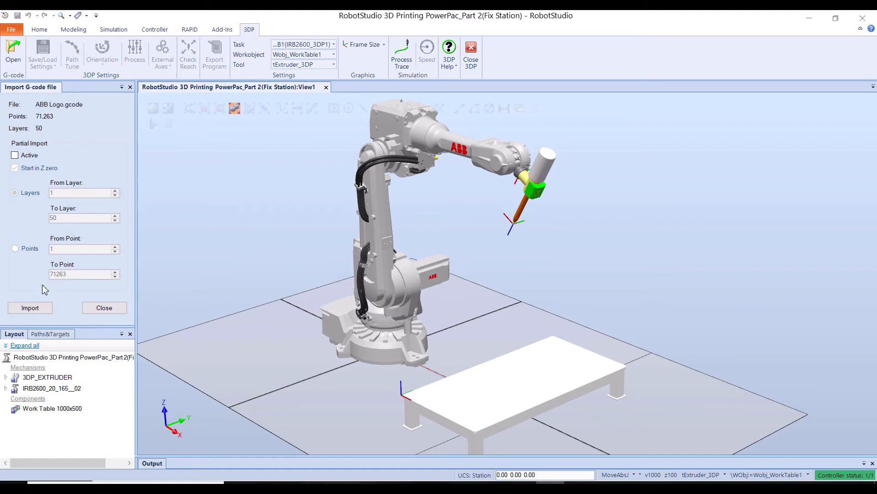
{"action": "left_click", "coordinate": [34, 309]}
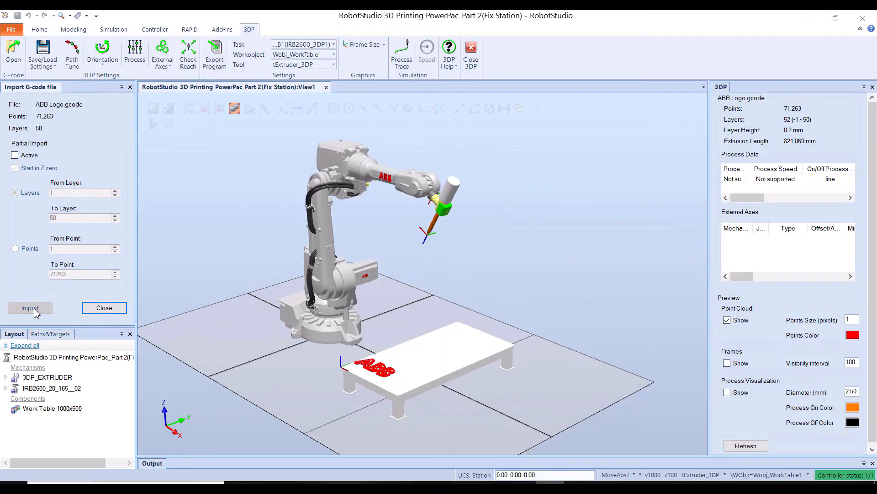
{"action": "left_click_drag", "start_coordinate": [710, 222], "coordinate": [648, 227]}
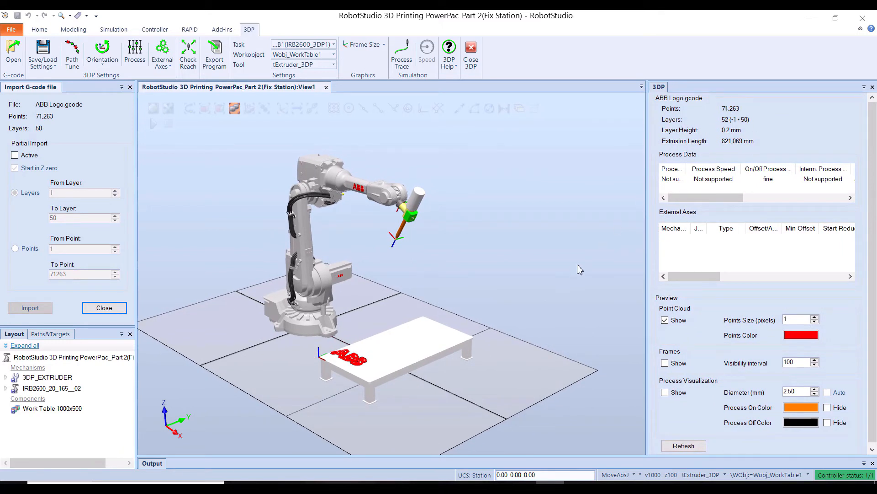
{"action": "scroll", "coordinate": [381, 349], "scroll_direction": "up", "scroll_amount": 5}
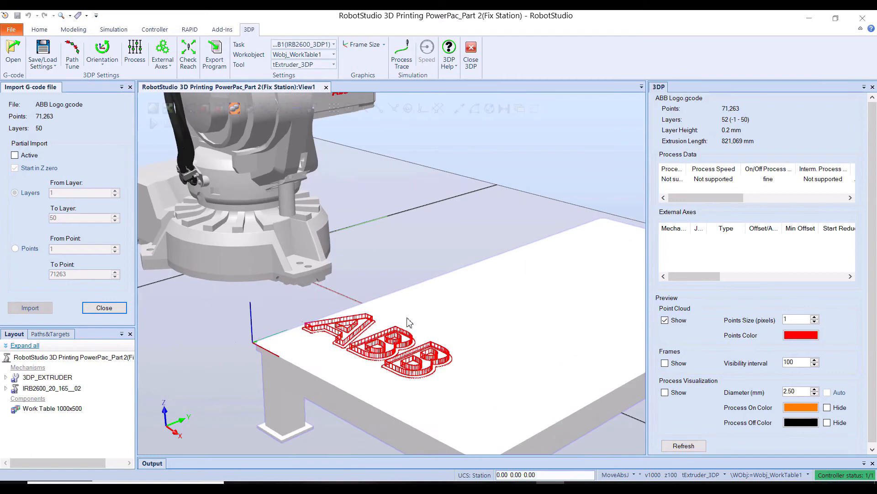
{"action": "left_click_drag", "start_coordinate": [407, 319], "coordinate": [439, 275]}
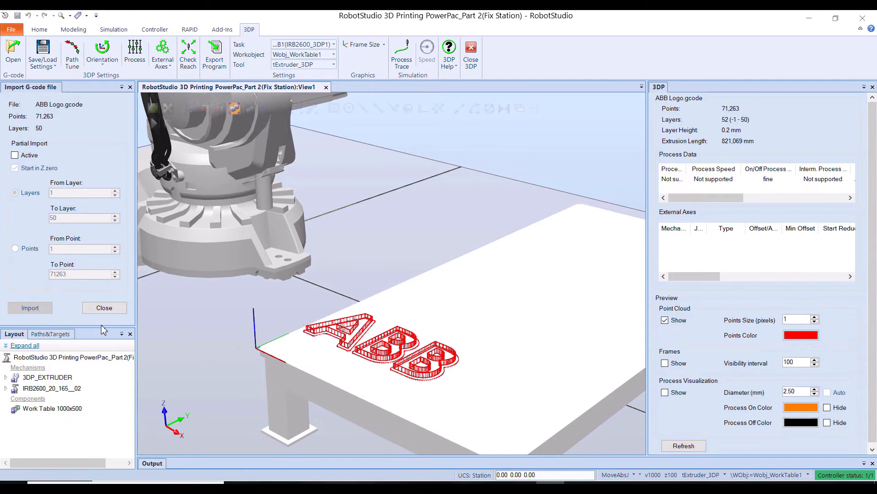
- Expand the workobjects and targets of the T_ROB1 task under IRB2600_3DP1
{"action": "left_click_drag", "start_coordinate": [102, 325], "coordinate": [101, 293]}
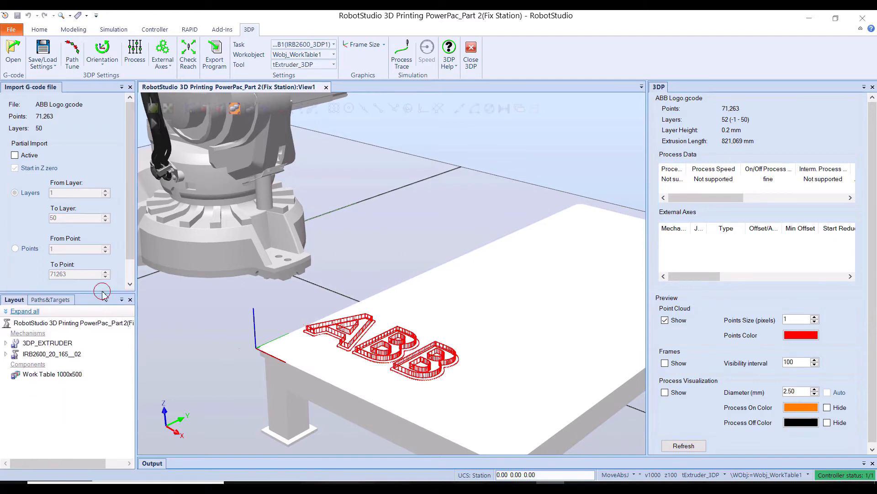
{"action": "left_click", "coordinate": [50, 299]}
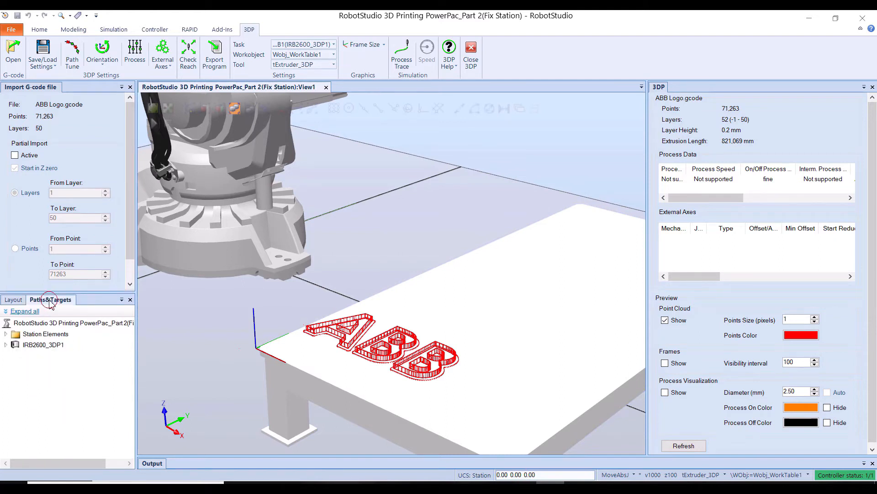
{"action": "left_click", "coordinate": [6, 344]}
{"action": "left_click", "coordinate": [14, 355]}
{"action": "left_click", "coordinate": [24, 377]}
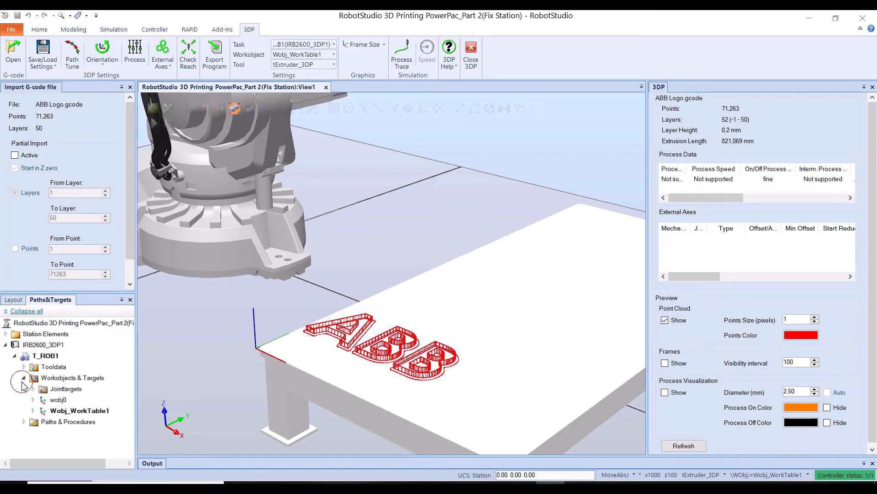
- Modify Wobj_WorkTable1, setting its object frame's Y position to 500 mm
{"action": "left_click", "coordinate": [84, 411]}
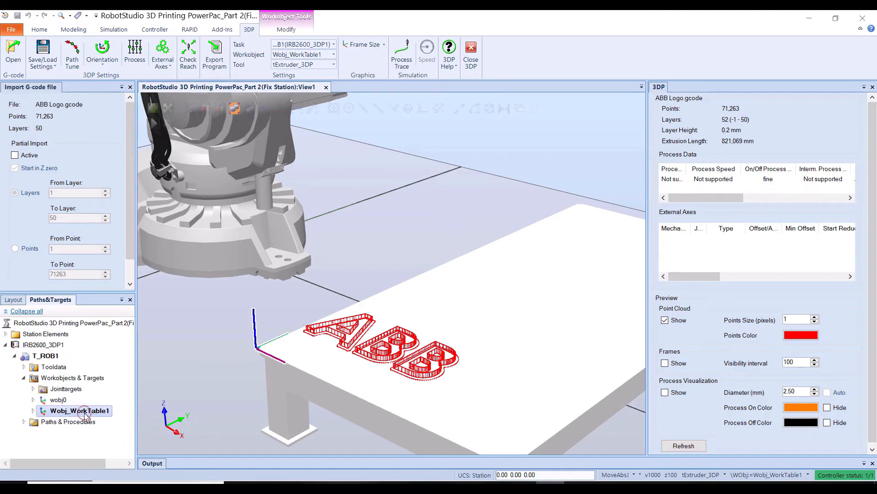
{"action": "right_click", "coordinate": [85, 413]}
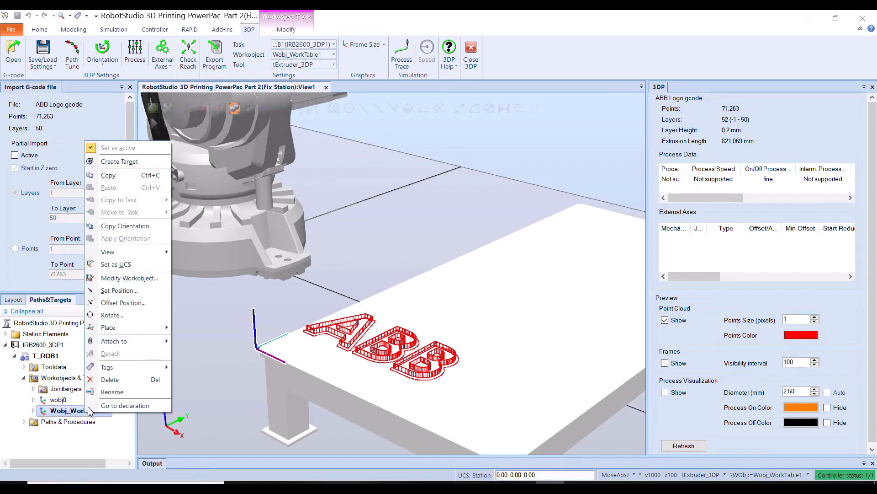
{"action": "left_click", "coordinate": [150, 280]}
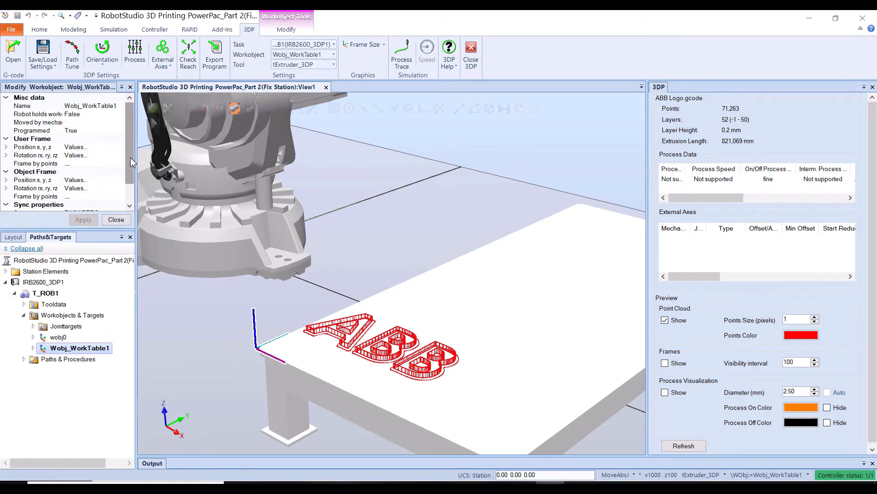
{"action": "scroll", "coordinate": [131, 163], "scroll_direction": "down", "scroll_amount": 3}
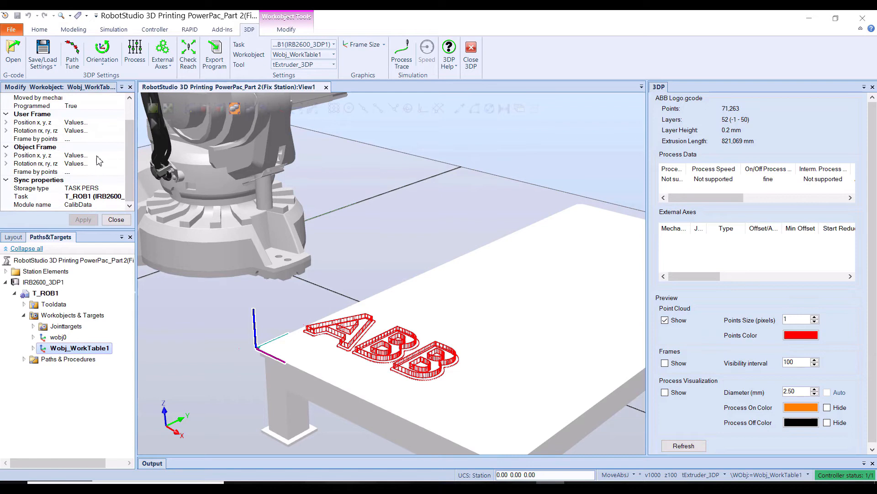
{"action": "left_click", "coordinate": [121, 155]}
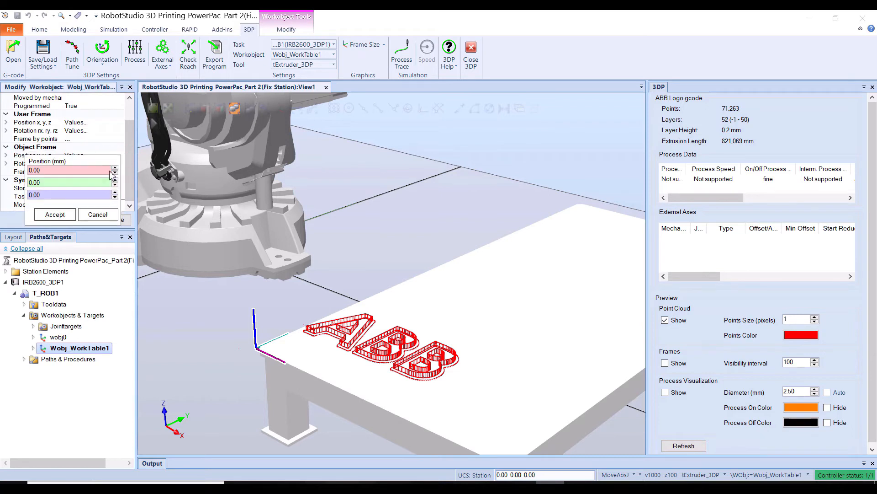
{"action": "left_click", "coordinate": [74, 182]}
{"action": "type", "text": "500"}
{"action": "left_click", "coordinate": [55, 214]}
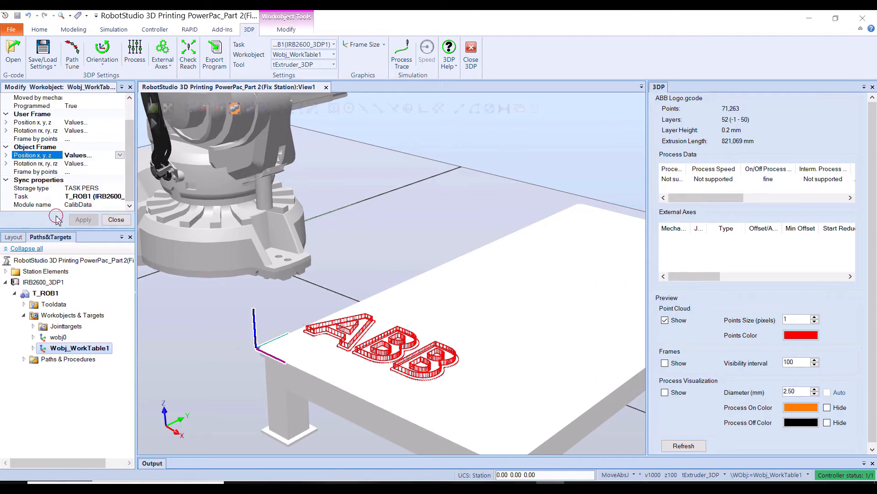
- Change the object frame's rotation about Z and apply the modifications to the work table workobject
{"action": "left_click", "coordinate": [104, 164]}
{"action": "left_click", "coordinate": [119, 164]}
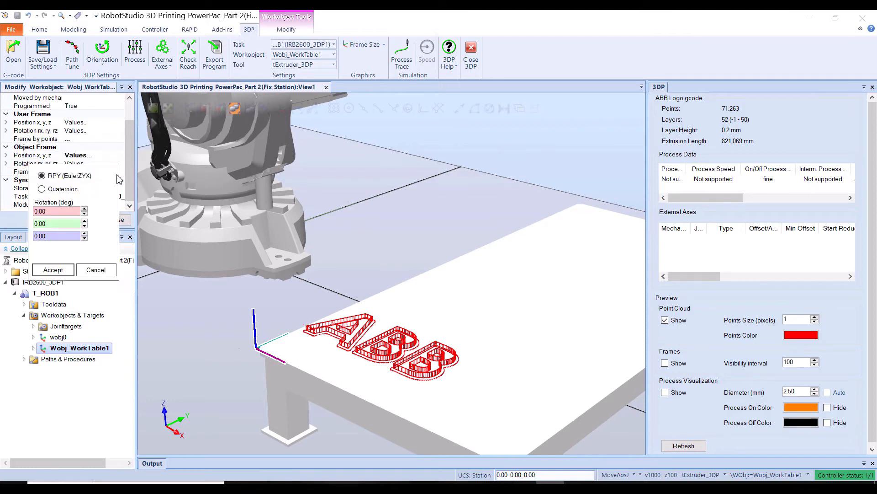
{"action": "left_click", "coordinate": [57, 236]}
{"action": "left_click", "coordinate": [53, 270]}
{"action": "left_click", "coordinate": [83, 220]}
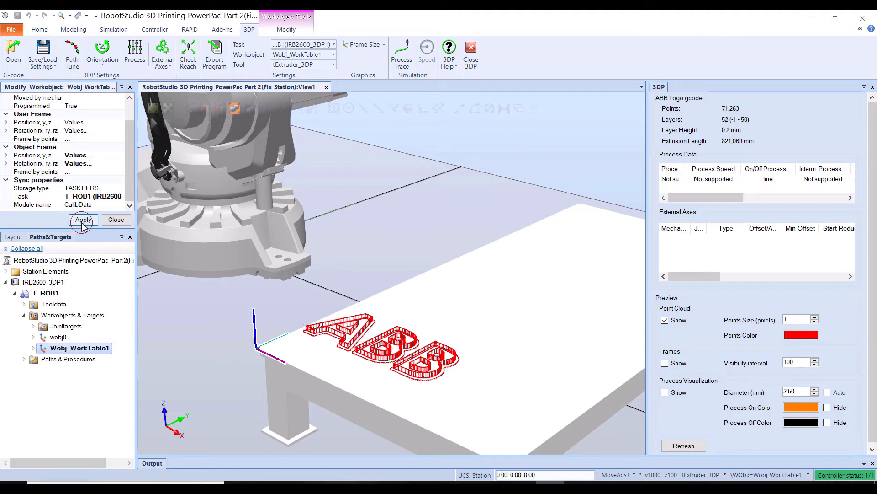
{"action": "left_click", "coordinate": [116, 220]}
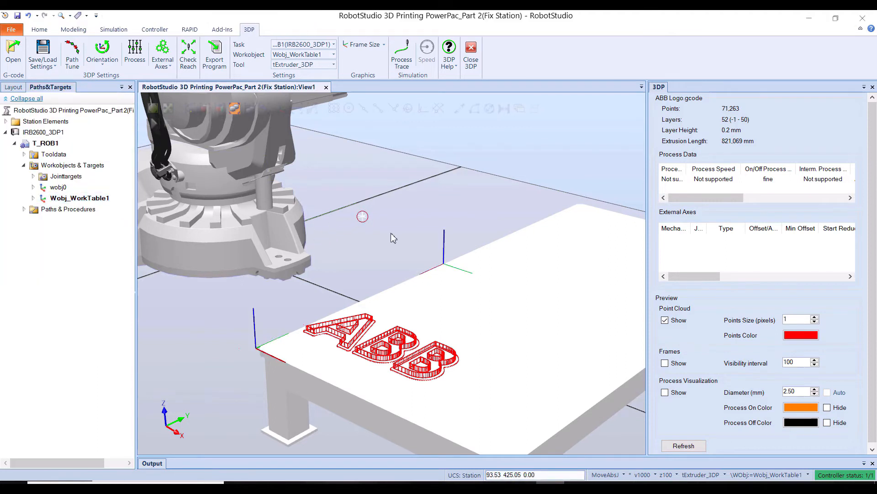
- Refresh the 3D printing preview and inspect the ABB logo's placement relative to the workobject frame on the table
{"action": "scroll", "coordinate": [475, 280], "scroll_direction": "up", "scroll_amount": 3}
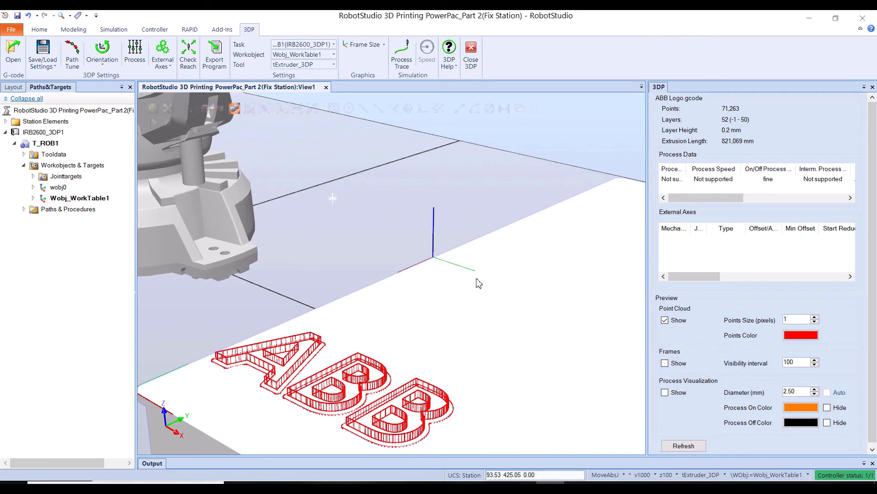
{"action": "left_click", "coordinate": [683, 446]}
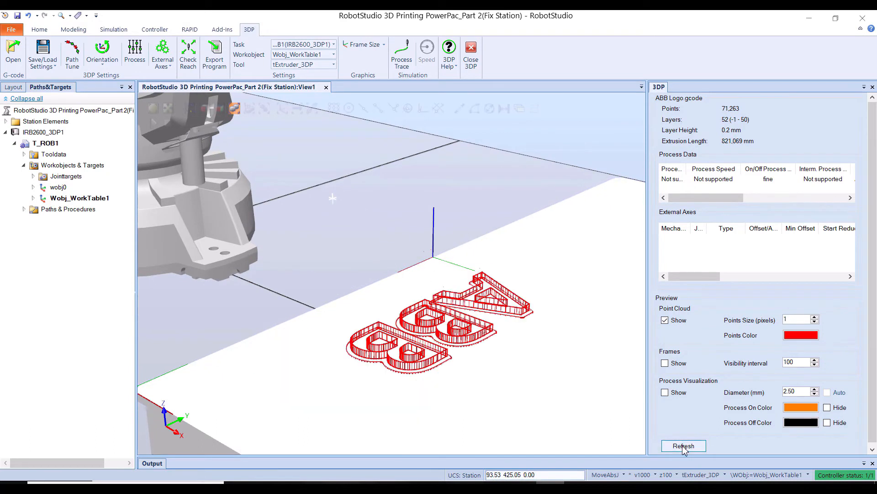
{"action": "left_click", "coordinate": [501, 191]}
{"action": "scroll", "coordinate": [462, 199], "scroll_direction": "down", "scroll_amount": 5}
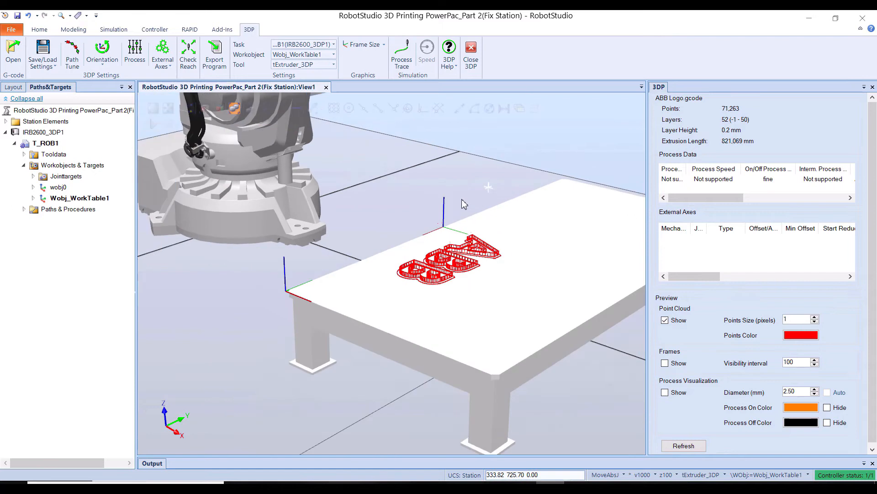
{"action": "left_click_drag", "start_coordinate": [462, 231], "coordinate": [532, 230], "text": "ctrl+shift"}
{"action": "scroll", "coordinate": [567, 256], "scroll_direction": "down", "scroll_amount": 4}
{"action": "scroll", "coordinate": [372, 277], "scroll_direction": "up", "scroll_amount": 7}
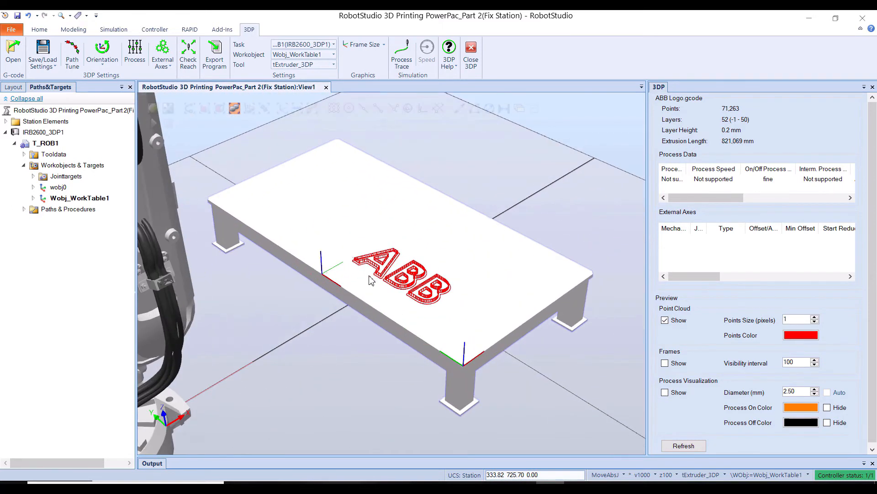
{"action": "scroll", "coordinate": [382, 273], "scroll_direction": "up", "scroll_amount": 2}
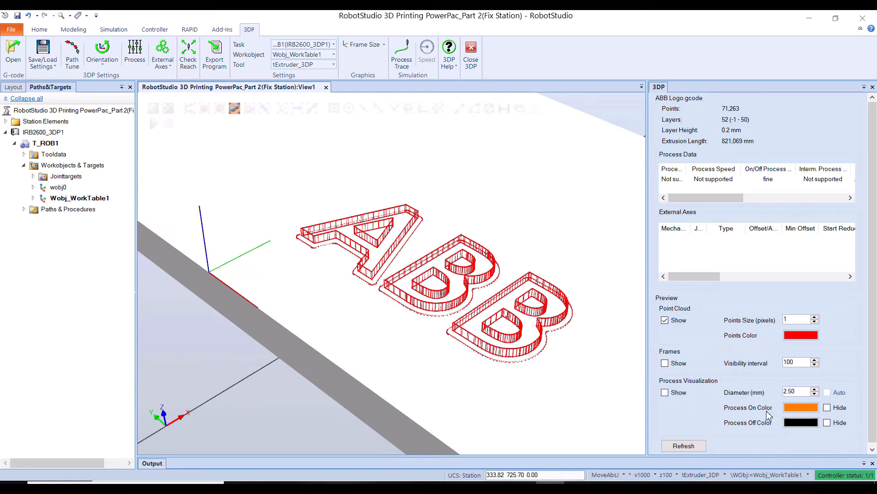
- Show the process visualization of the ABB logo and examine the extruded letters and travel moves up close
{"action": "left_click", "coordinate": [666, 393]}
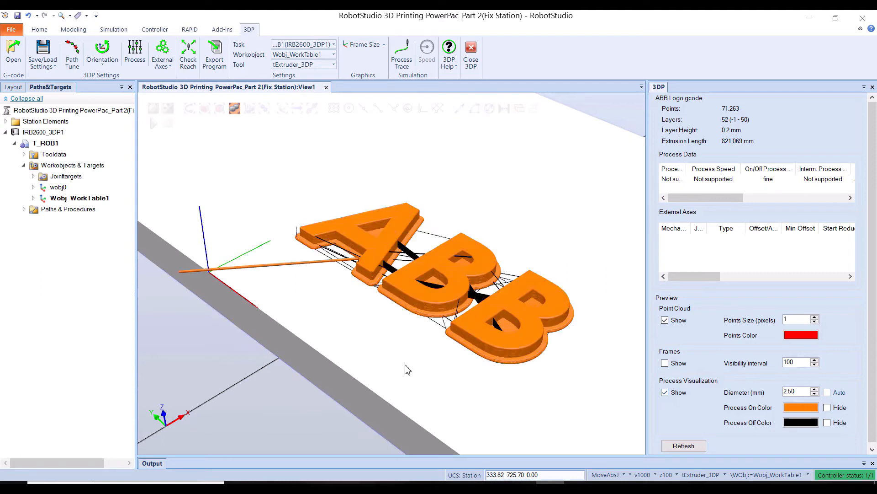
{"action": "mouse_move", "coordinate": [445, 351]}
{"action": "left_mouse_down", "text": "ctrl+shift"}
{"action": "mouse_move", "coordinate": [470, 342]}
{"action": "mouse_move", "coordinate": [447, 354]}
{"action": "left_mouse_up", "text": "ctrl+shift"}
{"action": "scroll", "coordinate": [366, 291], "scroll_direction": "up", "scroll_amount": 5}
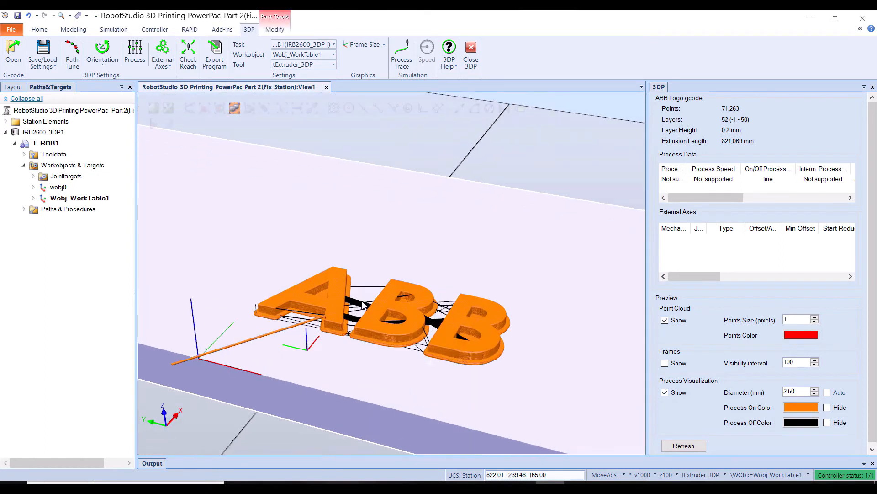
{"action": "scroll", "coordinate": [348, 343], "scroll_direction": "up", "scroll_amount": 3}
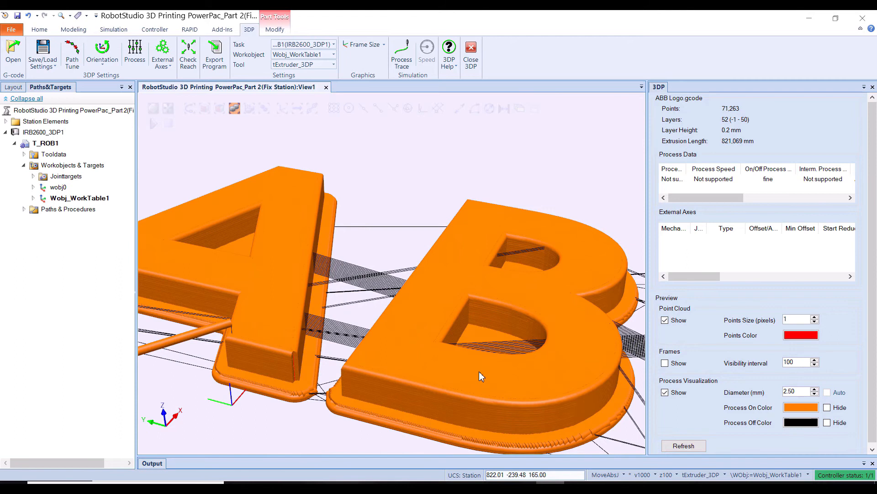
{"action": "scroll", "coordinate": [268, 253], "scroll_direction": "down", "scroll_amount": 10}
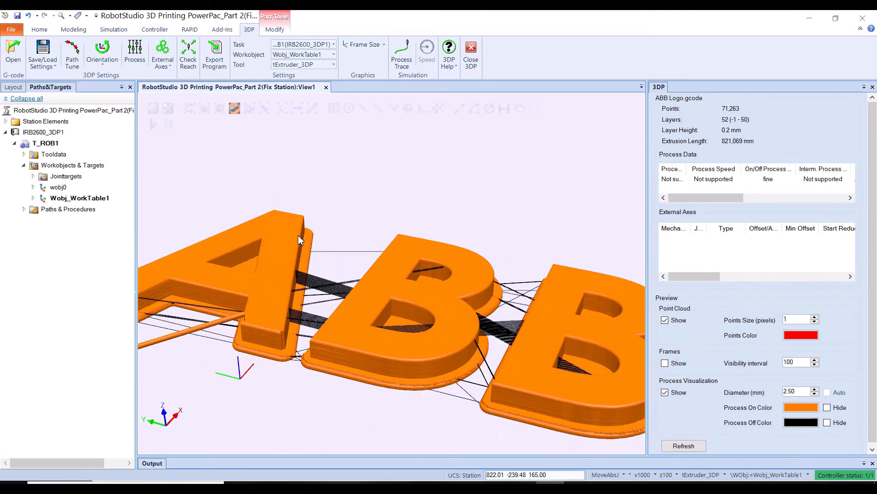
{"action": "left_click_drag", "start_coordinate": [530, 315], "coordinate": [450, 320], "text": "ctrl+shift"}
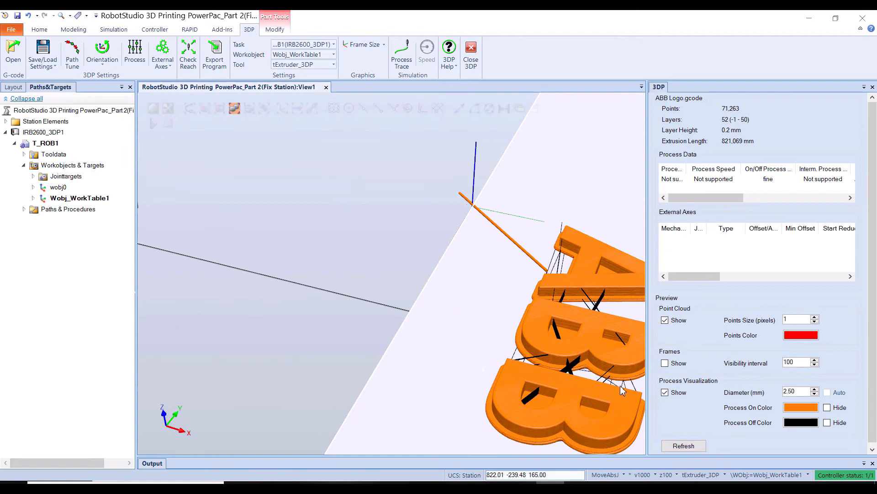
- Hide the process visualization and clear the work table selection, showing the whole station with the robot
{"action": "left_click", "coordinate": [665, 395]}
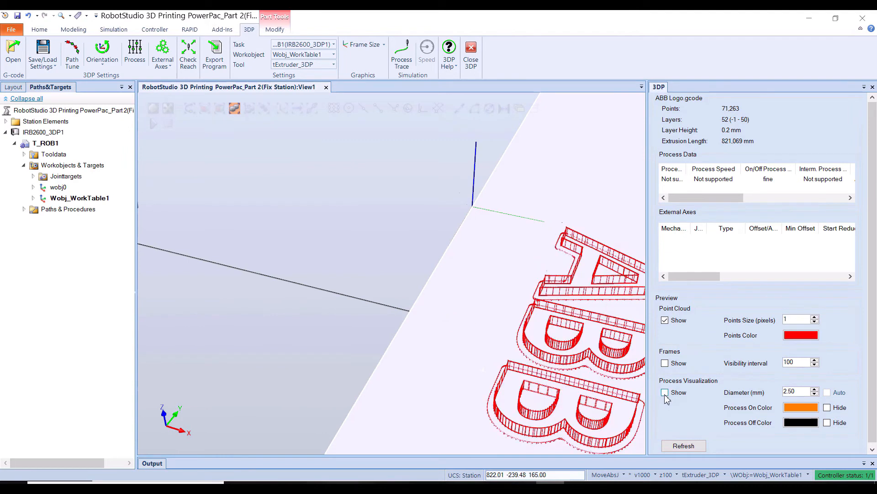
{"action": "scroll", "coordinate": [246, 272], "scroll_direction": "down", "scroll_amount": 3}
{"action": "scroll", "coordinate": [247, 273], "scroll_direction": "down", "scroll_amount": 5}
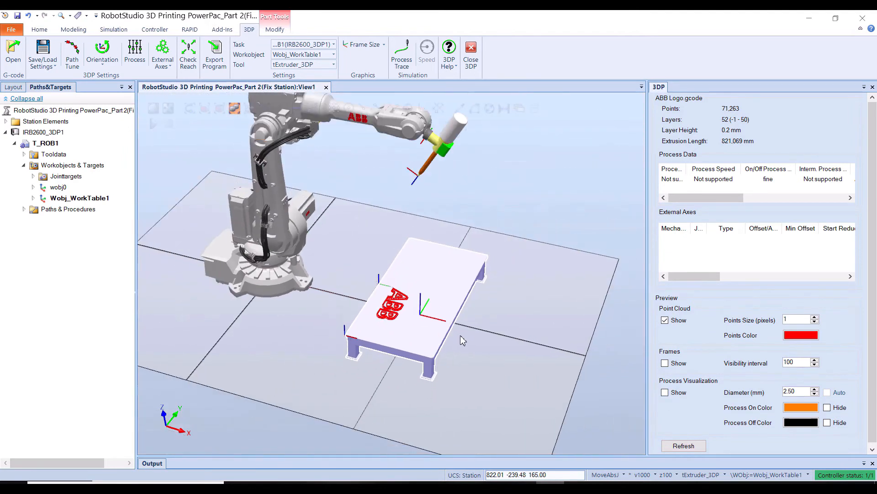
{"action": "left_click", "coordinate": [484, 194]}
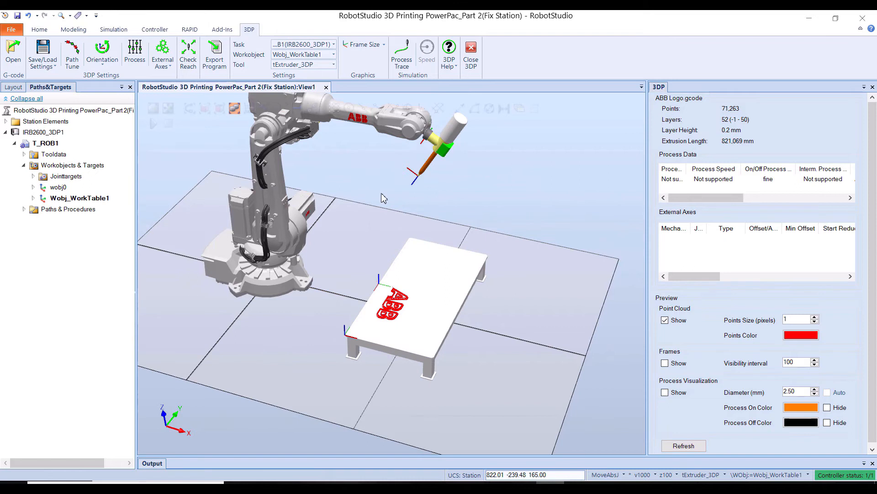
{"action": "scroll", "coordinate": [383, 198], "scroll_direction": "up", "scroll_amount": 1}
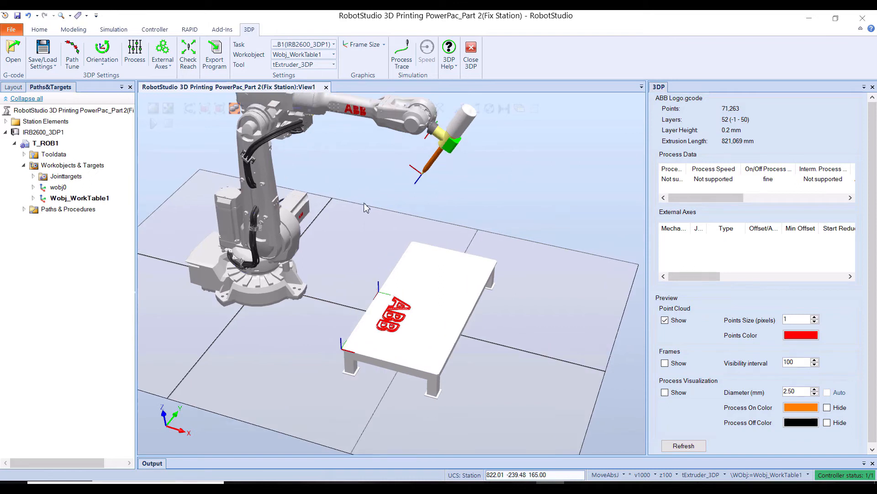
- Tune the path by activating the removal of via points with a minimum distance of 1.00 mm
{"action": "left_click", "coordinate": [73, 62]}
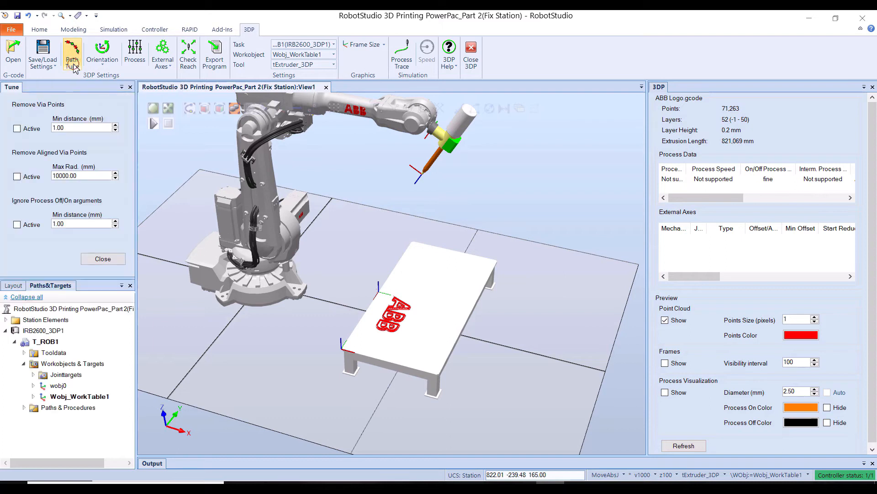
{"action": "left_click", "coordinate": [17, 129]}
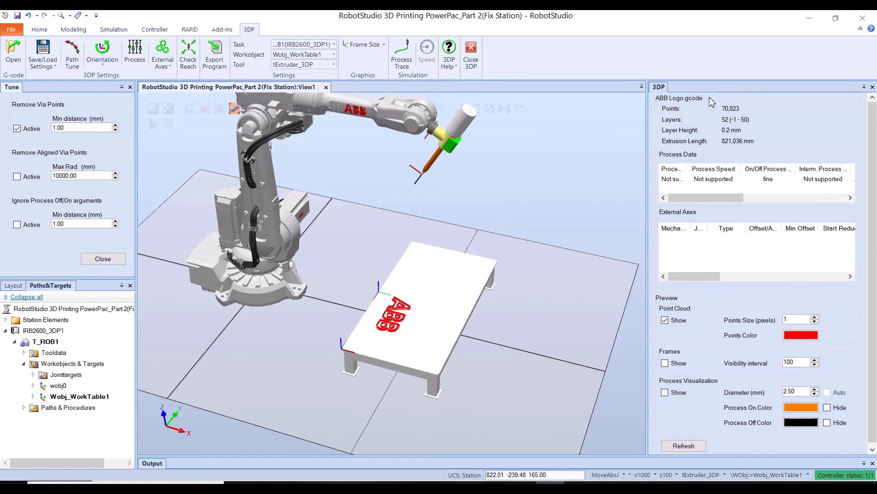
{"action": "left_click", "coordinate": [17, 129]}
{"action": "left_click", "coordinate": [17, 130]}
{"action": "left_click", "coordinate": [103, 258]}
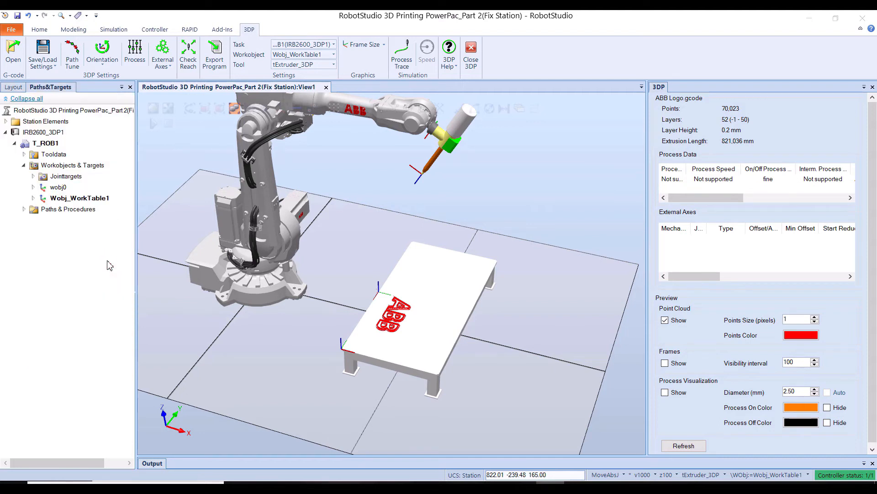
- Apply a constant target orientation with the Z rotation set to 90 degrees, checking the tool preview at the work table
{"action": "left_click", "coordinate": [102, 62]}
{"action": "left_click", "coordinate": [128, 89]}
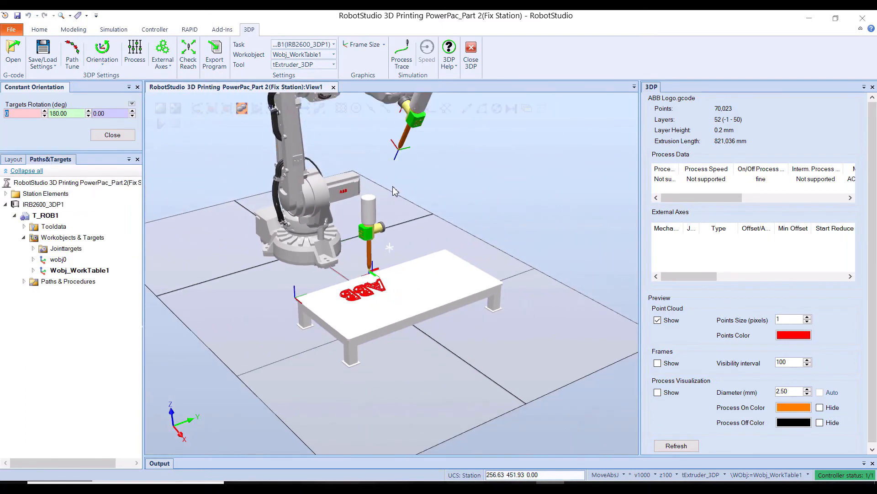
{"action": "left_click_drag", "start_coordinate": [425, 218], "coordinate": [339, 249], "text": "ctrl+shift"}
{"action": "scroll", "coordinate": [511, 331], "scroll_direction": "up", "scroll_amount": 1}
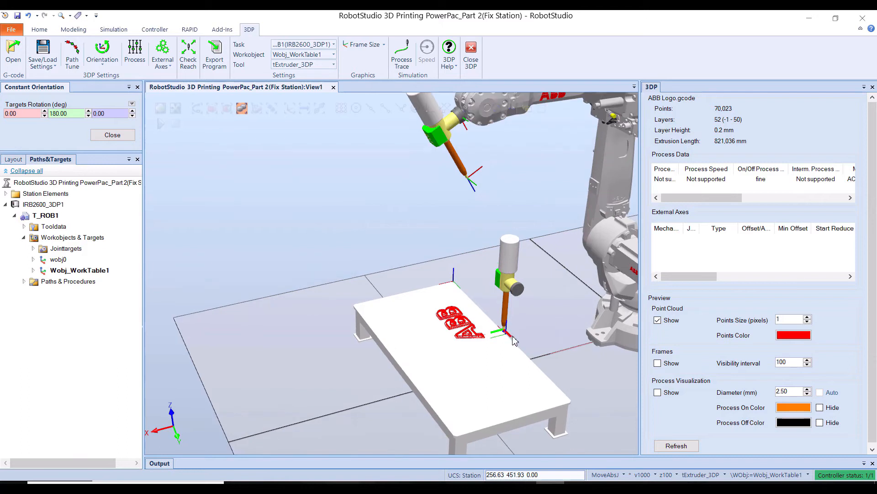
{"action": "scroll", "coordinate": [514, 340], "scroll_direction": "up", "scroll_amount": 1}
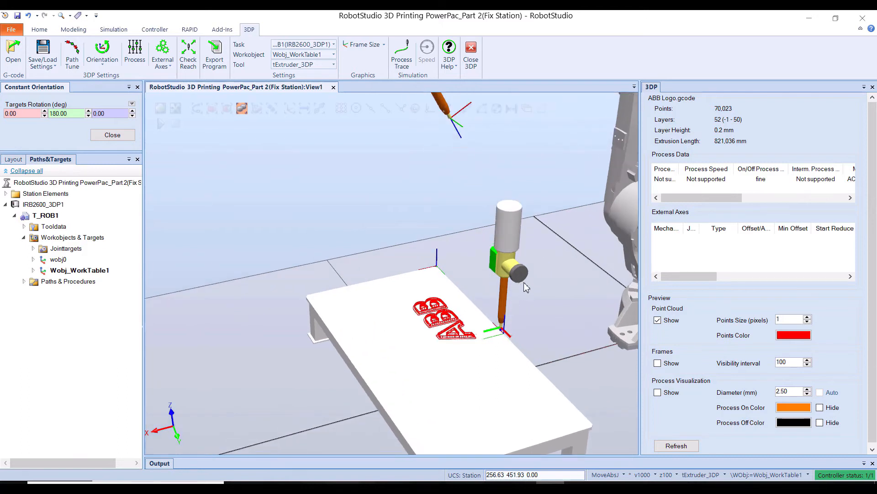
{"action": "scroll", "coordinate": [525, 287], "scroll_direction": "down", "scroll_amount": 3}
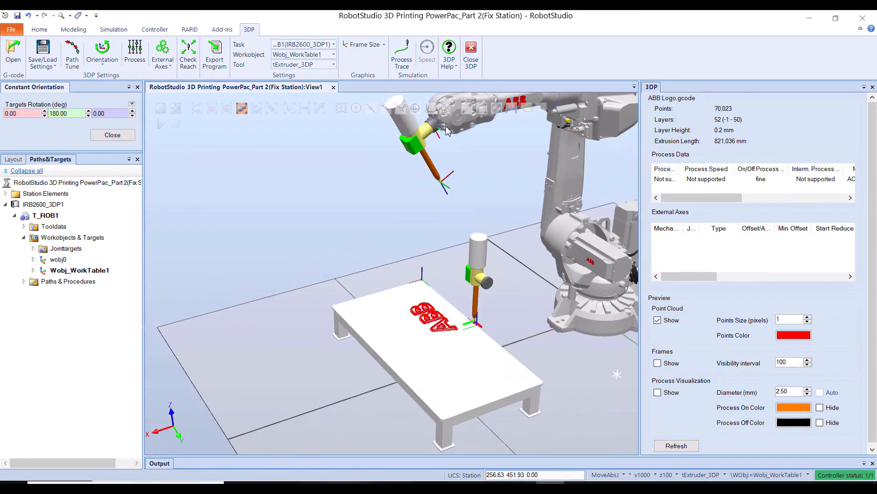
{"action": "double_click", "coordinate": [115, 112]}
{"action": "type", "text": "90"}
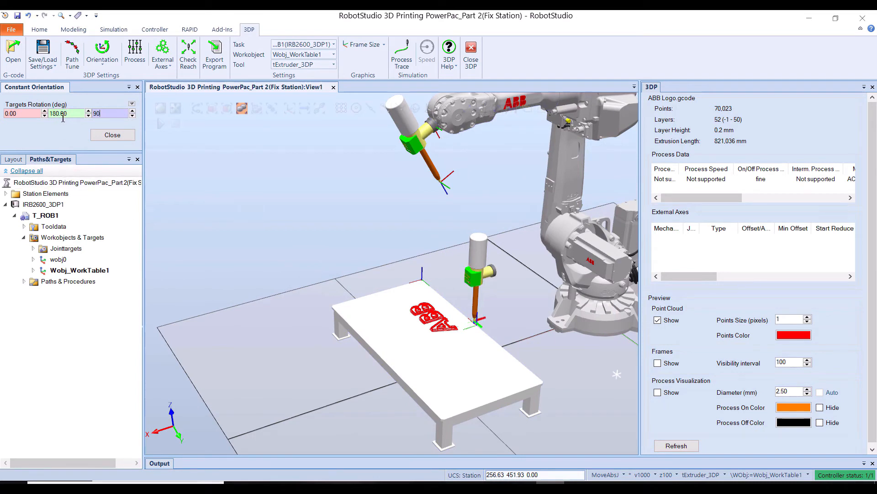
{"action": "left_click", "coordinate": [113, 135]}
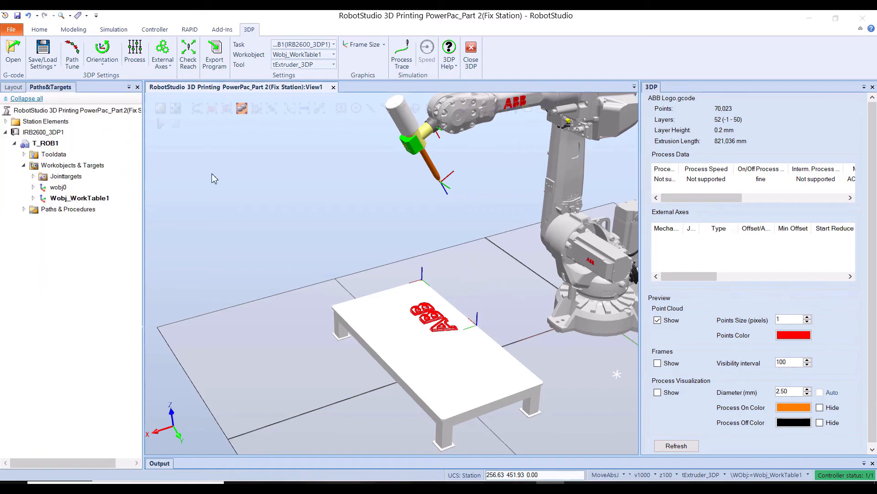
- Review the constant orientation's target rotation and tool preview once more
{"action": "left_click", "coordinate": [103, 54]}
{"action": "left_click", "coordinate": [124, 78]}
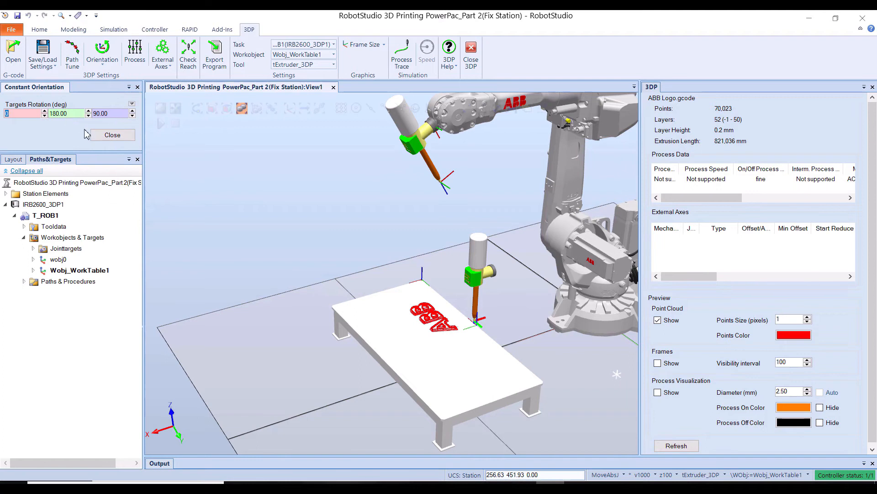
{"action": "left_click", "coordinate": [111, 136]}
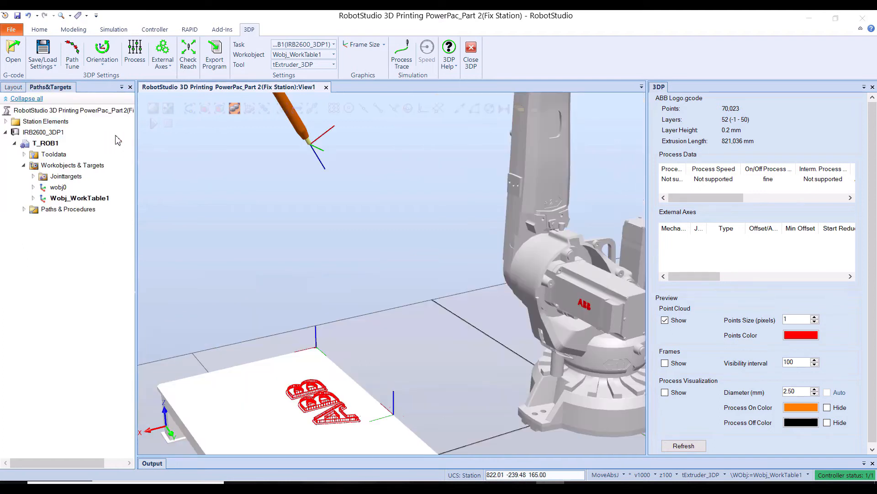
- Set the process instruction to Dispense lean (Template: Print) and the process motion mode to ACCURACY_MODE
{"action": "left_click", "coordinate": [135, 64]}
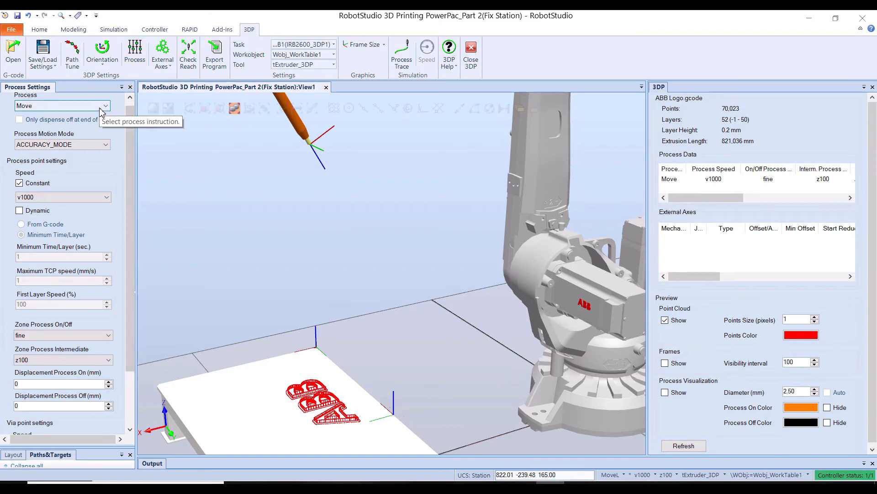
{"action": "left_click", "coordinate": [100, 107]}
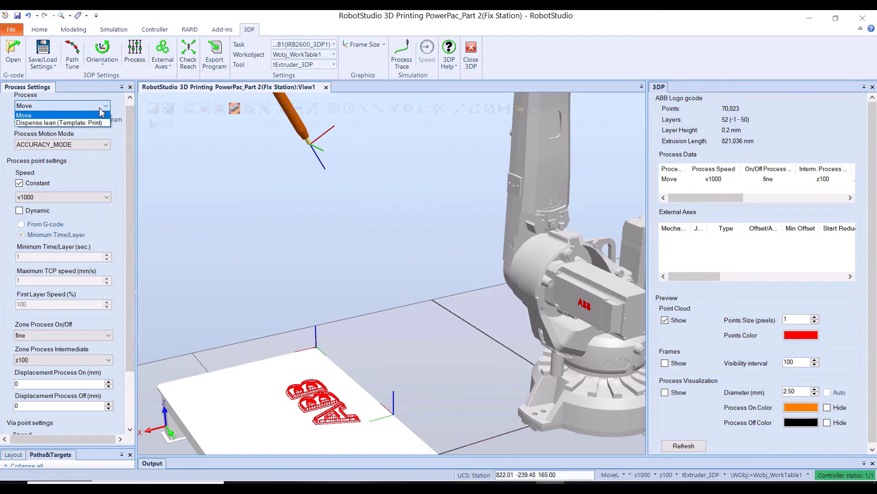
{"action": "left_click", "coordinate": [71, 124]}
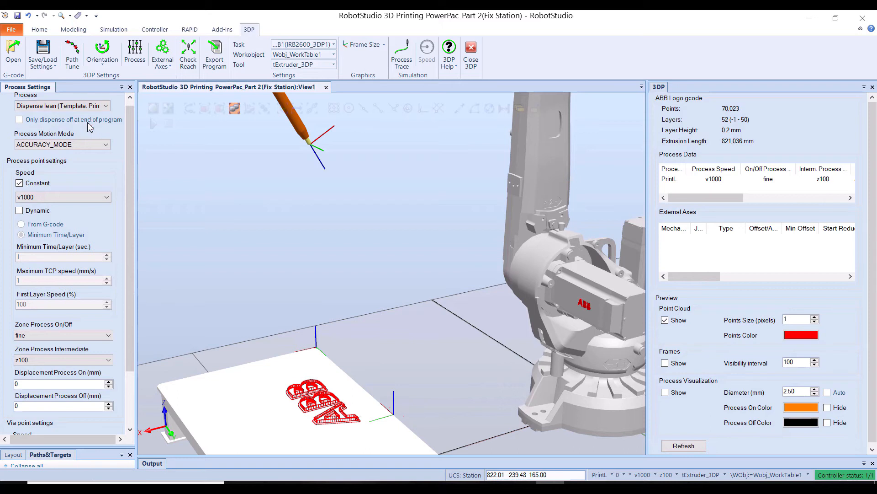
{"action": "left_click", "coordinate": [94, 146]}
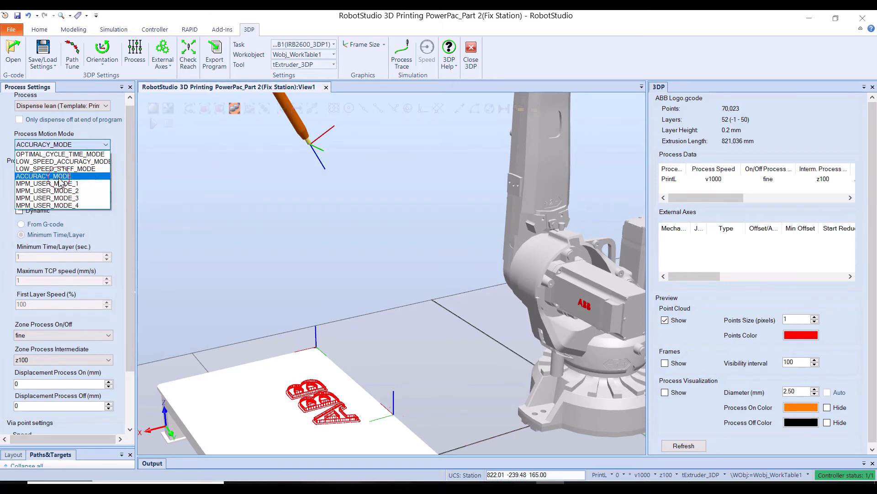
{"action": "left_click", "coordinate": [59, 177]}
- Set the constant process speed to v150 and the intermediate process zone to z5
{"action": "left_click", "coordinate": [105, 197]}
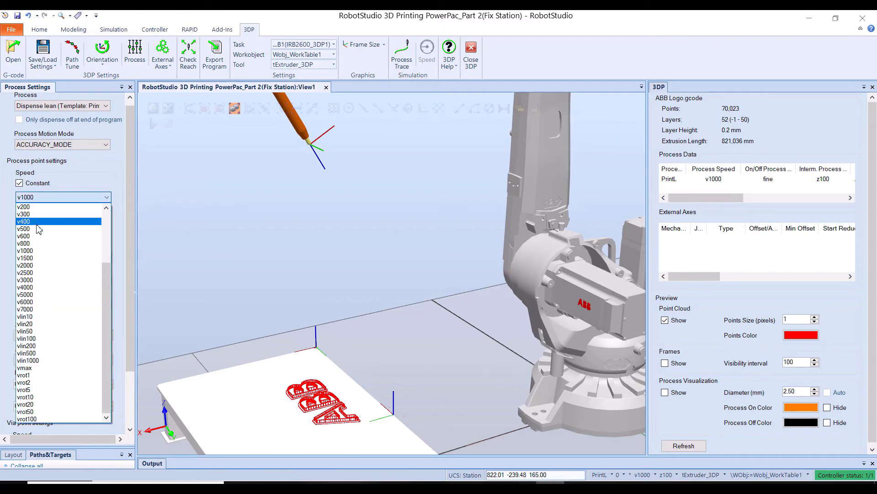
{"action": "scroll", "coordinate": [30, 256], "scroll_direction": "up", "scroll_amount": 3}
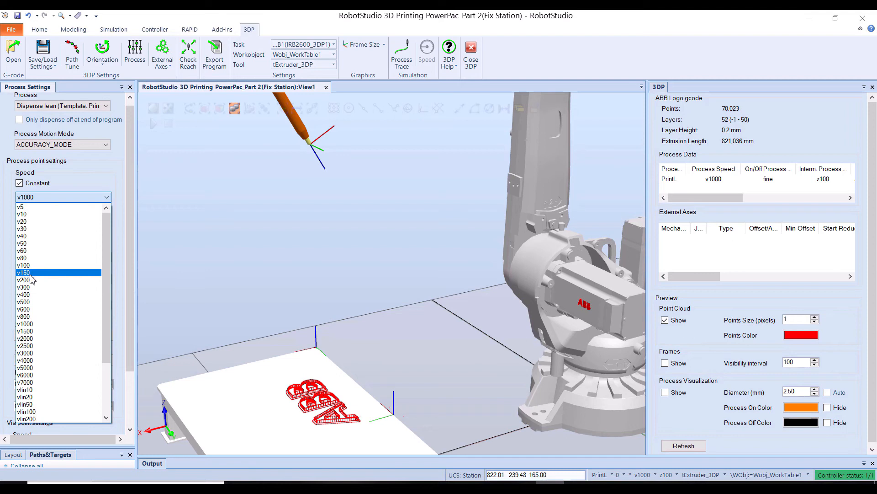
{"action": "left_click", "coordinate": [30, 274]}
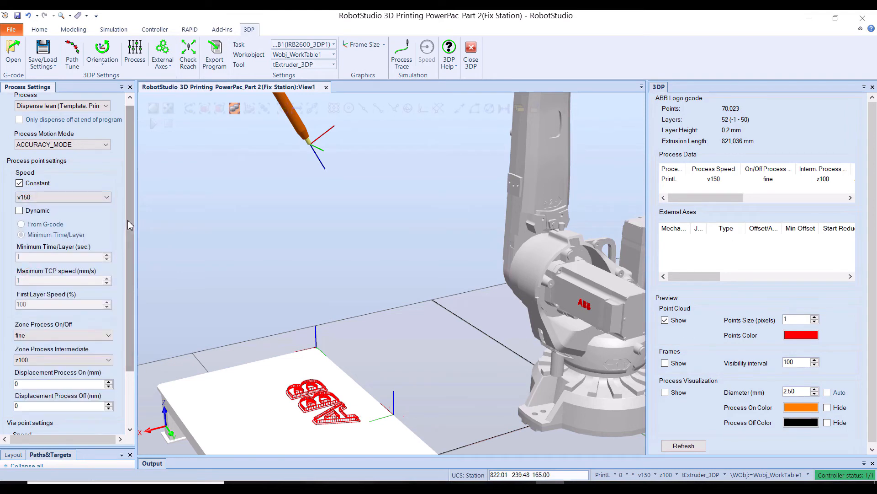
{"action": "left_click_drag", "start_coordinate": [127, 218], "coordinate": [130, 281]}
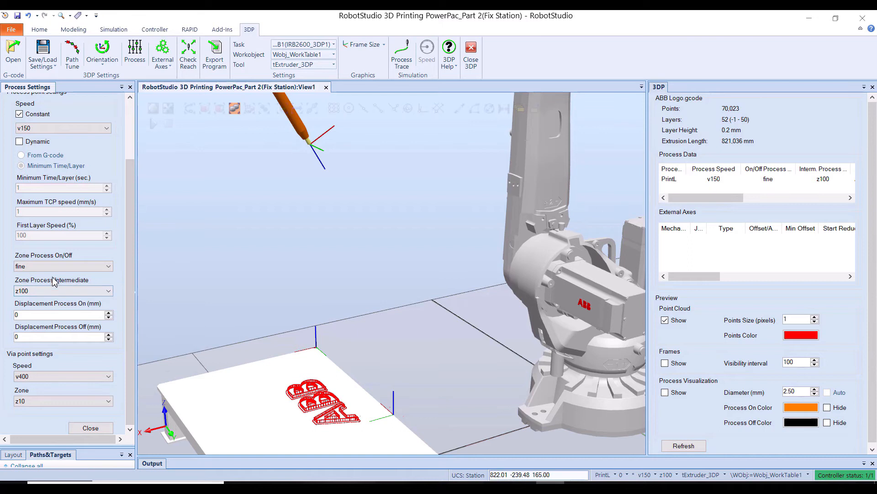
{"action": "left_click", "coordinate": [60, 291]}
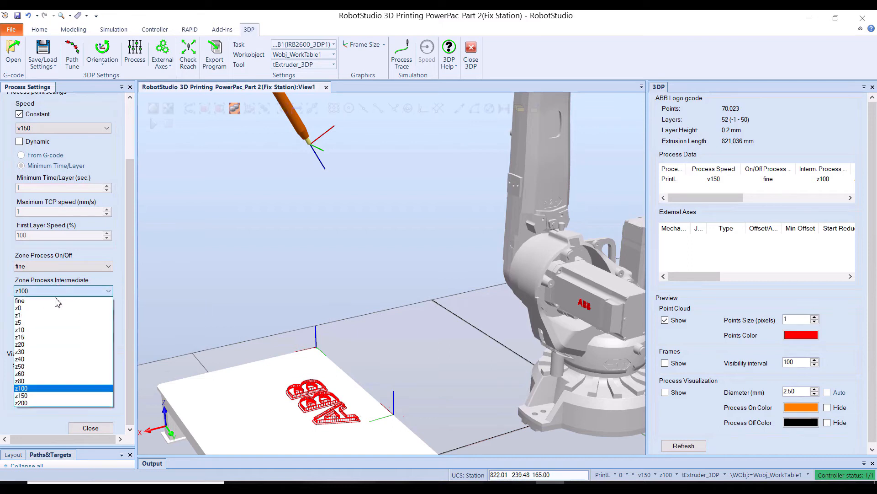
{"action": "left_click", "coordinate": [39, 322]}
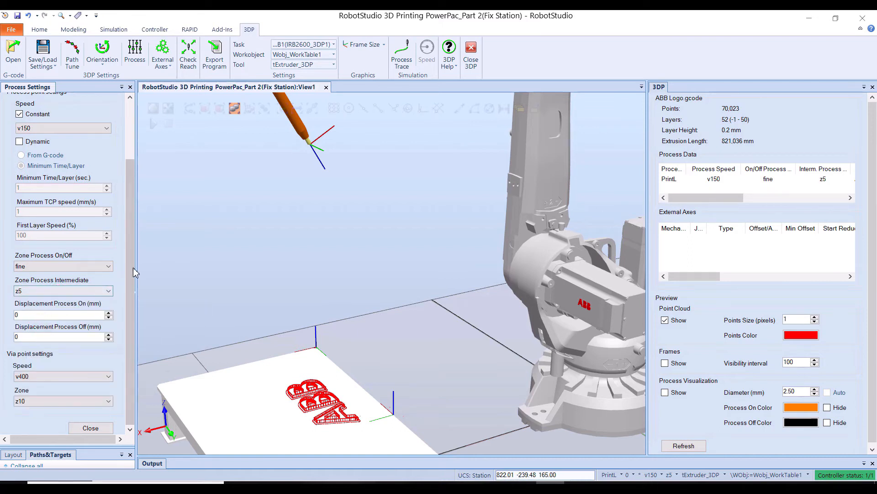
{"action": "left_click_drag", "start_coordinate": [132, 295], "coordinate": [132, 295]}
- Set the via point speed to v300 and close the process settings, checking the process data summary
{"action": "left_click", "coordinate": [73, 377]}
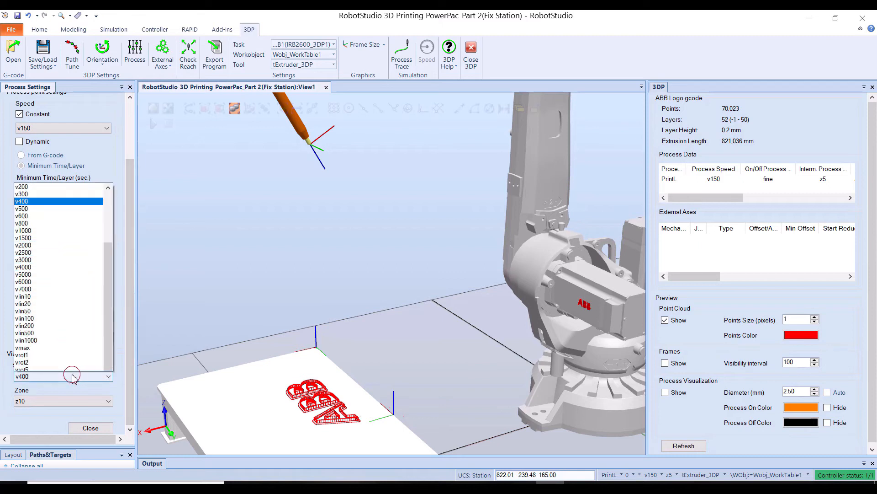
{"action": "left_click_drag", "start_coordinate": [110, 225], "coordinate": [108, 194]}
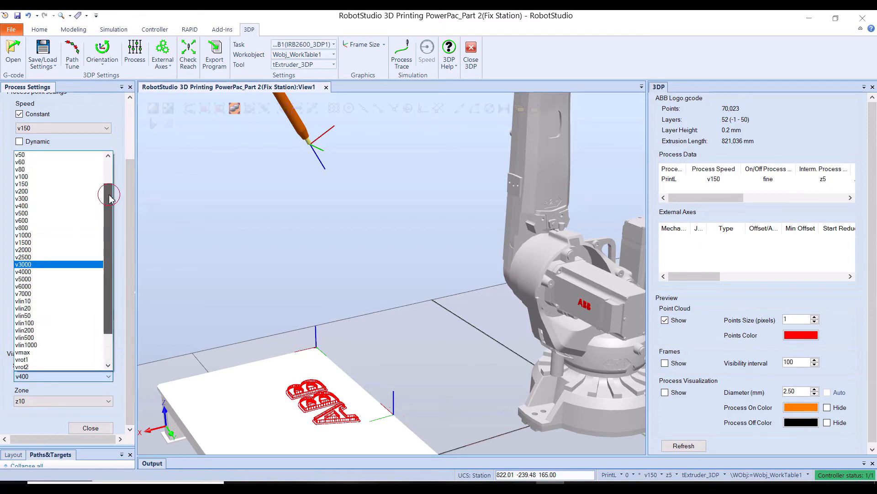
{"action": "left_click", "coordinate": [50, 199]}
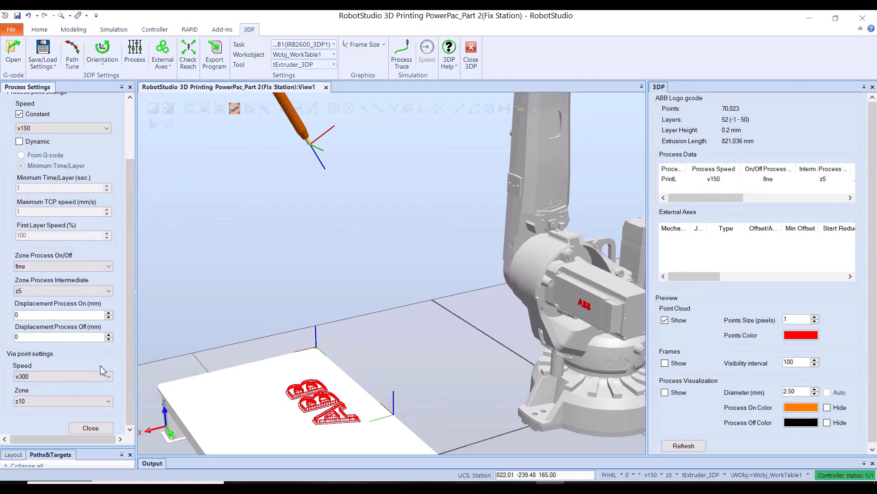
{"action": "left_click", "coordinate": [91, 428]}
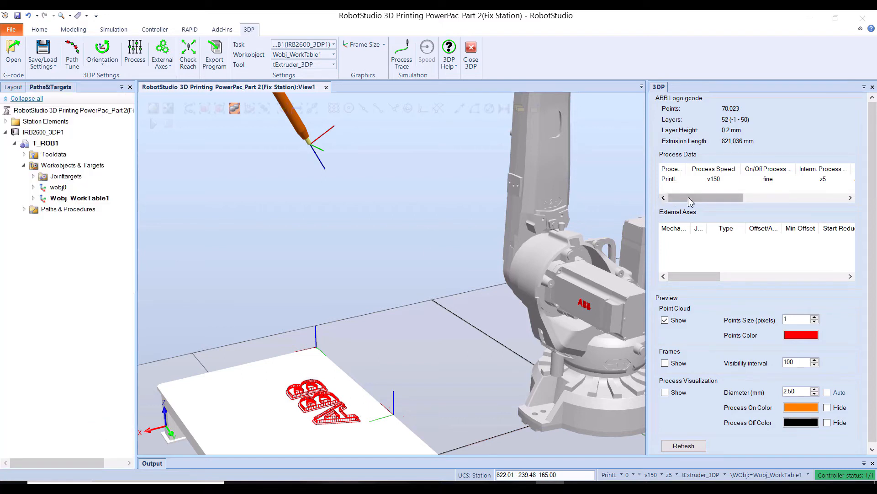
{"action": "mouse_move", "coordinate": [690, 202]}
{"action": "left_mouse_down"}
{"action": "mouse_move", "coordinate": [811, 215]}
{"action": "mouse_move", "coordinate": [678, 206]}
{"action": "left_mouse_up"}
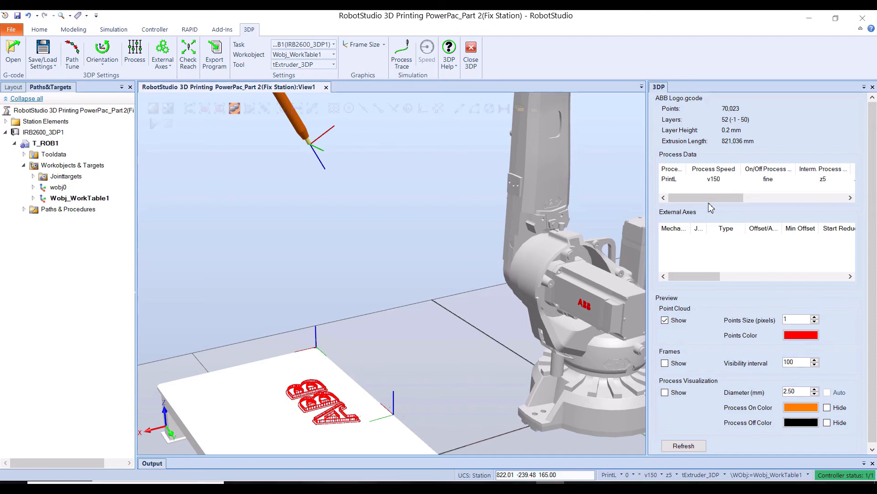
- Save the 3DP settings as ABB Logo.3dpxml in the gCode folder, replacing the existing file
{"action": "left_click", "coordinate": [47, 62]}
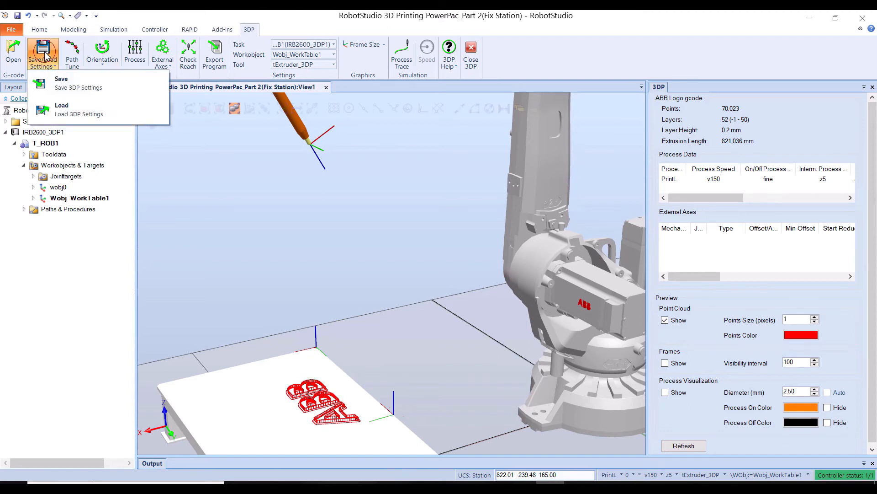
{"action": "left_click", "coordinate": [66, 87]}
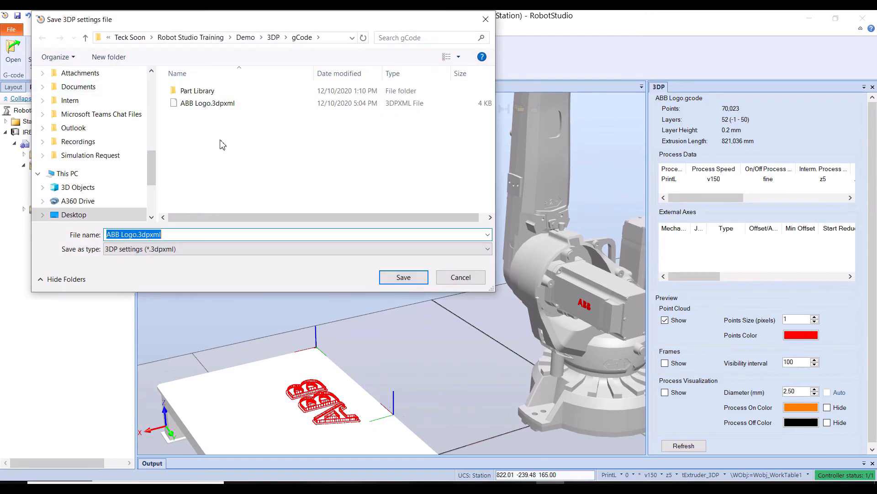
{"action": "left_click", "coordinate": [404, 276]}
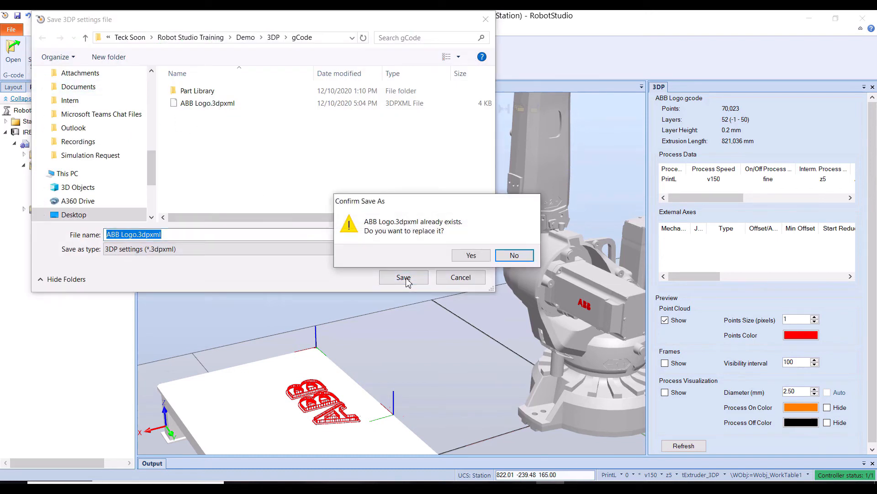
{"action": "left_click", "coordinate": [471, 256]}
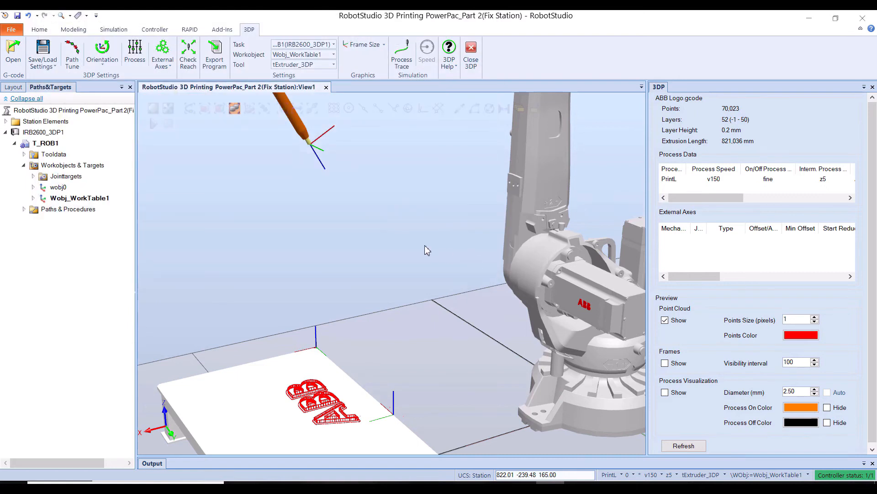
{"action": "left_click", "coordinate": [423, 242]}
- Export the print program as RAPID modules to a new ABBLogo folder in HOME's 3DP_EXPORT, loading T_ROB1_3DP automatically to the VC
{"action": "left_click", "coordinate": [218, 68]}
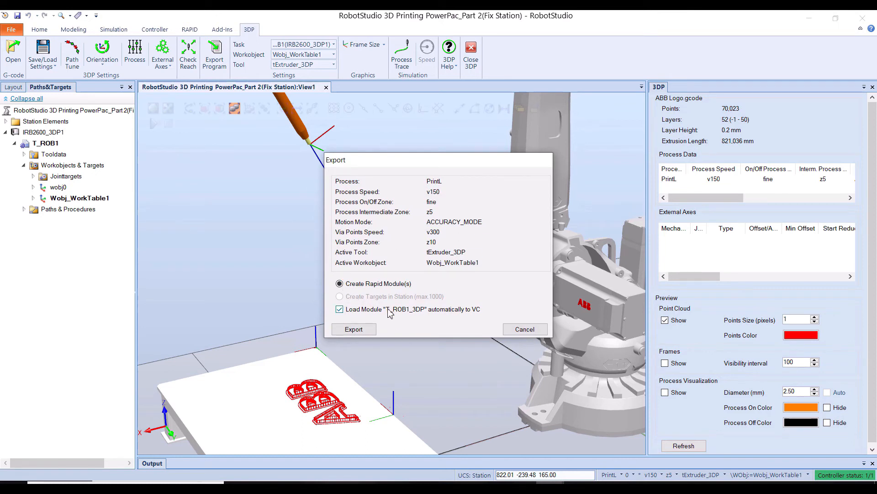
{"action": "left_click", "coordinate": [356, 333]}
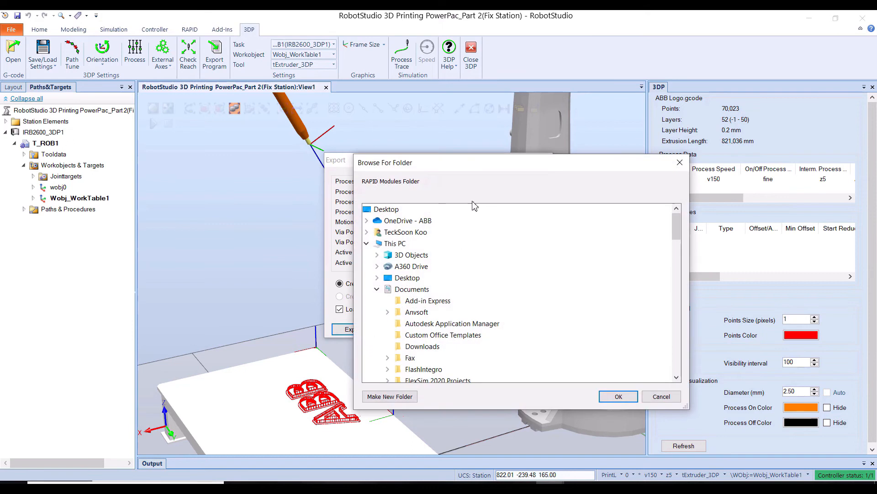
{"action": "left_click_drag", "start_coordinate": [462, 167], "coordinate": [396, 113]}
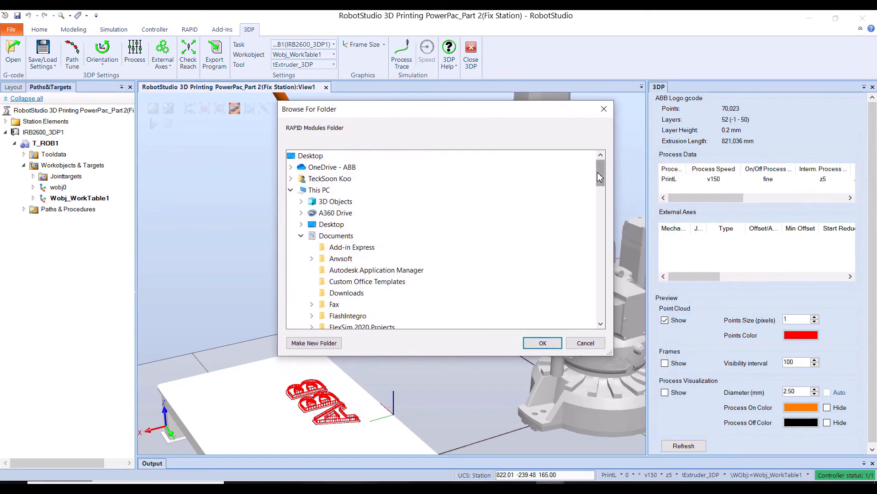
{"action": "left_click_drag", "start_coordinate": [601, 172], "coordinate": [609, 255]}
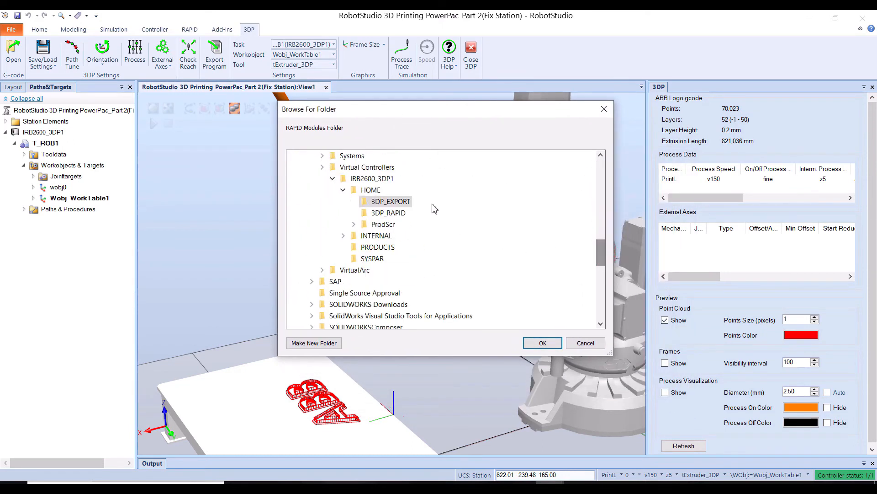
{"action": "left_click", "coordinate": [386, 203]}
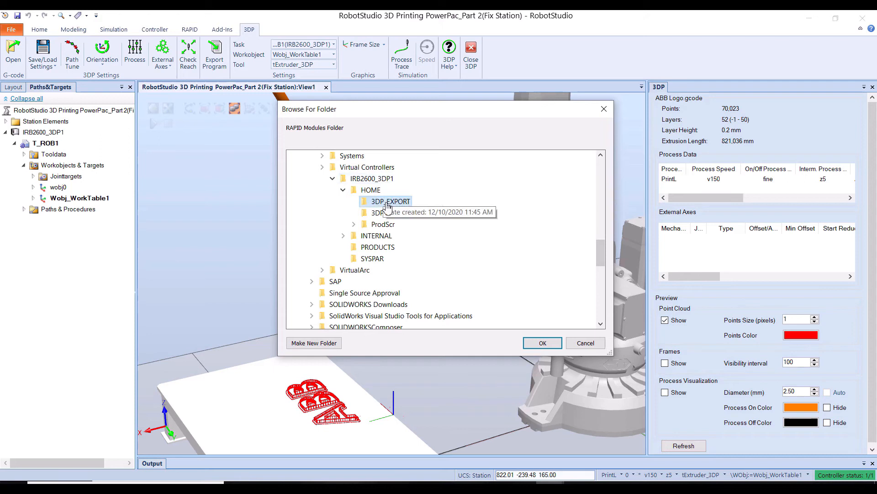
{"action": "left_click", "coordinate": [319, 344]}
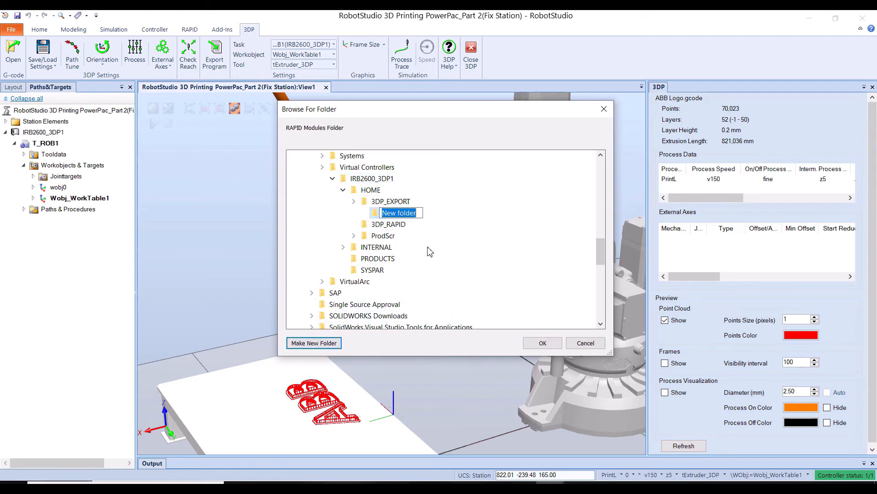
{"action": "type", "text": "aBBLogo"}
{"action": "key", "text": "Return"}
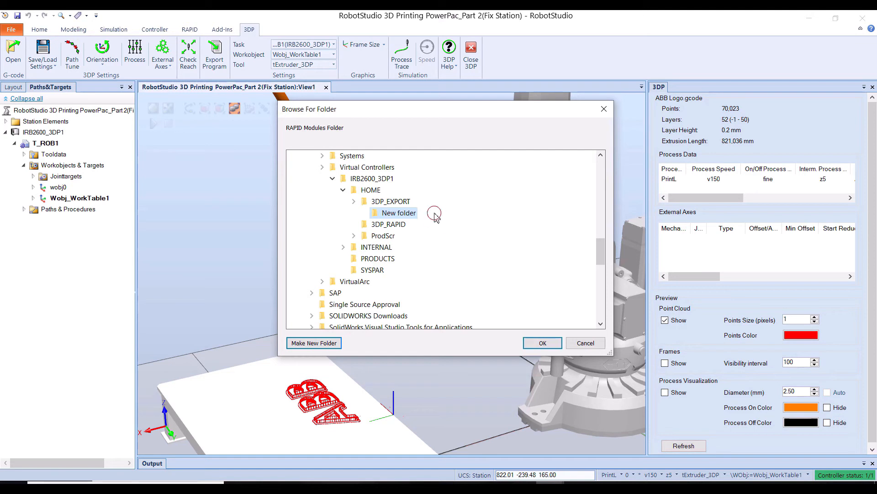
{"action": "left_click", "coordinate": [540, 343]}
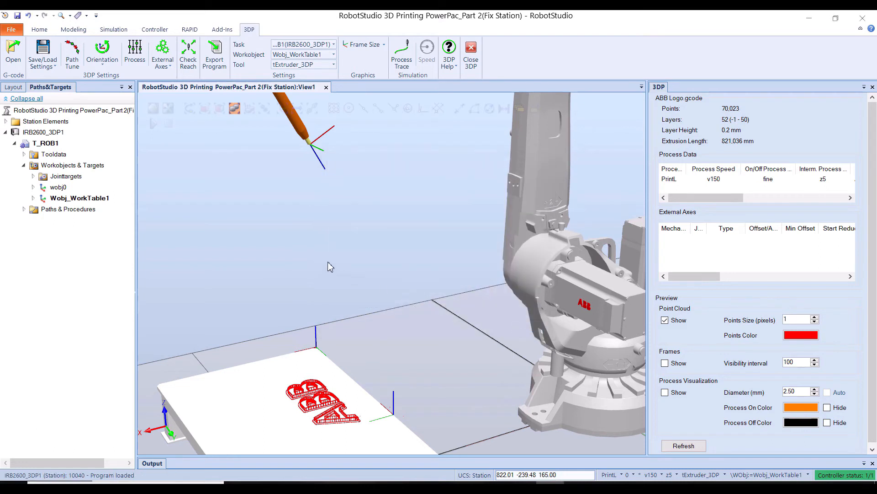
- Examine the exported module files in the controller's ABBLogo folder, widening the file tree
{"action": "scroll", "coordinate": [328, 263], "scroll_direction": "down", "scroll_amount": 4}
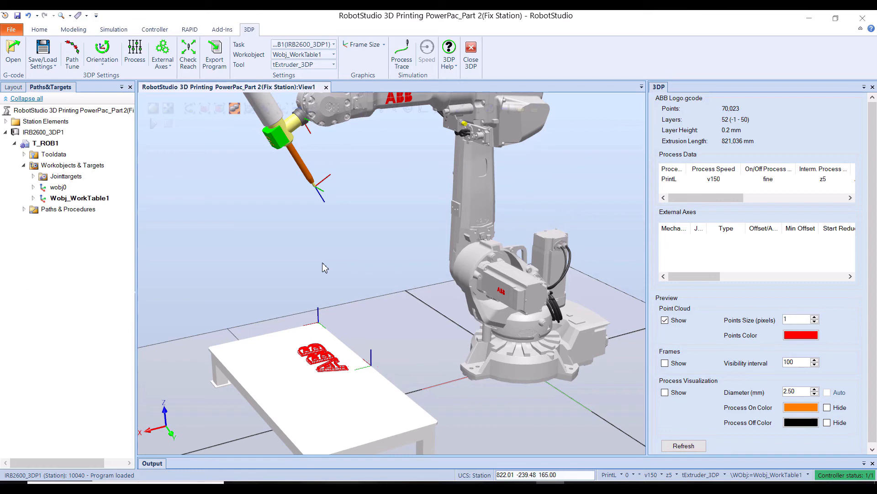
{"action": "left_click", "coordinate": [190, 30]}
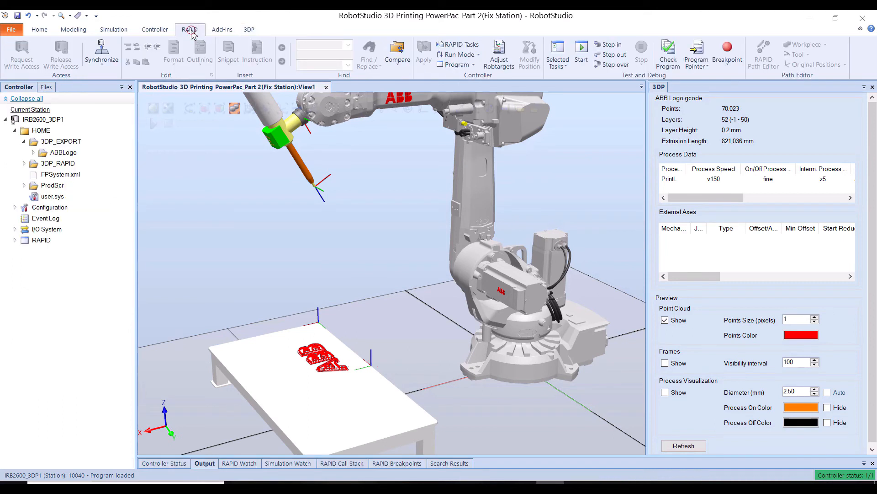
{"action": "left_click", "coordinate": [34, 153]}
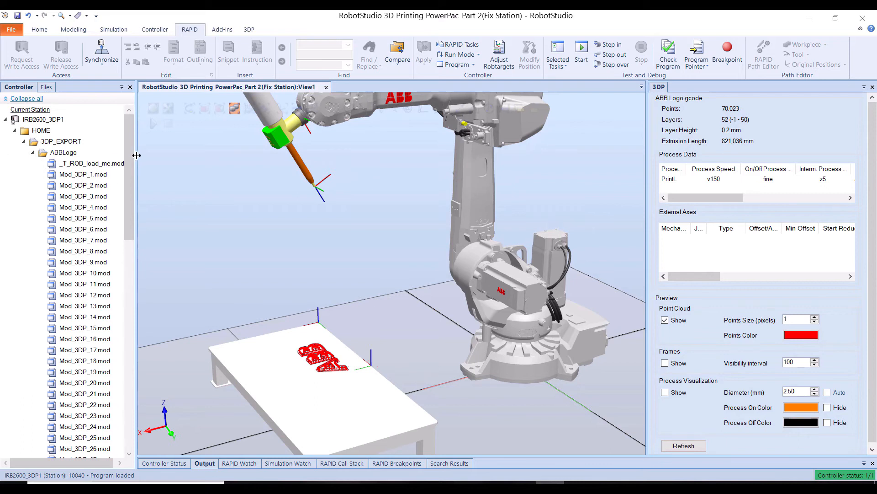
{"action": "left_click_drag", "start_coordinate": [136, 155], "coordinate": [147, 374]}
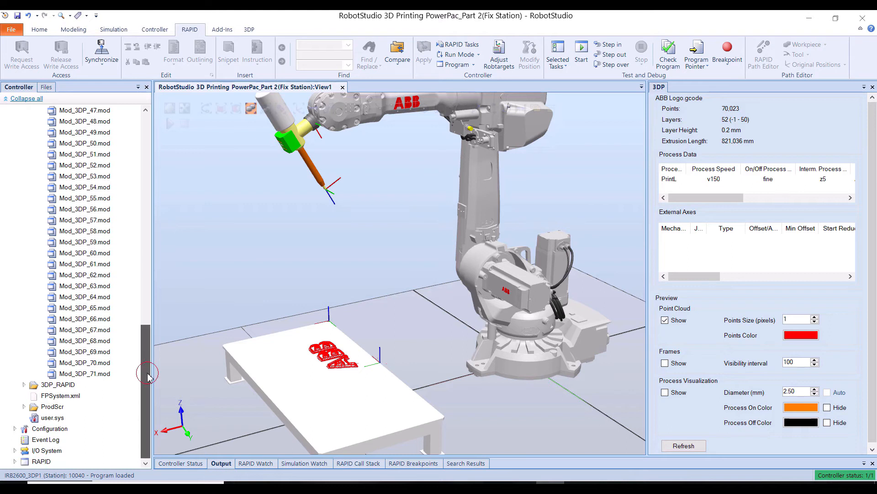
- Expand the controller's RAPID task T_ROB1 and select the program module T_ROB1_3DP
{"action": "left_click", "coordinate": [15, 461]}
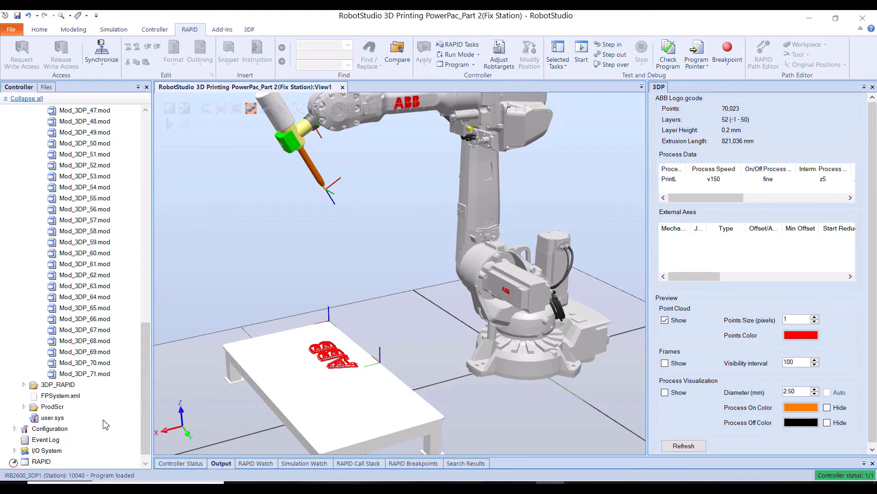
{"action": "left_click_drag", "start_coordinate": [145, 394], "coordinate": [145, 398]}
{"action": "double_click", "coordinate": [42, 460]}
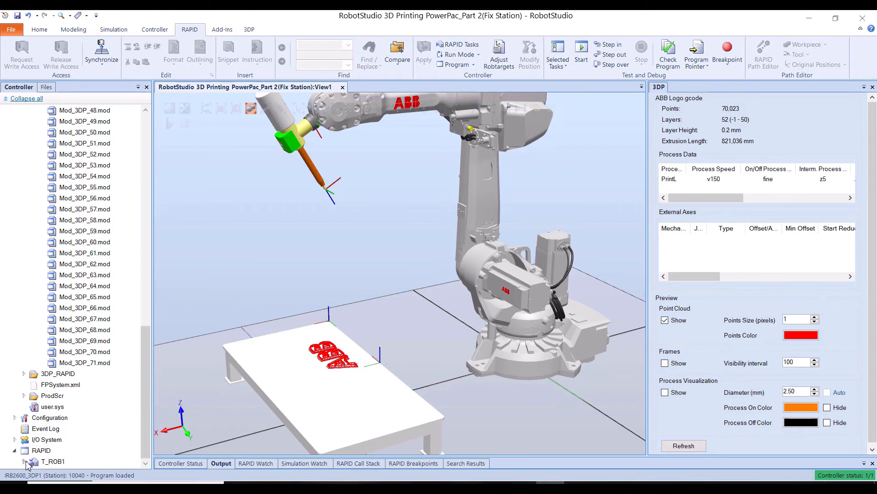
{"action": "left_click_drag", "start_coordinate": [146, 394], "coordinate": [146, 419]}
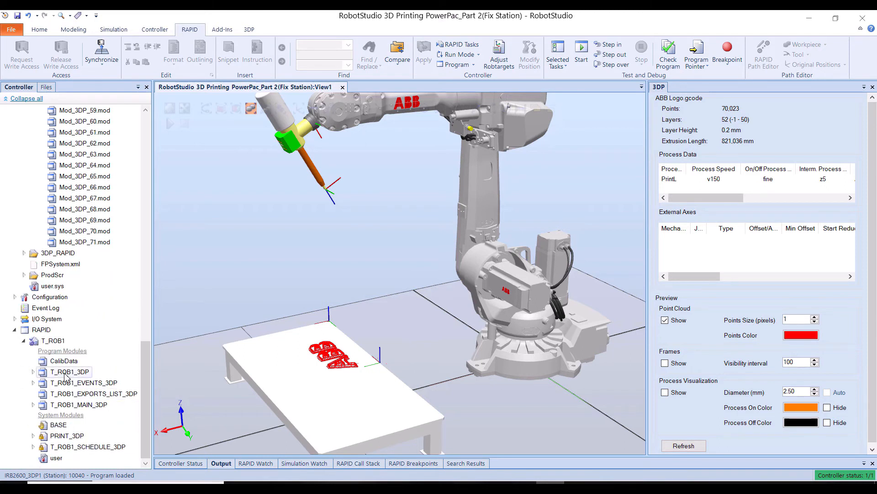
{"action": "left_click", "coordinate": [80, 376]}
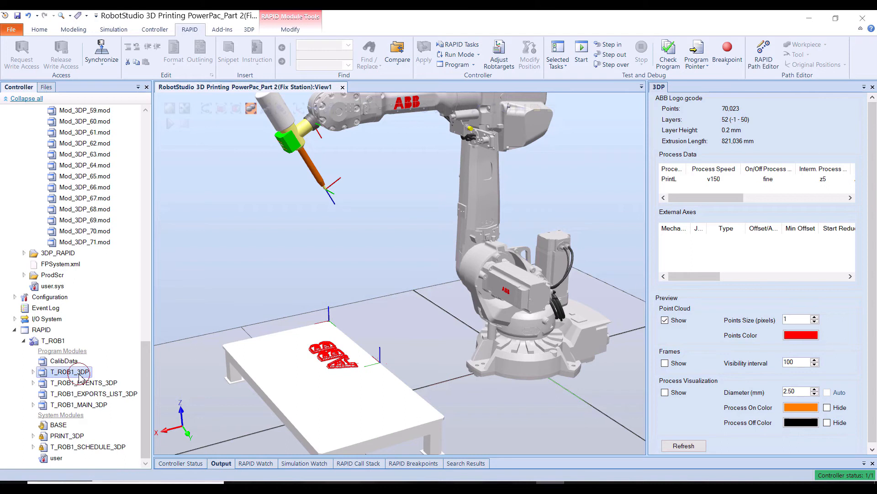
- Open the T_ROB1_3DP program module in the RAPID editor and review its code
{"action": "double_click", "coordinate": [80, 375]}
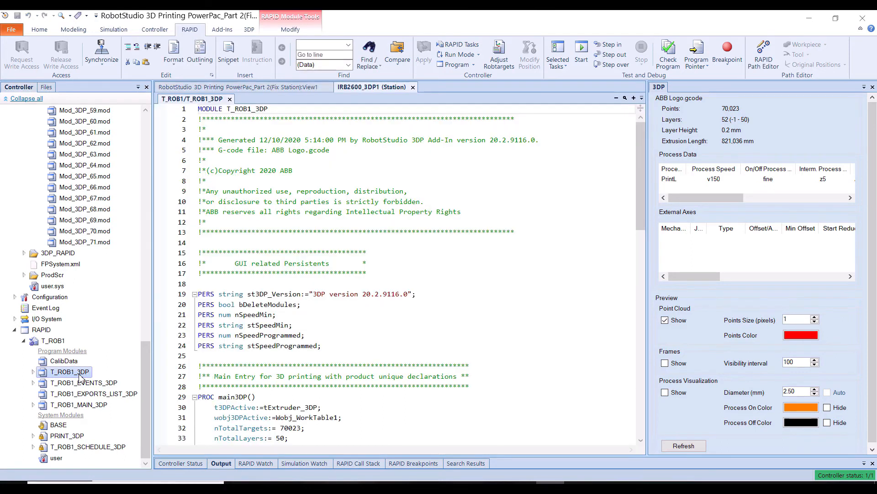
{"action": "left_click_drag", "start_coordinate": [641, 188], "coordinate": [668, 182]}
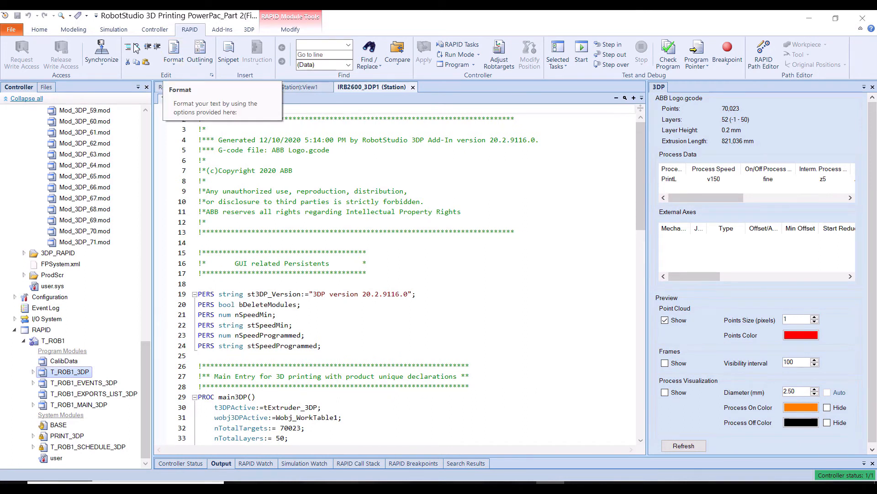
- Synchronize only the station's tool data and work object to RAPID, leaving out all paths and targets
{"action": "left_click", "coordinate": [103, 62]}
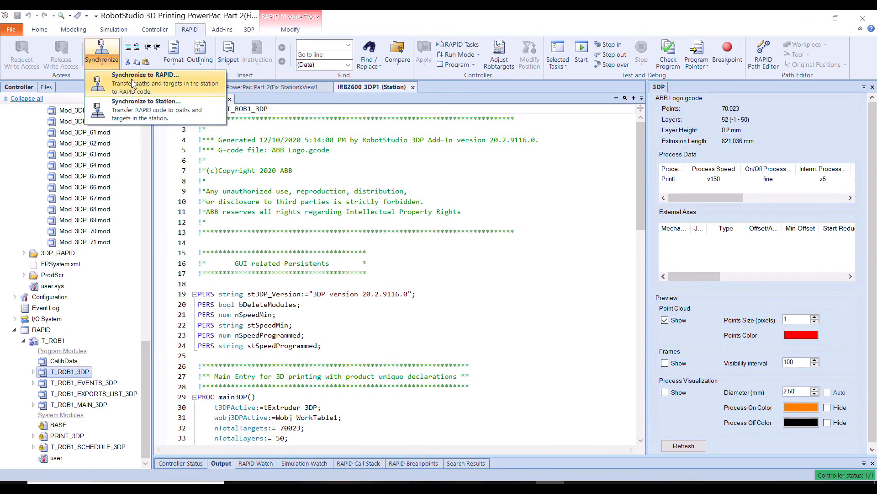
{"action": "left_click", "coordinate": [133, 84]}
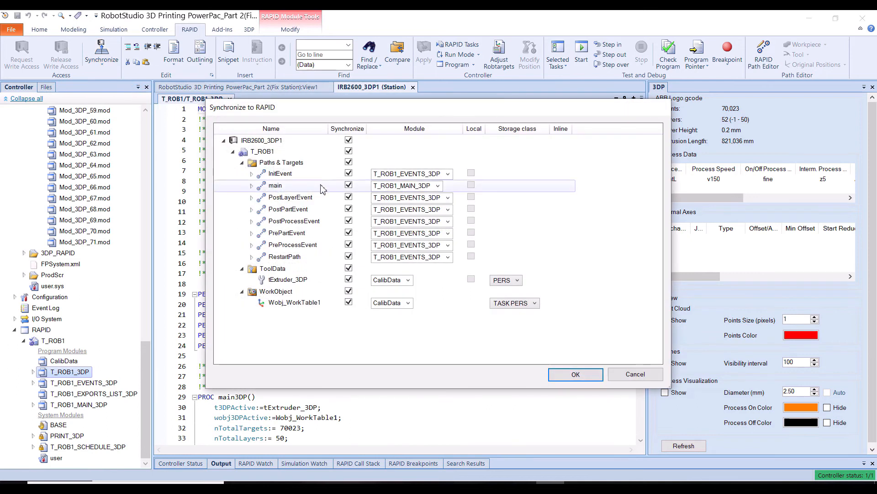
{"action": "left_click", "coordinate": [349, 140]}
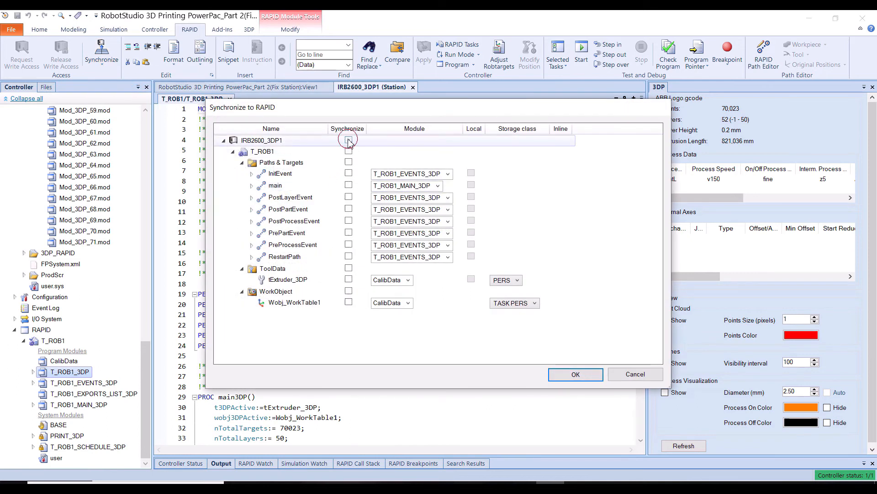
{"action": "left_click", "coordinate": [349, 267]}
{"action": "left_click", "coordinate": [349, 302]}
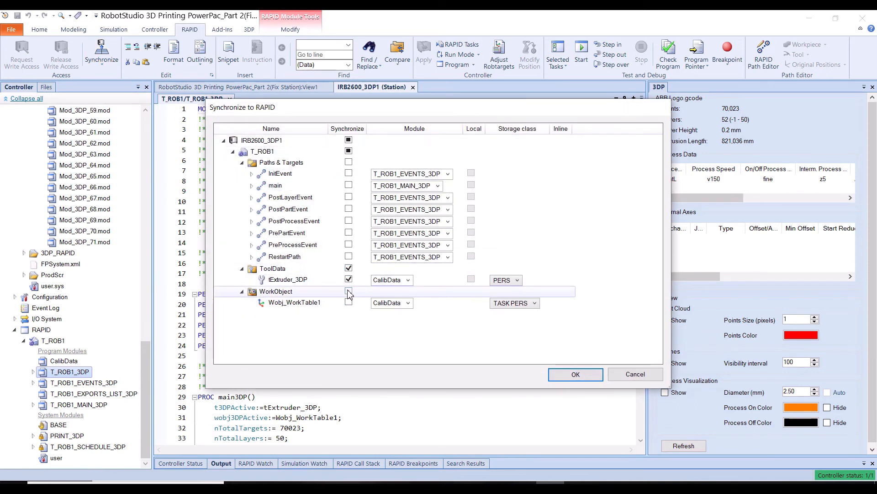
{"action": "left_click", "coordinate": [575, 374]}
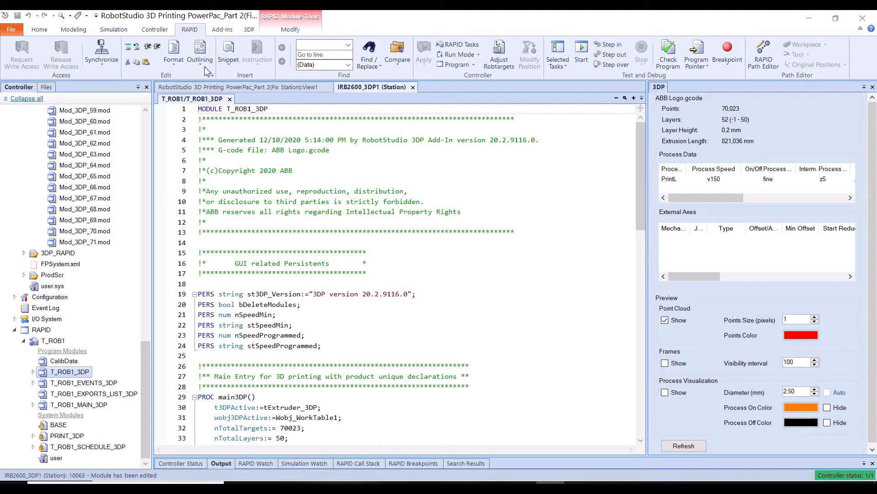
- Bring up the Process Trace settings, hide the point cloud preview and start the print simulation
{"action": "left_click", "coordinate": [250, 30]}
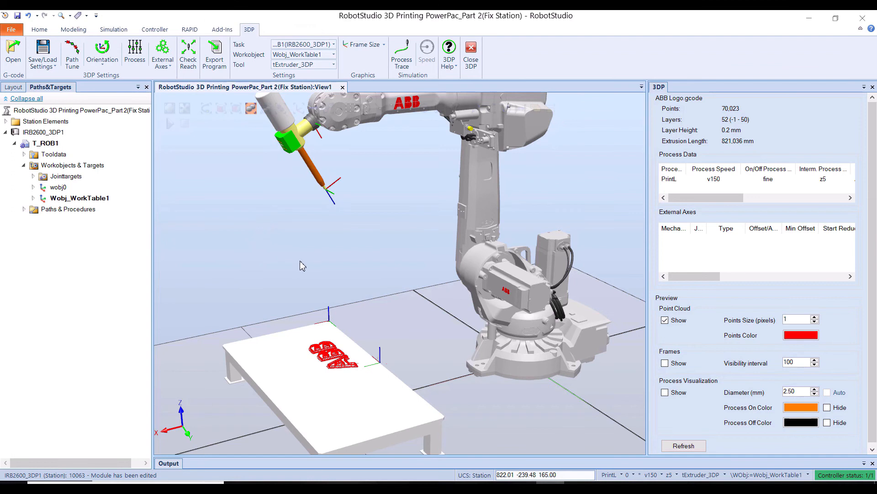
{"action": "scroll", "coordinate": [301, 269], "scroll_direction": "down", "scroll_amount": 3}
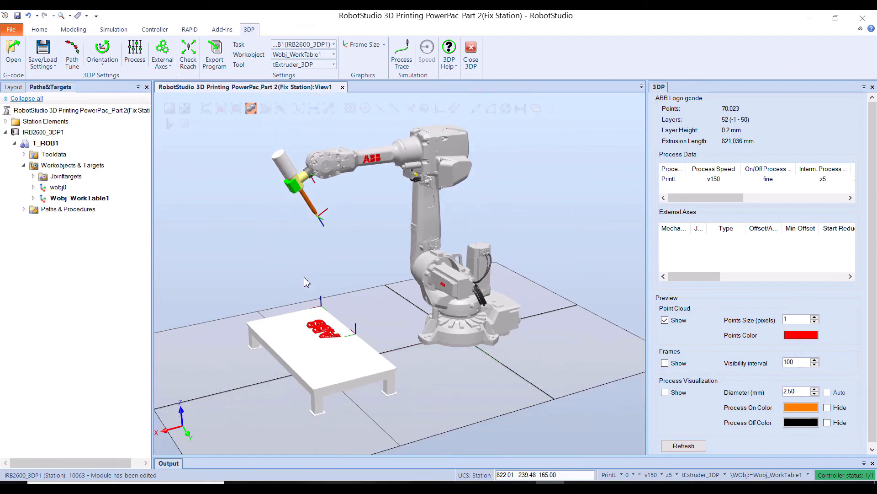
{"action": "left_click", "coordinate": [402, 57]}
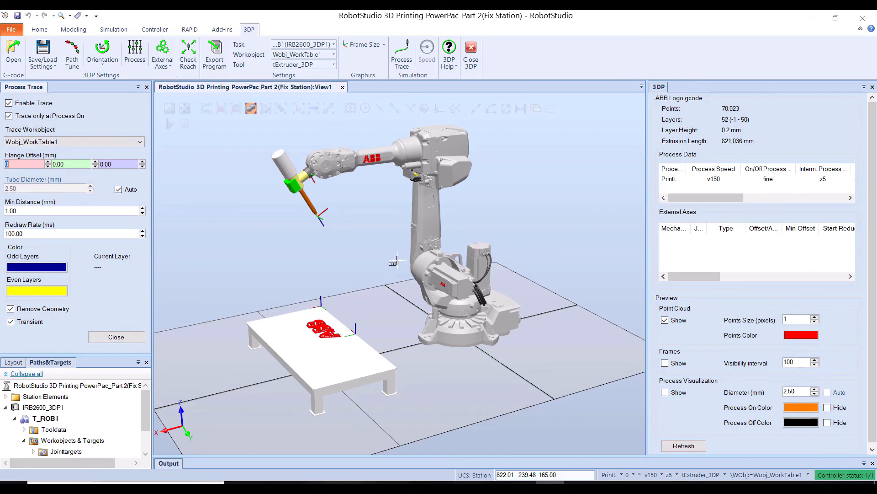
{"action": "left_click", "coordinate": [665, 321]}
{"action": "scroll", "coordinate": [233, 338], "scroll_direction": "up", "scroll_amount": 2}
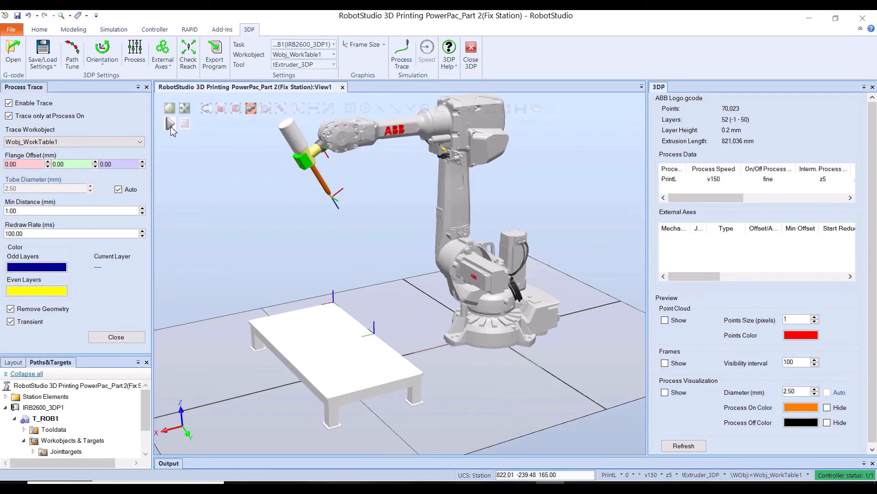
{"action": "left_click", "coordinate": [170, 124]}
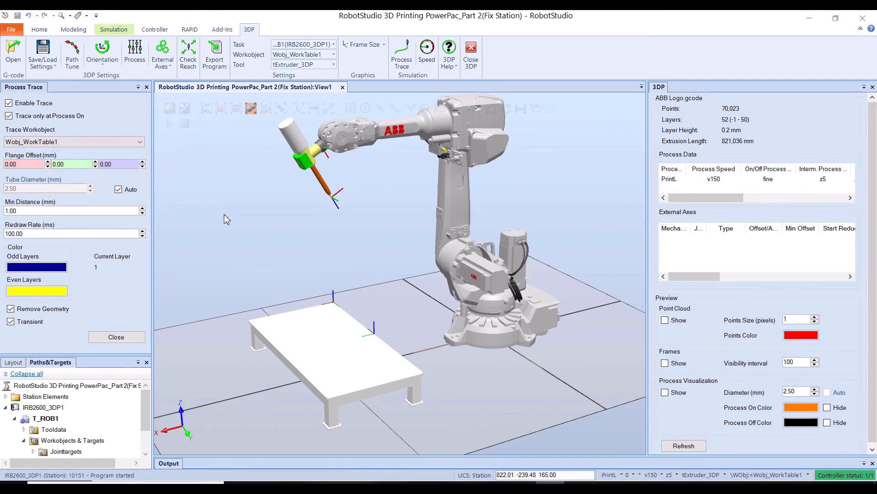
- Examine the controller's ABBLogo folder and its Print3DP subfolder during the simulation, enlarging the file tree
{"action": "left_click", "coordinate": [189, 30]}
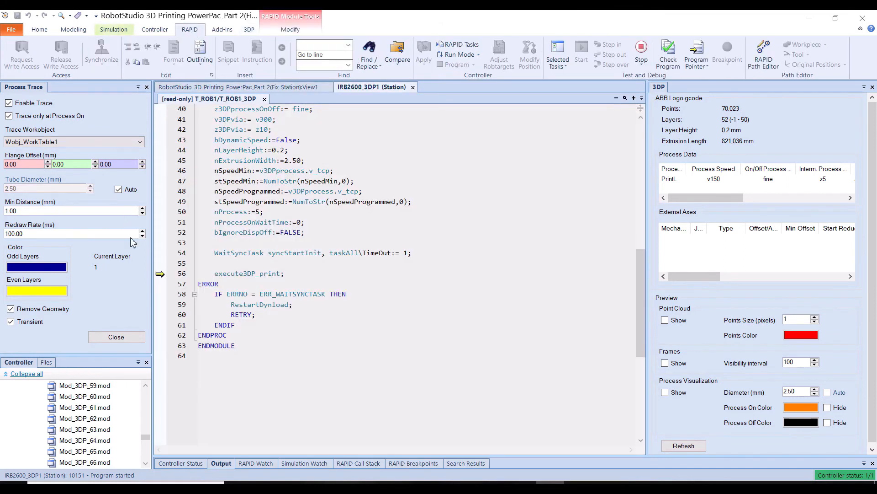
{"action": "left_click_drag", "start_coordinate": [138, 357], "coordinate": [138, 264]}
{"action": "left_click_drag", "start_coordinate": [145, 413], "coordinate": [145, 311]}
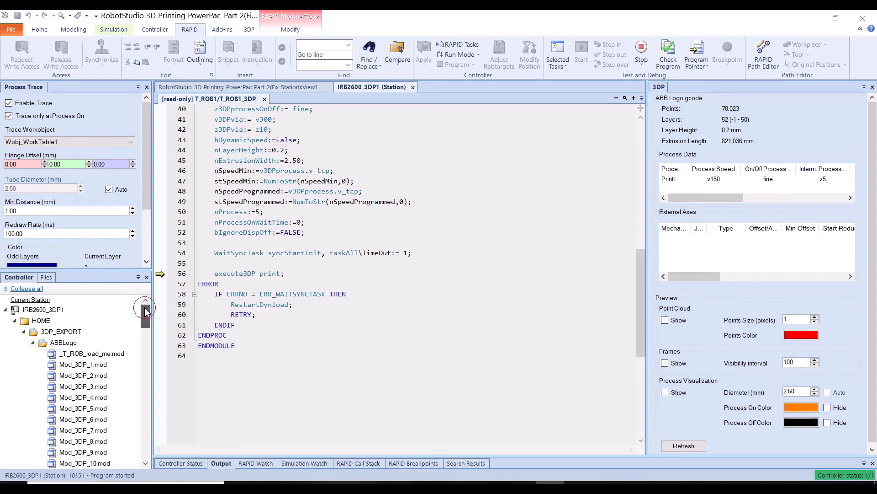
{"action": "left_click", "coordinate": [34, 342]}
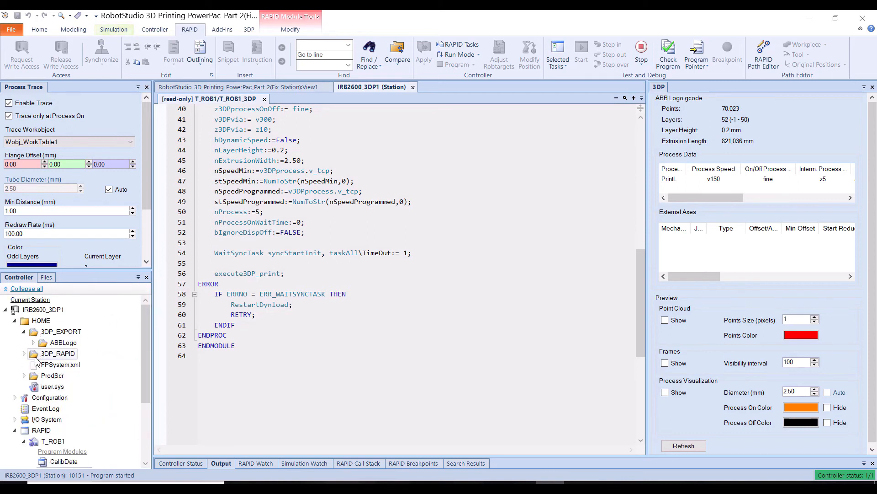
{"action": "left_click", "coordinate": [33, 343]}
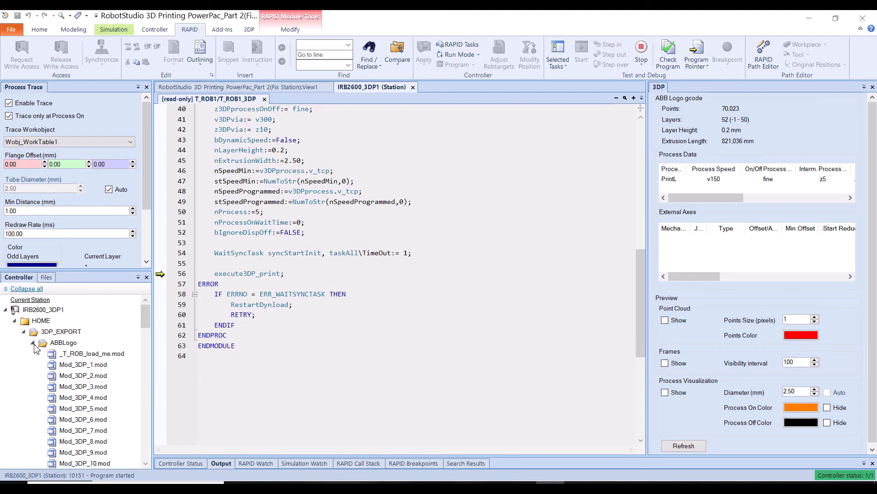
{"action": "left_click_drag", "start_coordinate": [145, 317], "coordinate": [145, 434]}
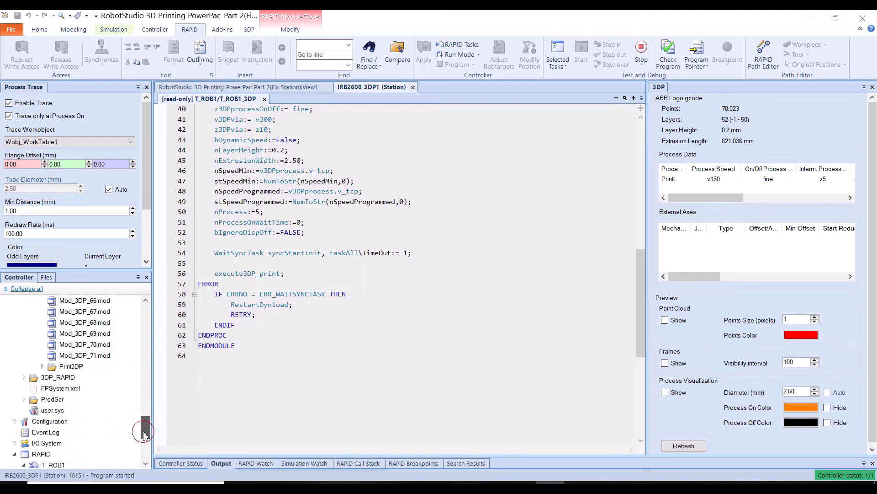
{"action": "left_click", "coordinate": [42, 366]}
{"action": "left_click_drag", "start_coordinate": [145, 415], "coordinate": [146, 433]}
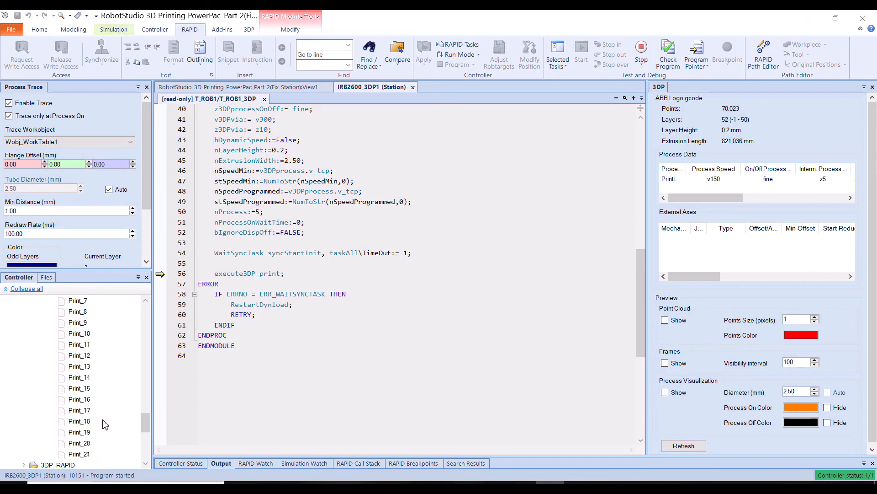
{"action": "left_click_drag", "start_coordinate": [145, 425], "coordinate": [147, 445]}
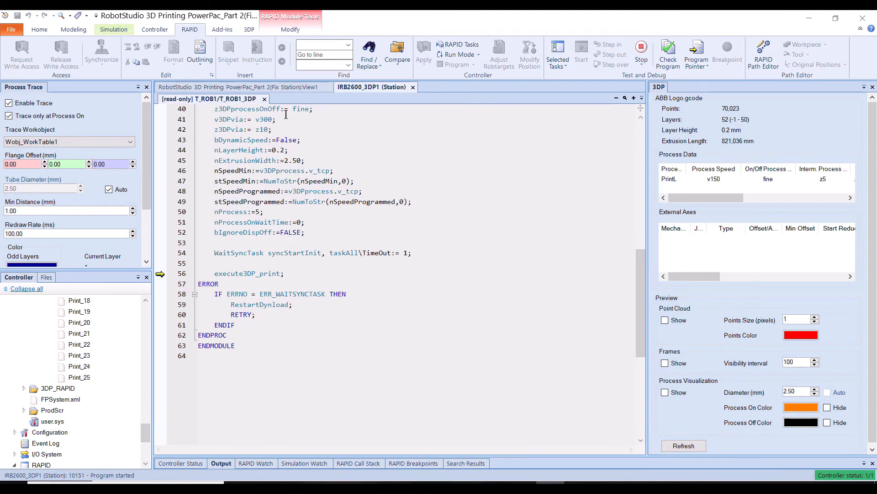
- Follow the generation of Print files in the controller's Print3DP folder, making more room for the tree
{"action": "left_click", "coordinate": [300, 89]}
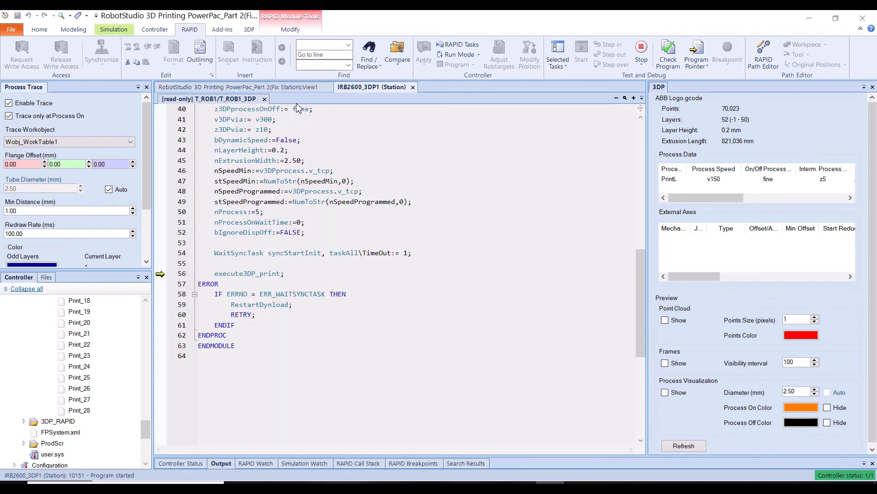
{"action": "left_click", "coordinate": [39, 29]}
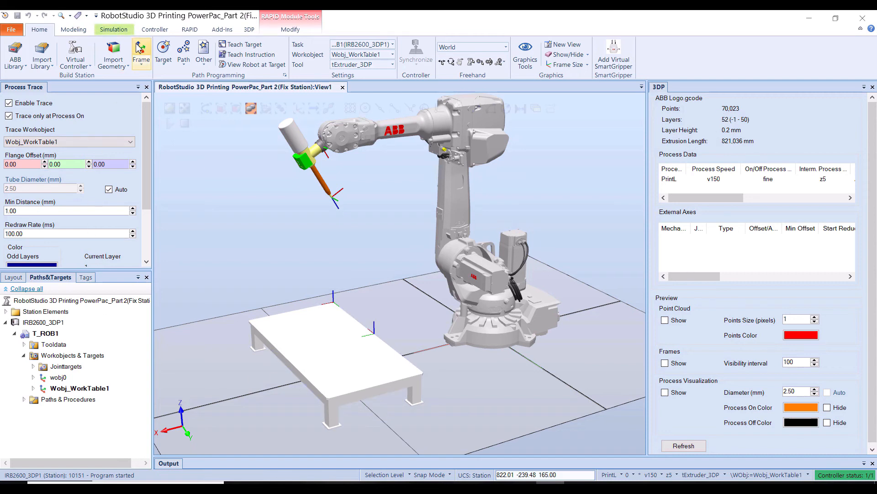
{"action": "left_click", "coordinate": [187, 30]}
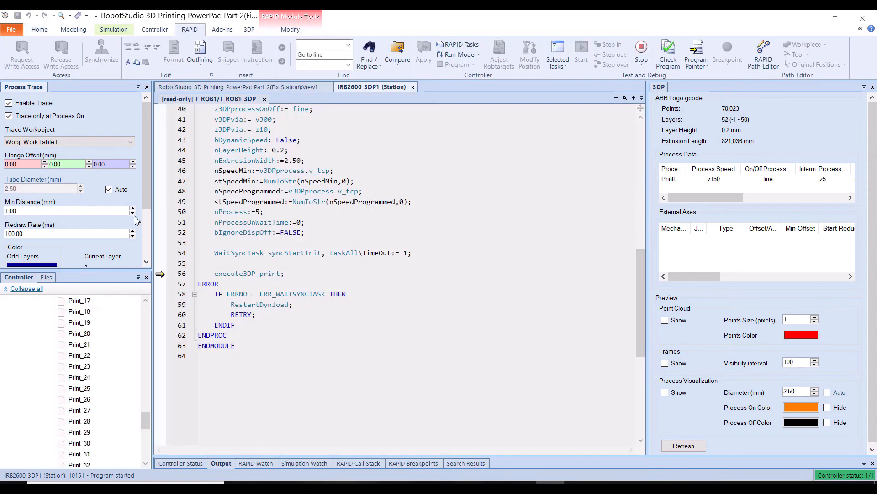
{"action": "left_click_drag", "start_coordinate": [147, 420], "coordinate": [148, 437]}
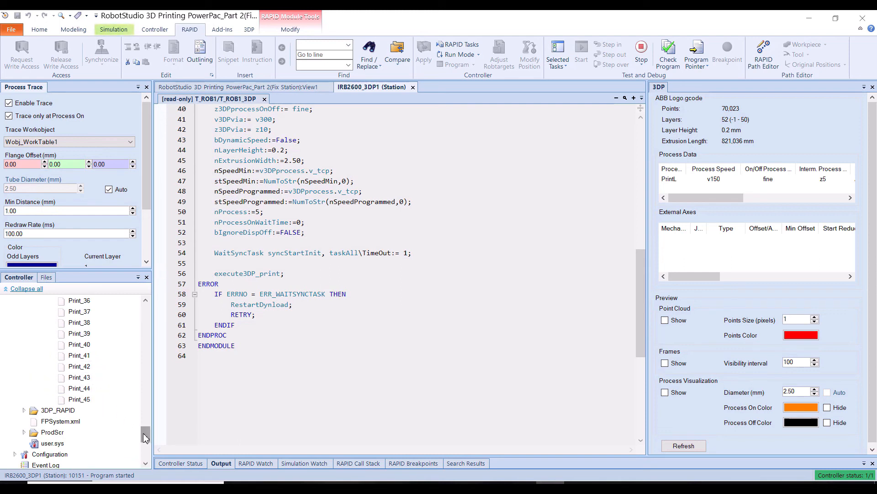
{"action": "left_click_drag", "start_coordinate": [142, 431], "coordinate": [145, 444]}
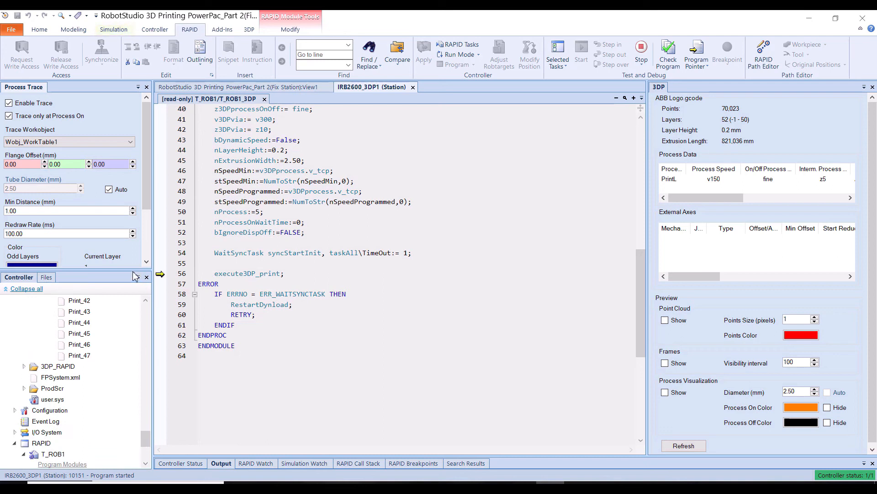
{"action": "left_click_drag", "start_coordinate": [131, 271], "coordinate": [130, 232]}
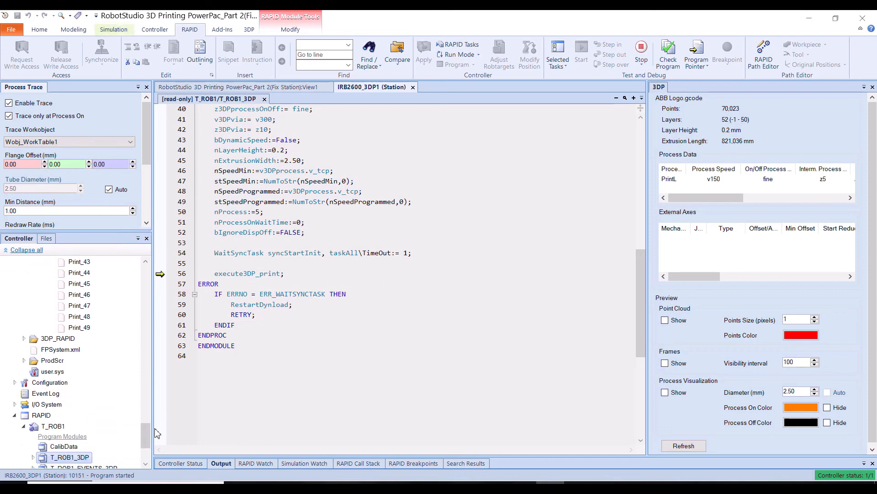
{"action": "left_click_drag", "start_coordinate": [147, 429], "coordinate": [147, 440]}
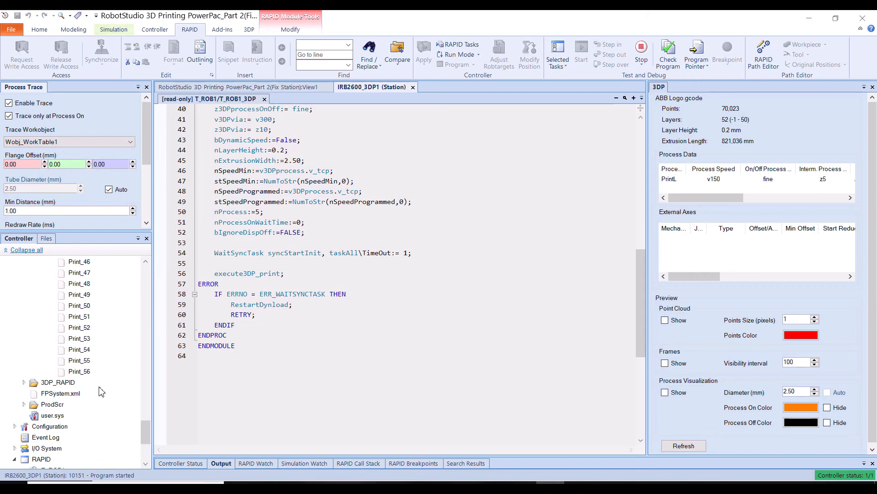
{"action": "scroll", "coordinate": [101, 390], "scroll_direction": "down", "scroll_amount": 4}
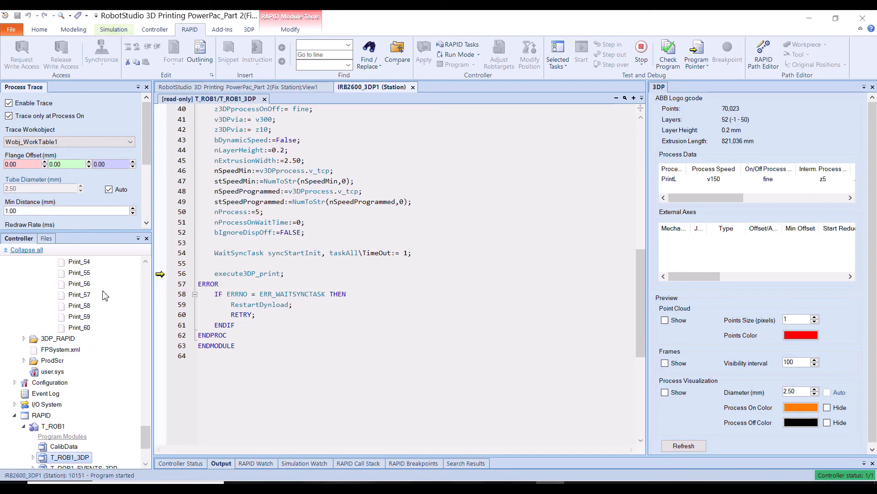
- Return to the 3D printing station view, enlarge the Process Trace settings and watch the robot print on the table
{"action": "left_click", "coordinate": [112, 31]}
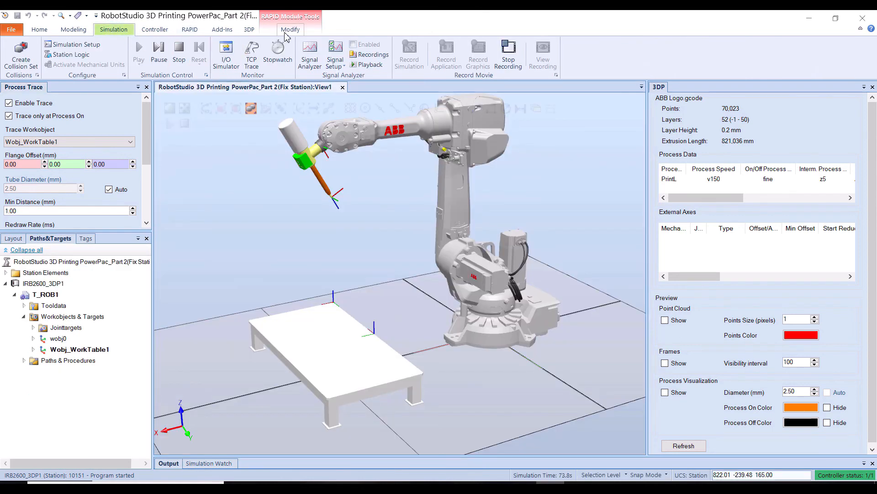
{"action": "left_click", "coordinate": [249, 30]}
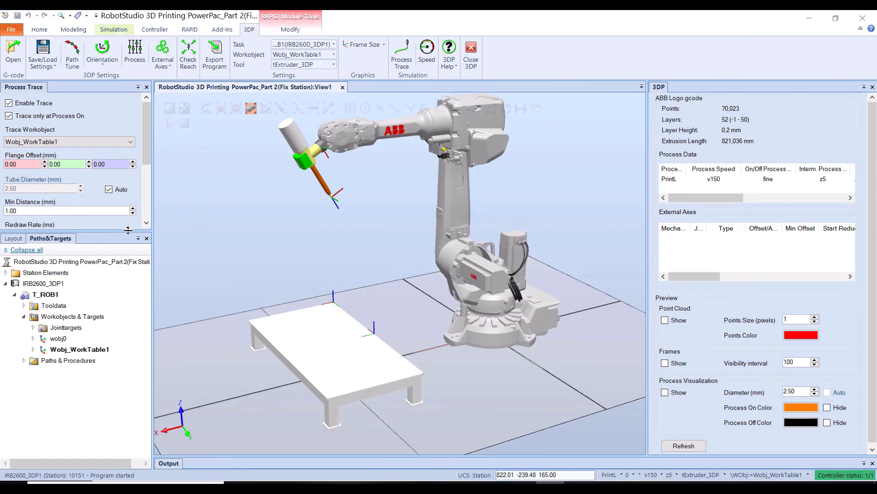
{"action": "left_click_drag", "start_coordinate": [128, 230], "coordinate": [136, 325]}
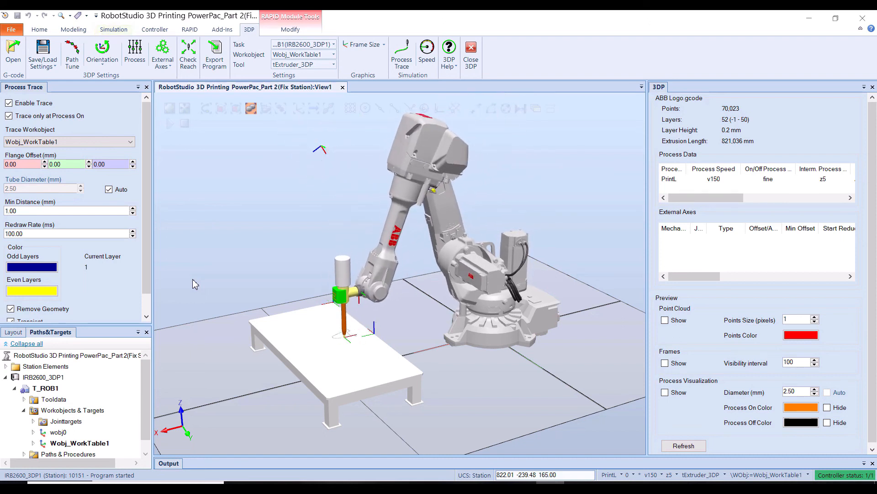
{"action": "scroll", "coordinate": [319, 363], "scroll_direction": "up", "scroll_amount": 2}
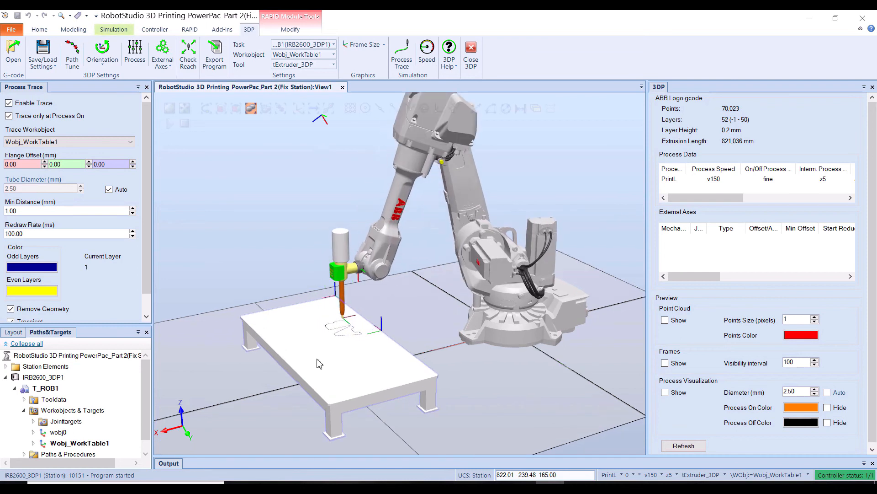
{"action": "left_click", "coordinate": [220, 237]}
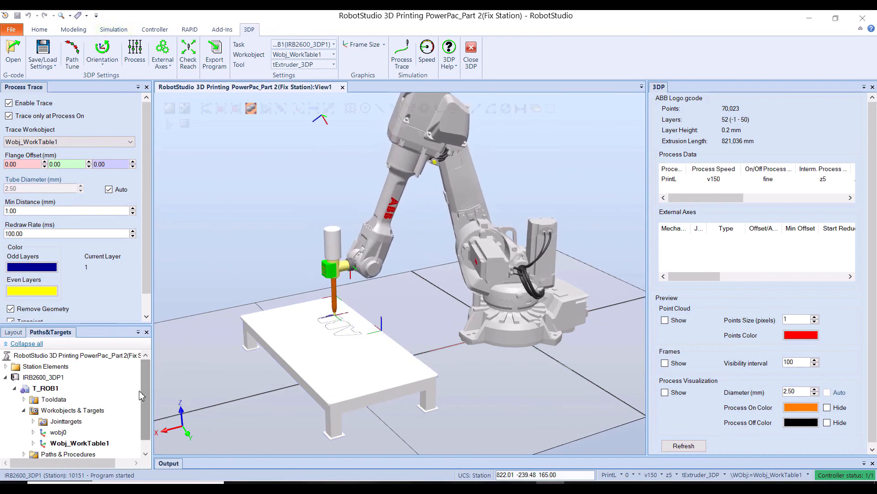
- Hide the T_ROB1 task's frames in the station view and enlarge the Process Trace settings to show all options
{"action": "left_click", "coordinate": [53, 389]}
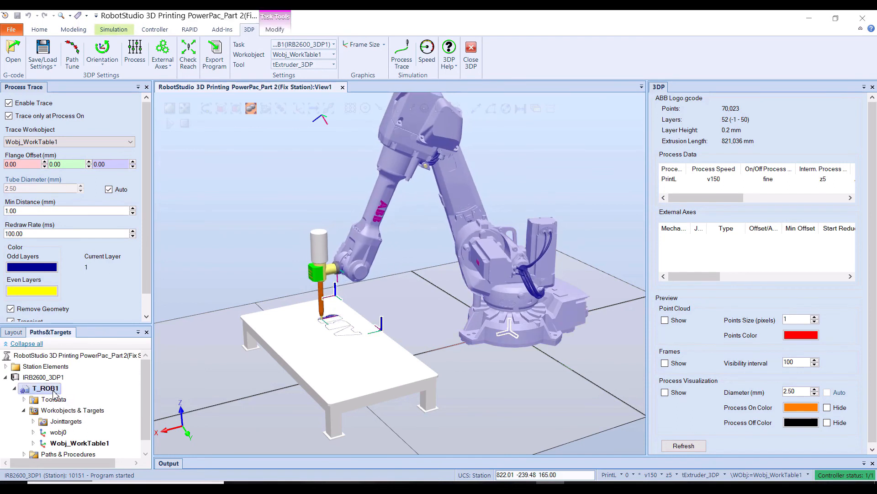
{"action": "right_click", "coordinate": [53, 390]}
{"action": "left_click", "coordinate": [80, 233]}
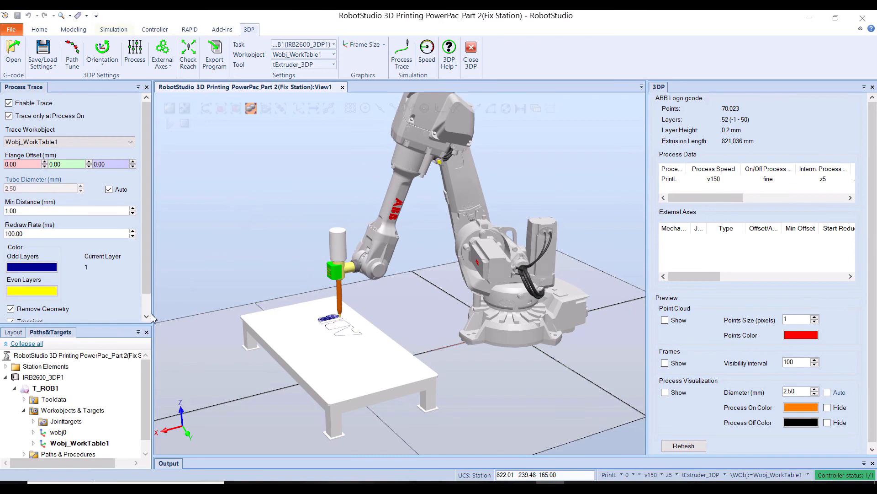
{"action": "left_click_drag", "start_coordinate": [126, 325], "coordinate": [128, 366]}
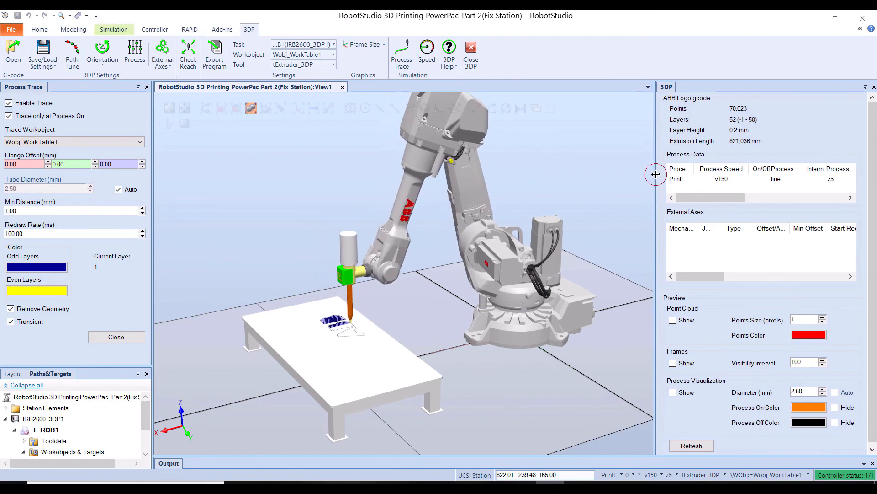
- Widen the station view and apply the Speed command to the running print simulation
{"action": "left_click_drag", "start_coordinate": [646, 174], "coordinate": [694, 181]}
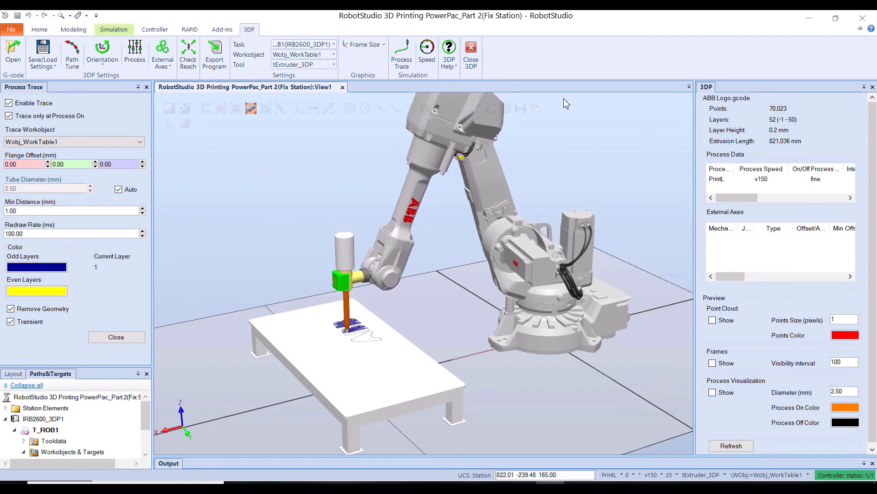
{"action": "left_click", "coordinate": [430, 61]}
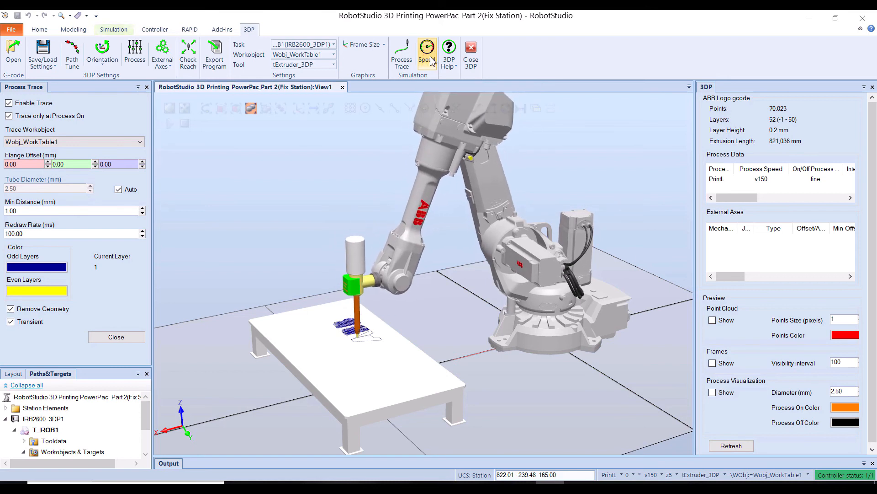
{"action": "left_click", "coordinate": [427, 60]}
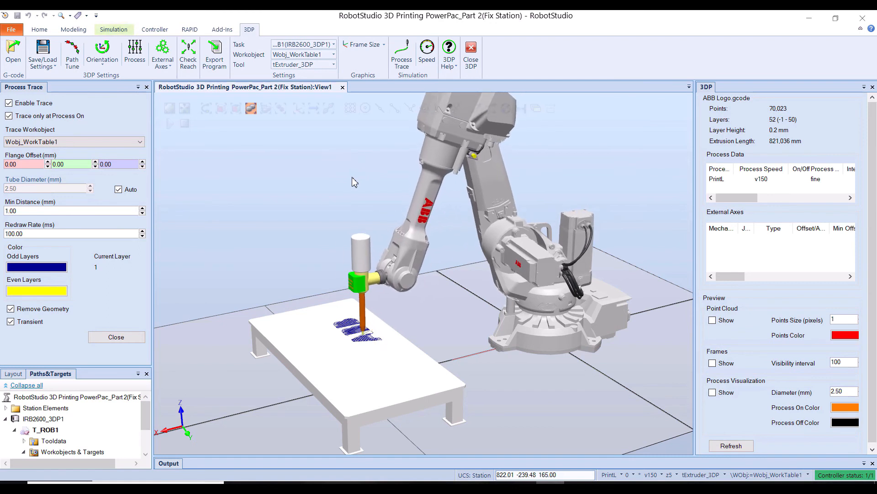
- Examine the traced first layer of the ABB logo up close around the extruder nozzle, including from above
{"action": "scroll", "coordinate": [276, 274], "scroll_direction": "up", "scroll_amount": 5}
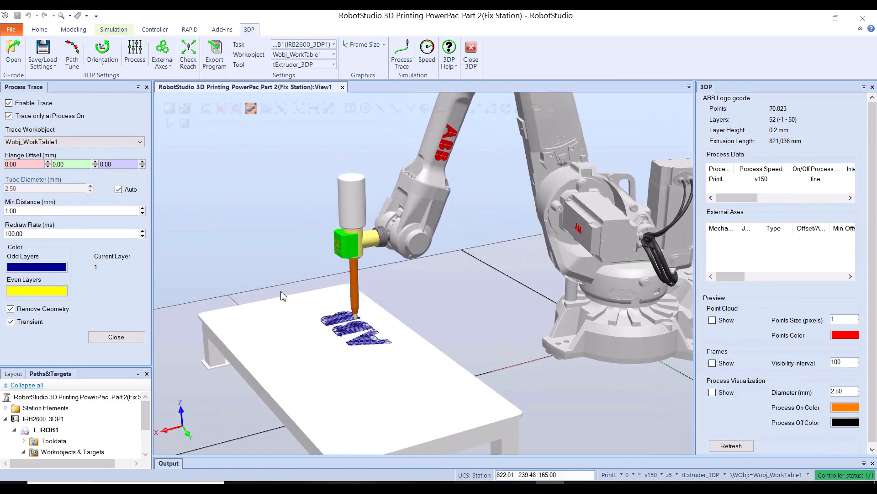
{"action": "scroll", "coordinate": [276, 275], "scroll_direction": "up", "scroll_amount": 2}
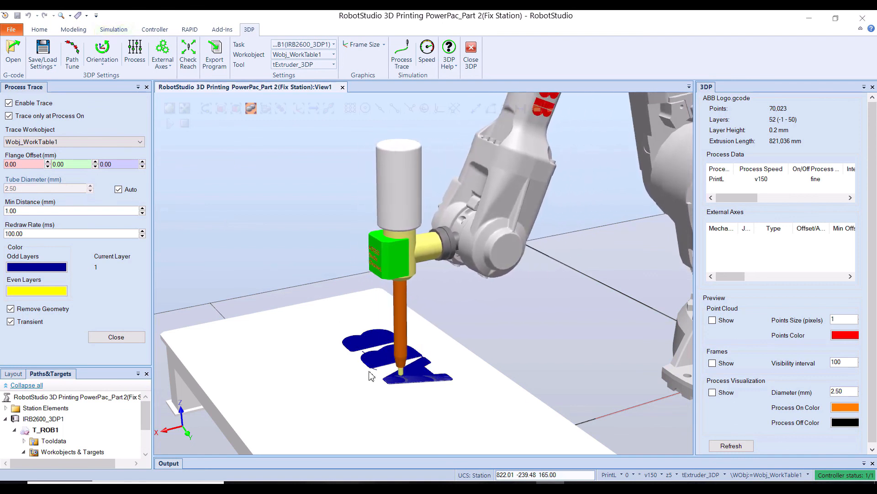
{"action": "scroll", "coordinate": [398, 374], "scroll_direction": "up", "scroll_amount": 2}
{"action": "scroll", "coordinate": [399, 374], "scroll_direction": "up", "scroll_amount": 3}
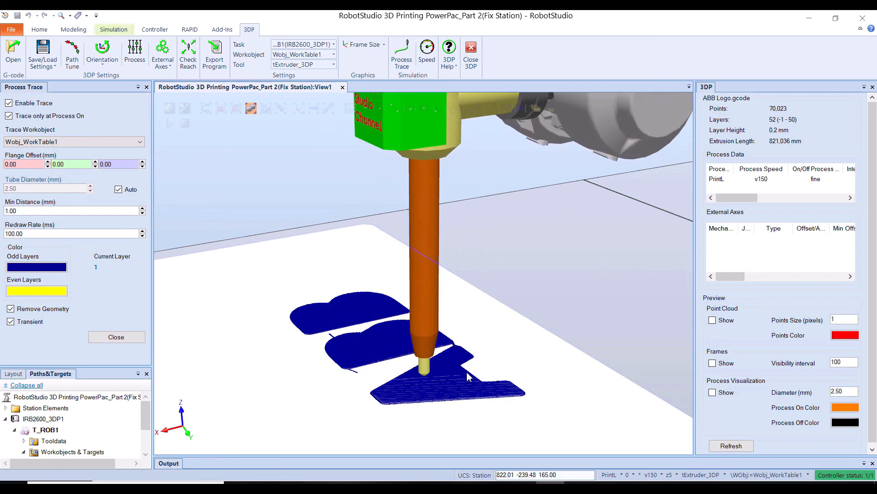
{"action": "scroll", "coordinate": [433, 371], "scroll_direction": "up", "scroll_amount": 6}
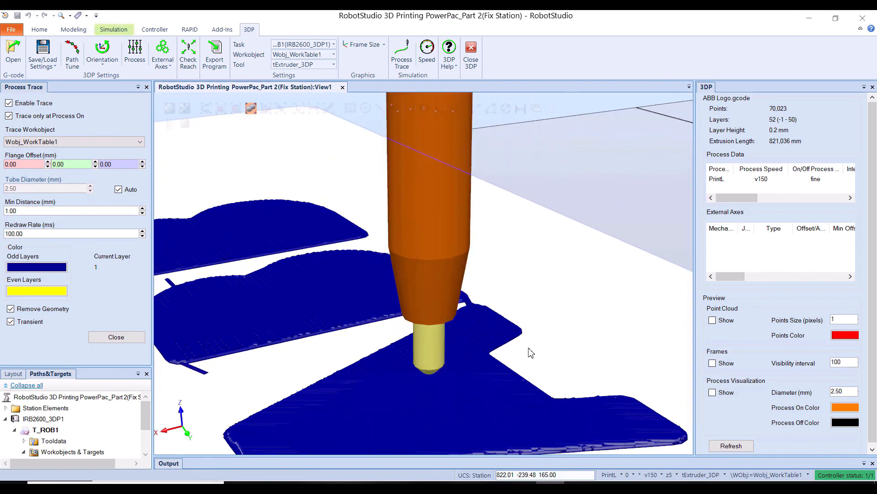
{"action": "scroll", "coordinate": [593, 294], "scroll_direction": "down", "scroll_amount": 5}
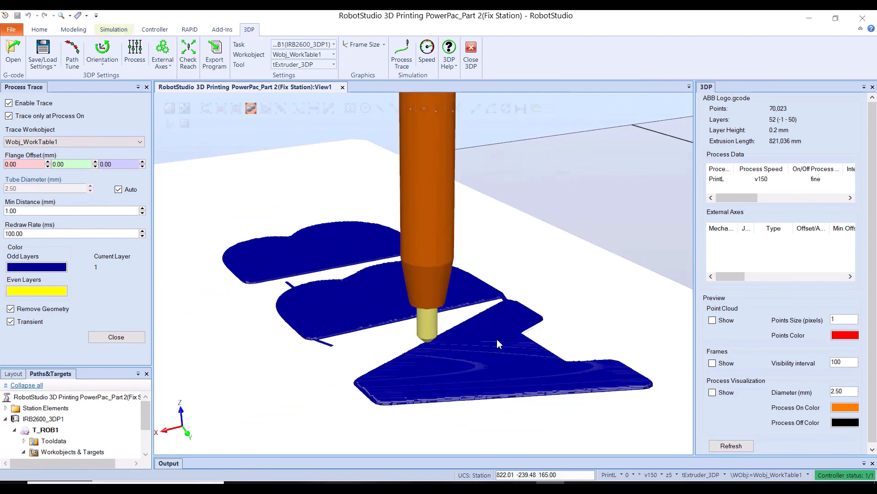
{"action": "left_click_drag", "start_coordinate": [593, 294], "coordinate": [679, 310], "text": "ctrl+shift"}
{"action": "scroll", "coordinate": [562, 337], "scroll_direction": "down", "scroll_amount": 3}
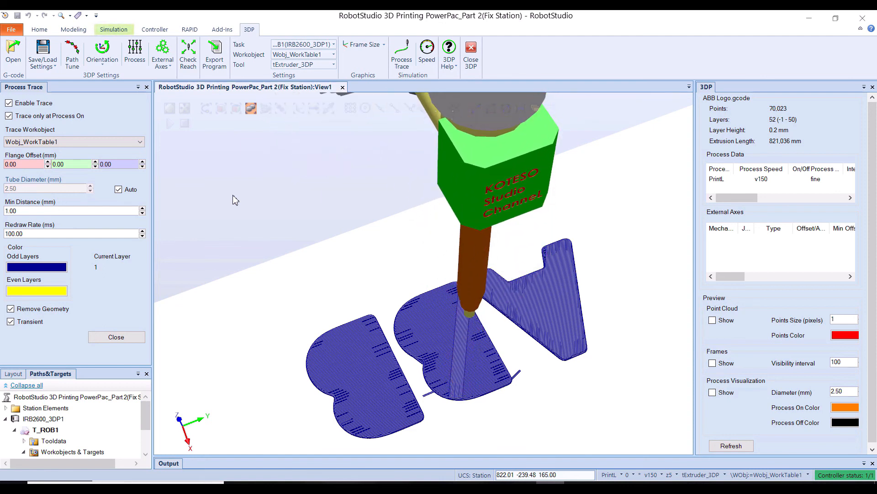
- Show the simulation controls and inspect the even-layer trace on the middle letter B up close, including the whole logo
{"action": "left_click", "coordinate": [114, 30]}
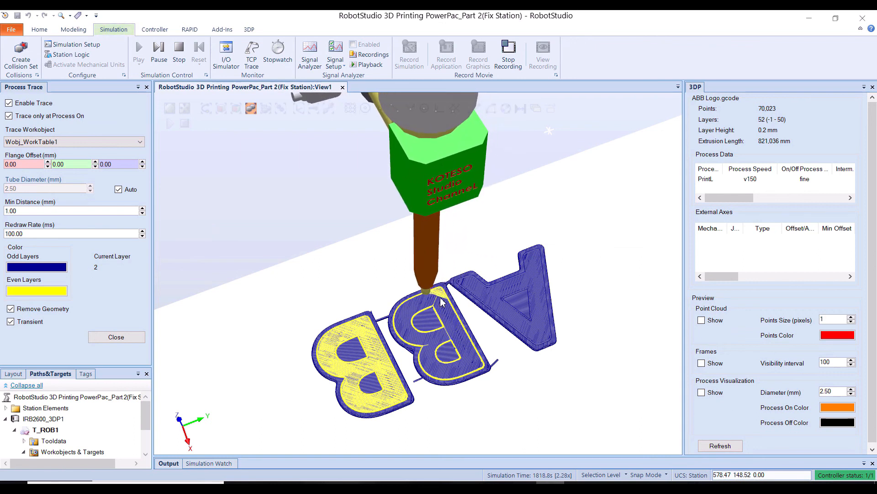
{"action": "scroll", "coordinate": [460, 326], "scroll_direction": "up", "scroll_amount": 5}
{"action": "scroll", "coordinate": [431, 332], "scroll_direction": "up", "scroll_amount": 5}
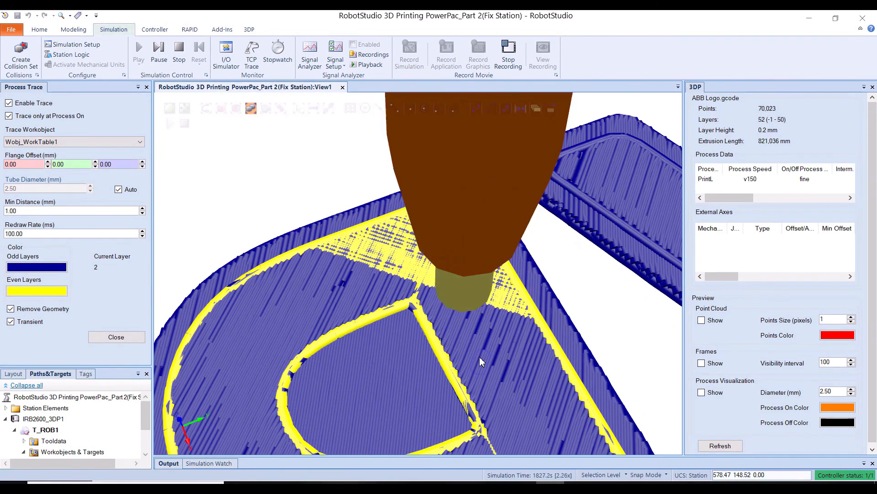
{"action": "scroll", "coordinate": [479, 361], "scroll_direction": "down", "scroll_amount": 5}
{"action": "scroll", "coordinate": [425, 267], "scroll_direction": "down", "scroll_amount": 5}
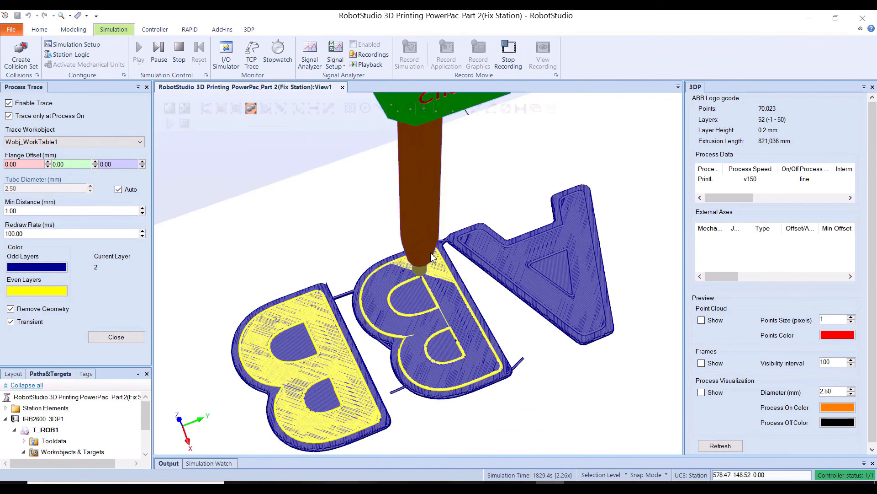